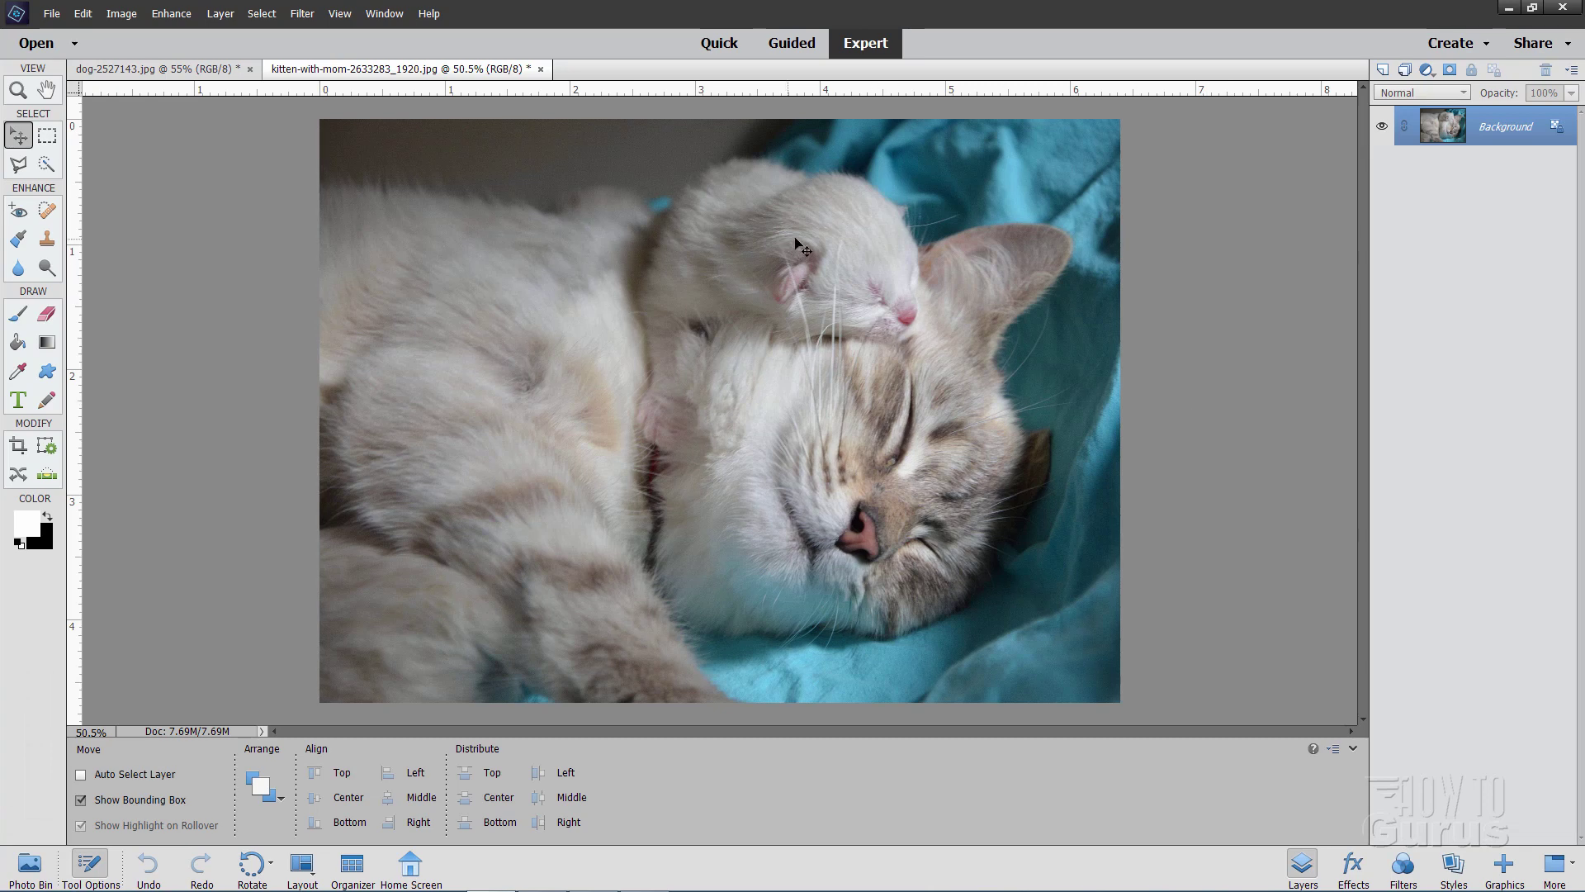
- Close the kitten-with-mom photo, leaving only dog-2527143.jpg open
left_click(147, 73)
left_click(540, 69)
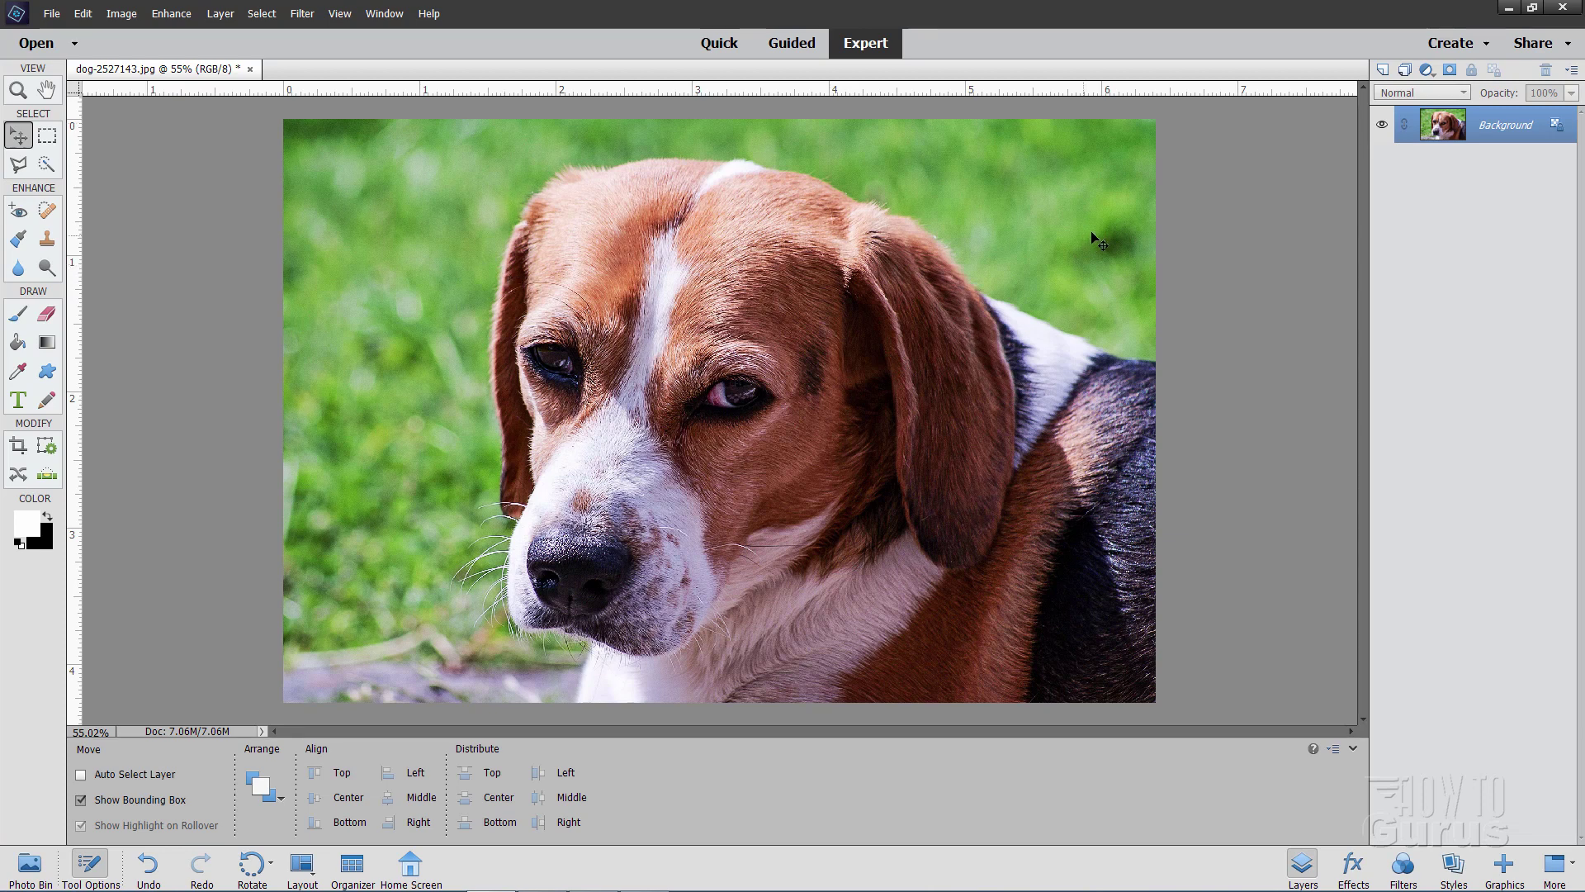
- Duplicate the Background layer to create a 'Background copy' layer
right_click(1501, 126)
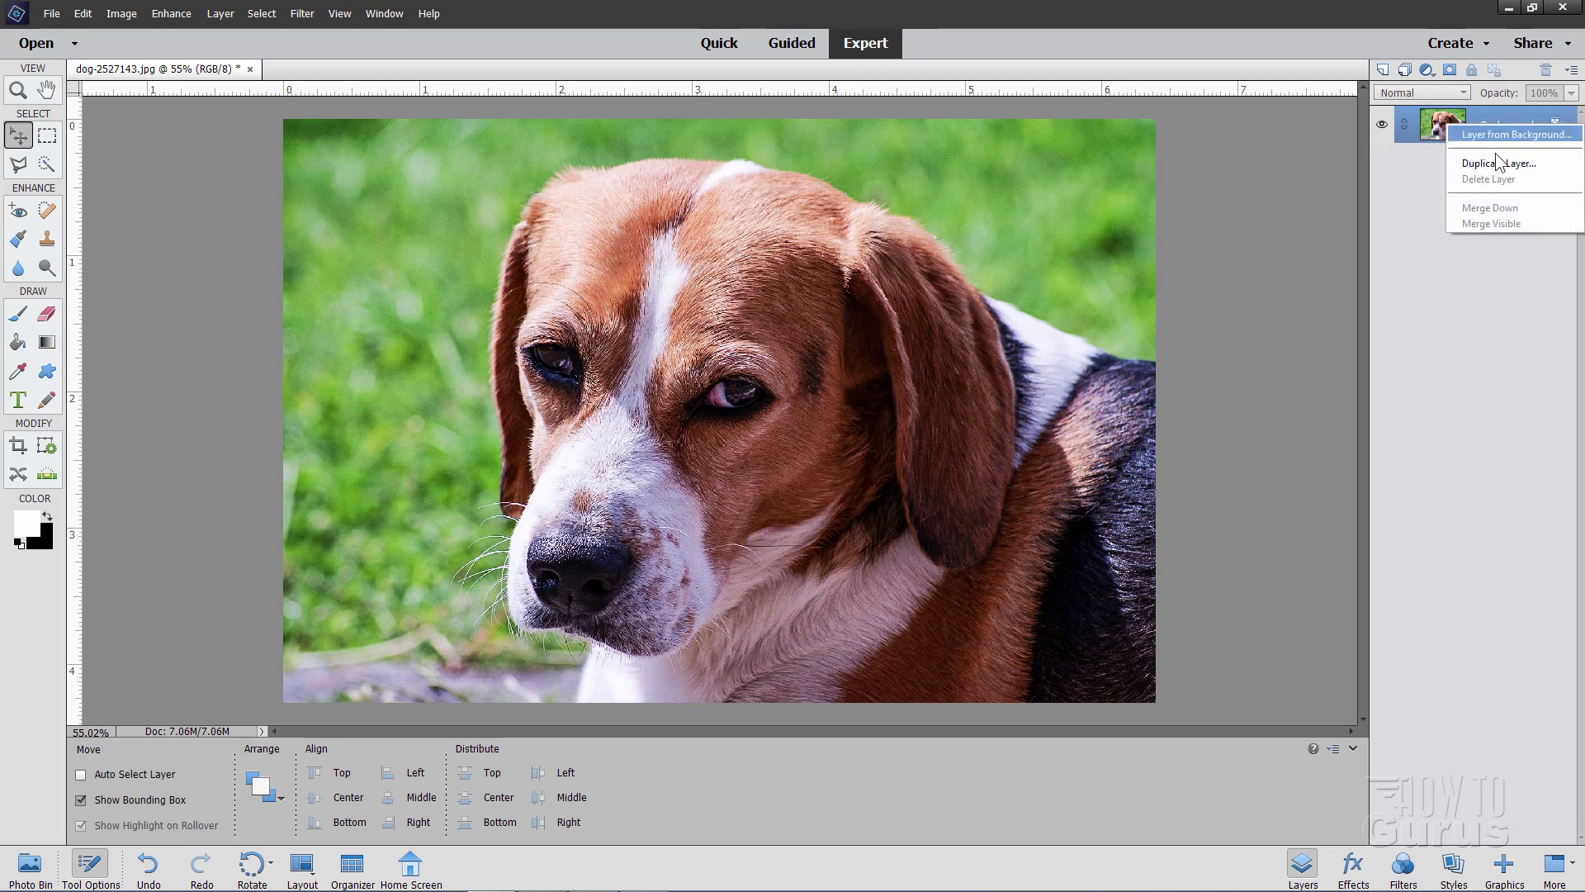
left_click(1501, 162)
left_click(941, 270)
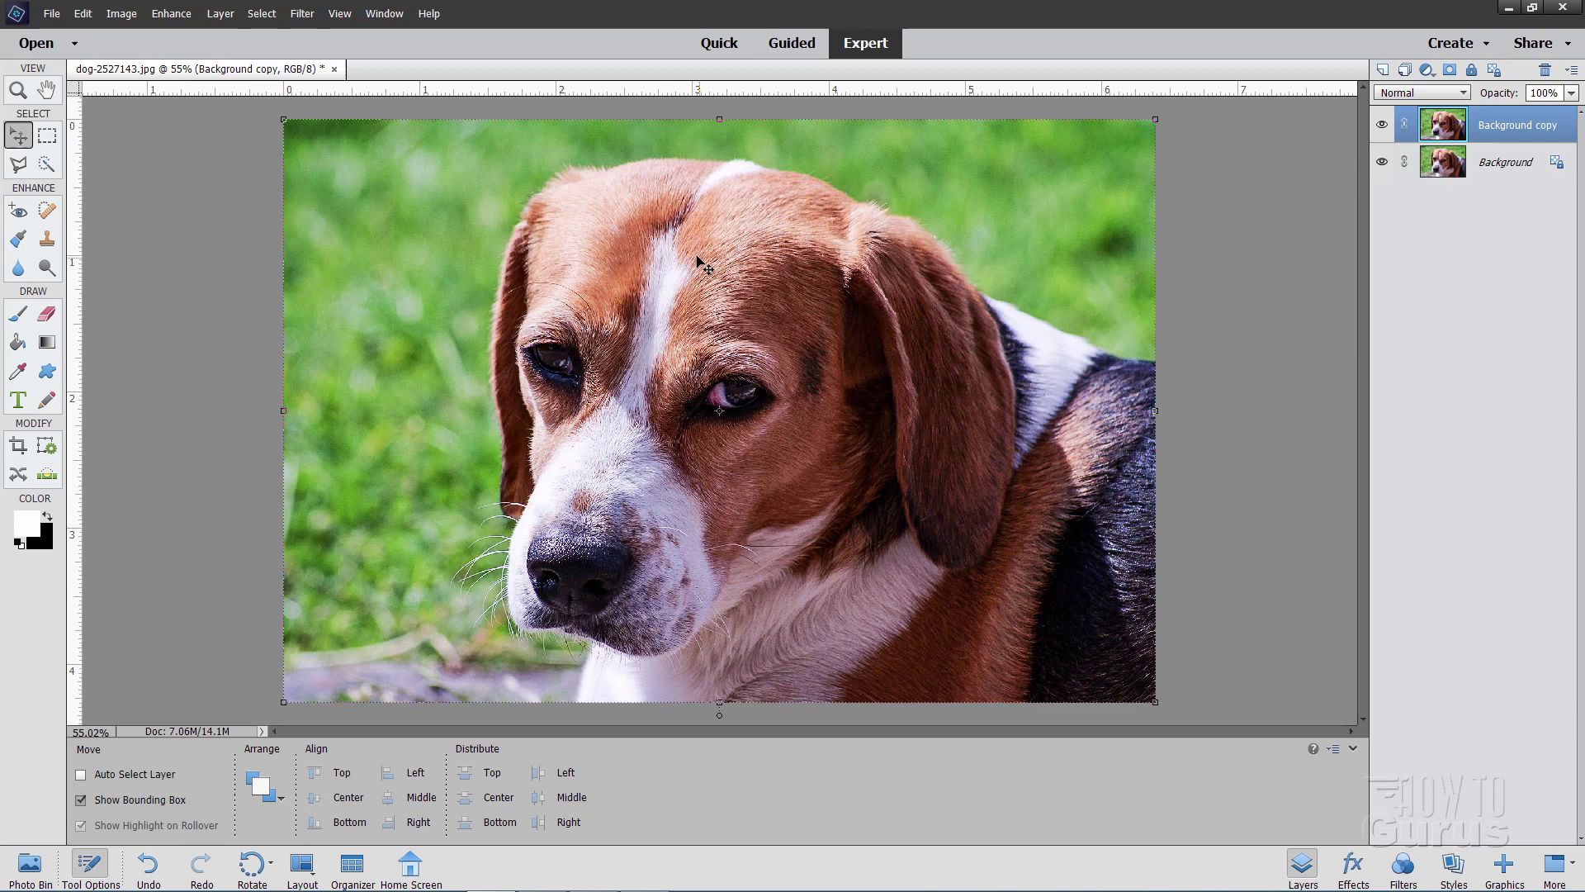
- Lasso around the beagle's left ear, muzzle, the bottom and right edges, closing over the head
left_click(18, 163)
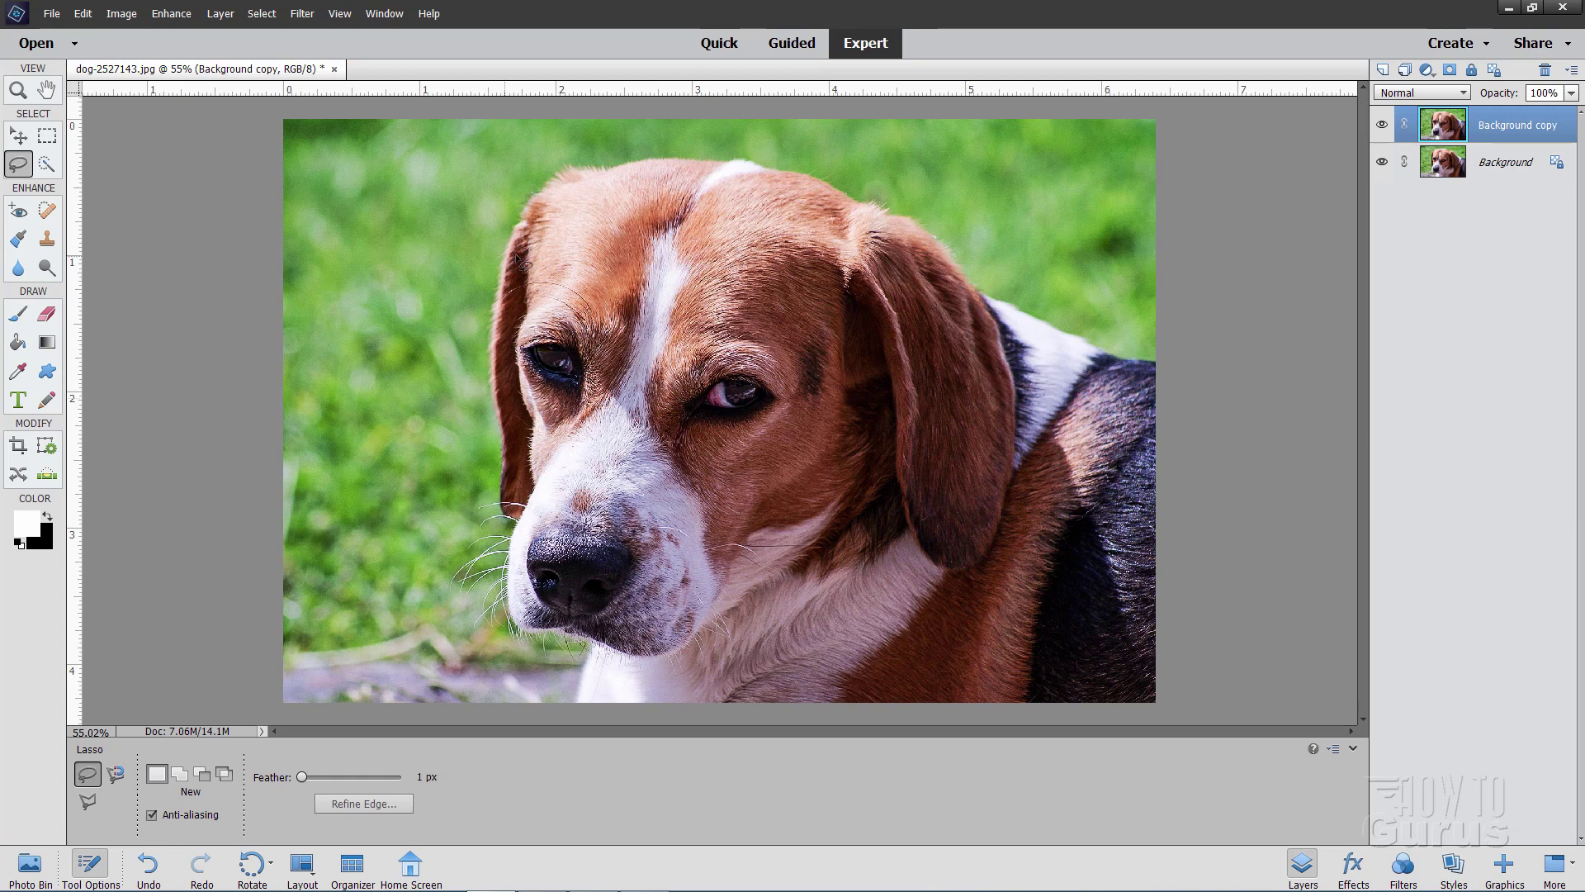
left_click_drag(510, 219, 500, 254)
left_click_drag(496, 528, 499, 620)
mouse_move(616, 720)
left_mouse_down()
mouse_move(1069, 770)
mouse_move(1144, 760)
mouse_move(1190, 720)
left_mouse_up()
mouse_move(1182, 553)
left_mouse_down()
mouse_move(1185, 361)
mouse_move(1127, 351)
mouse_move(962, 263)
left_mouse_up()
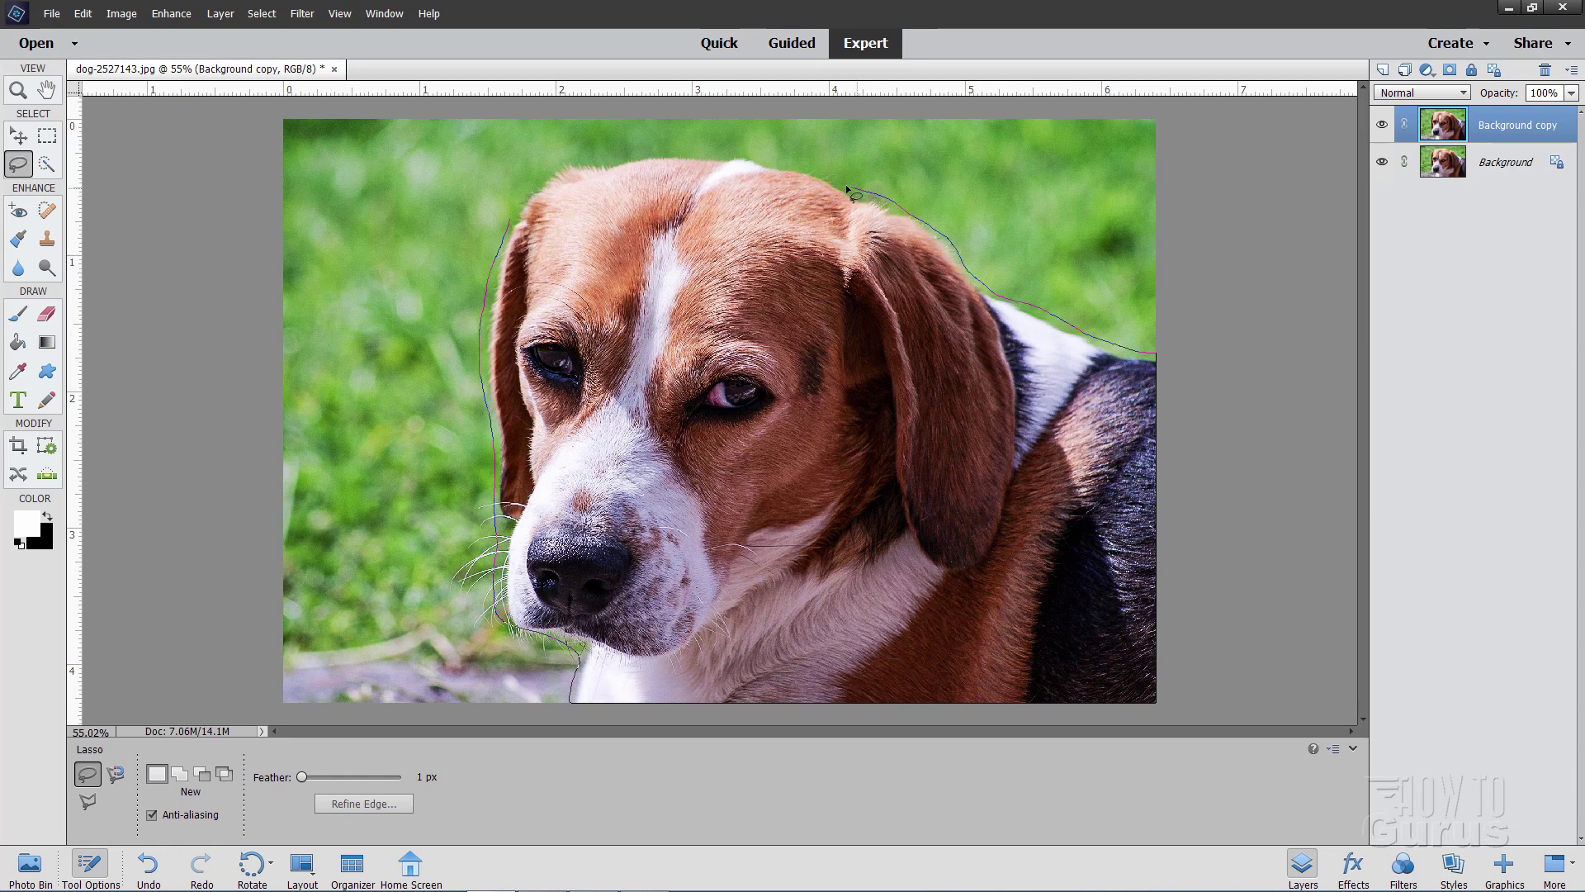
mouse_move(723, 146)
left_mouse_down()
mouse_move(587, 157)
mouse_move(526, 194)
mouse_move(508, 229)
left_mouse_up()
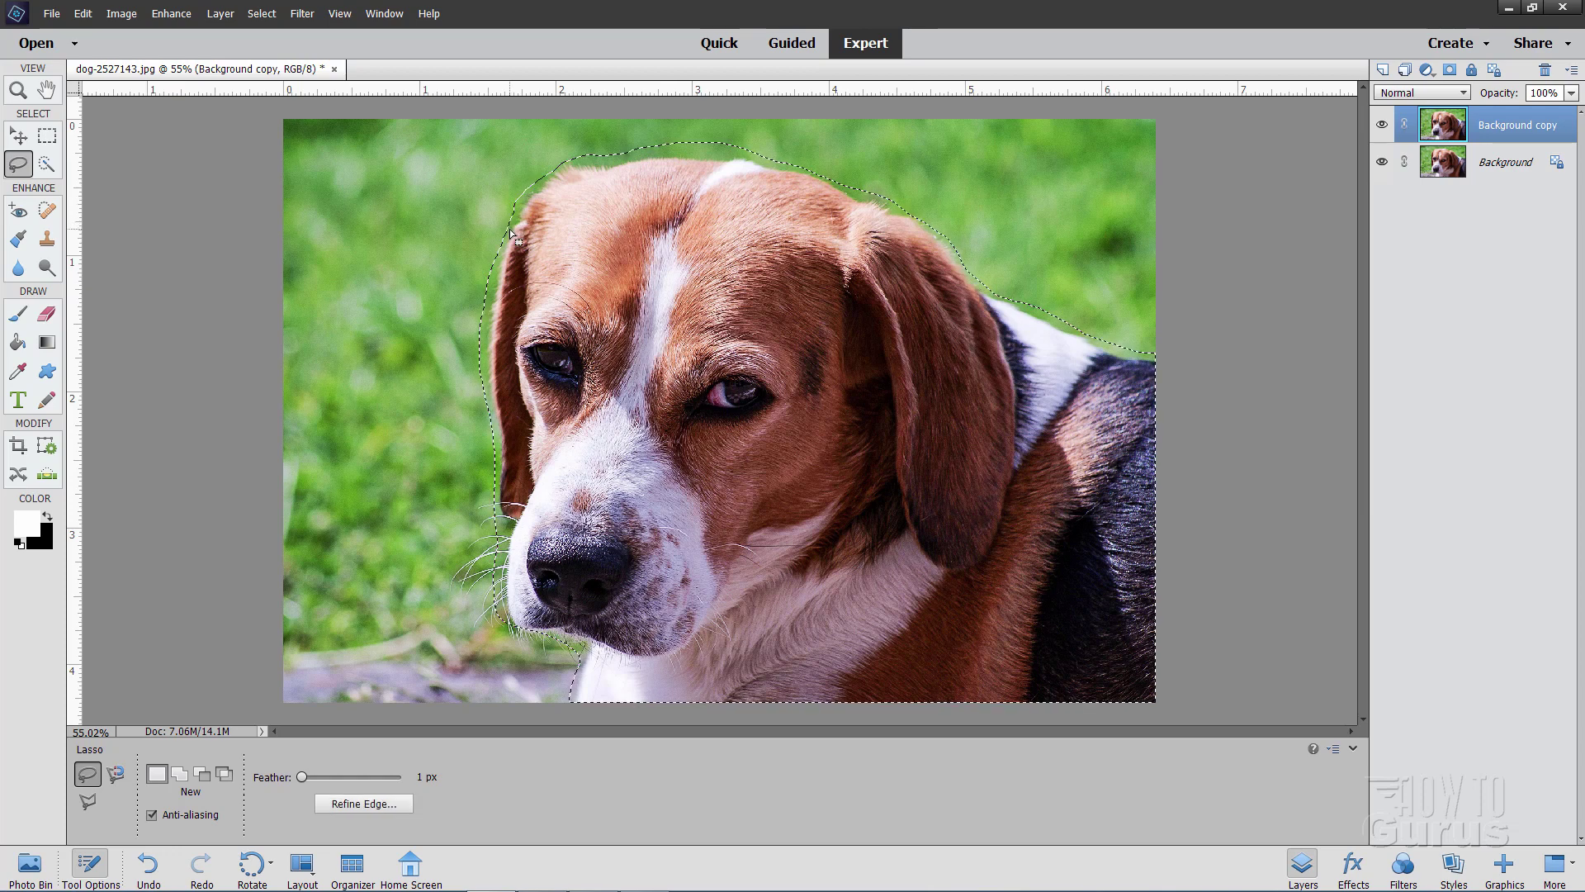
- In Refine Edge with Overlay view, brush along the left ear, head side and top of the head
left_click(363, 803)
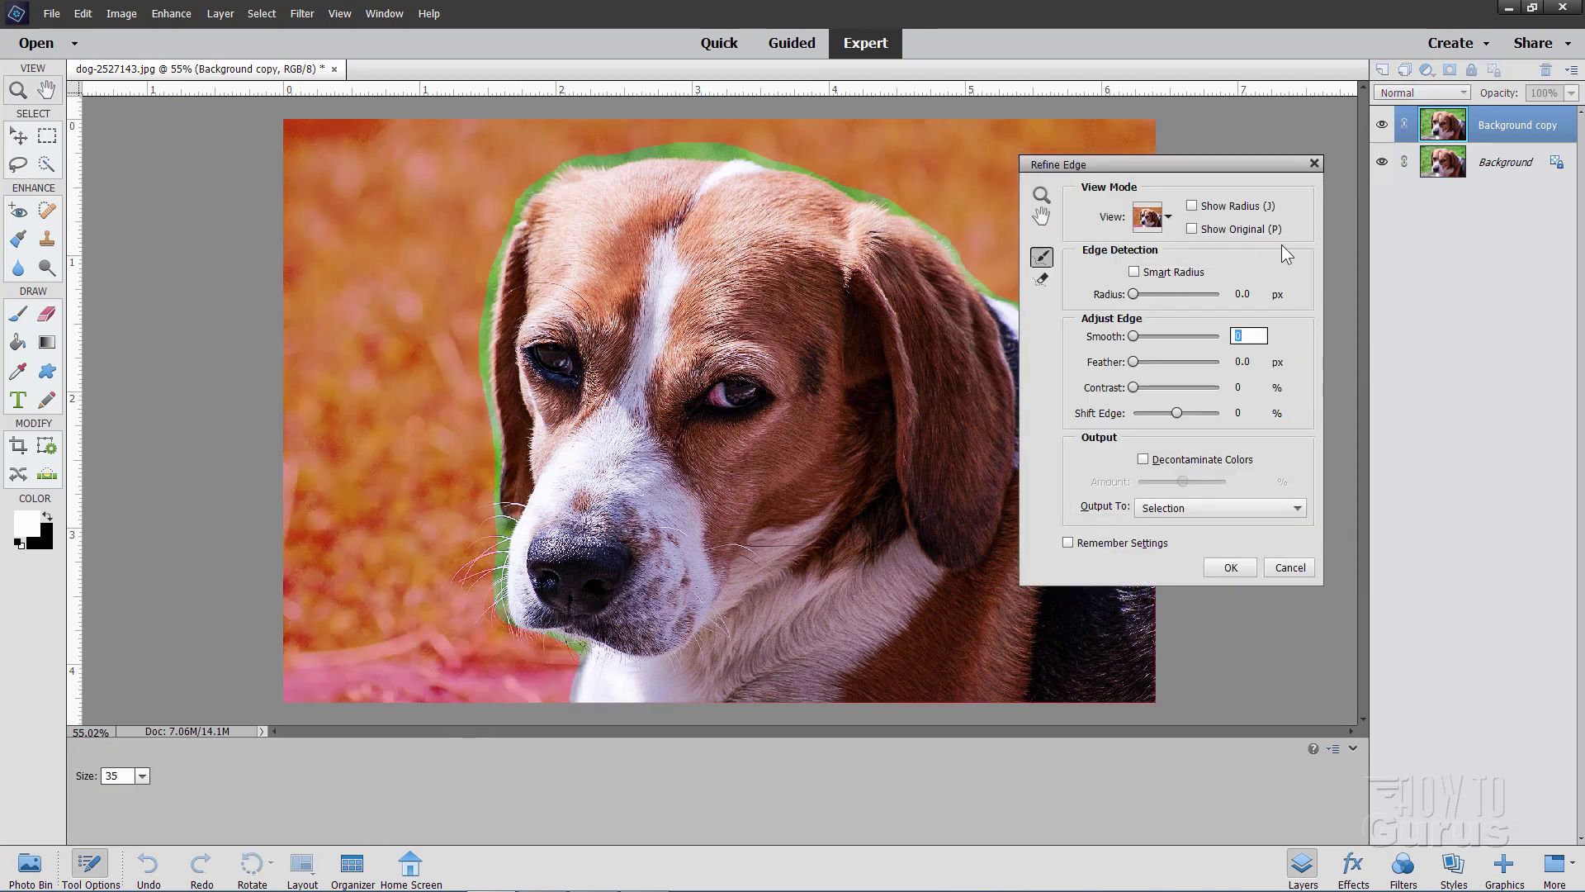
left_click(1169, 218)
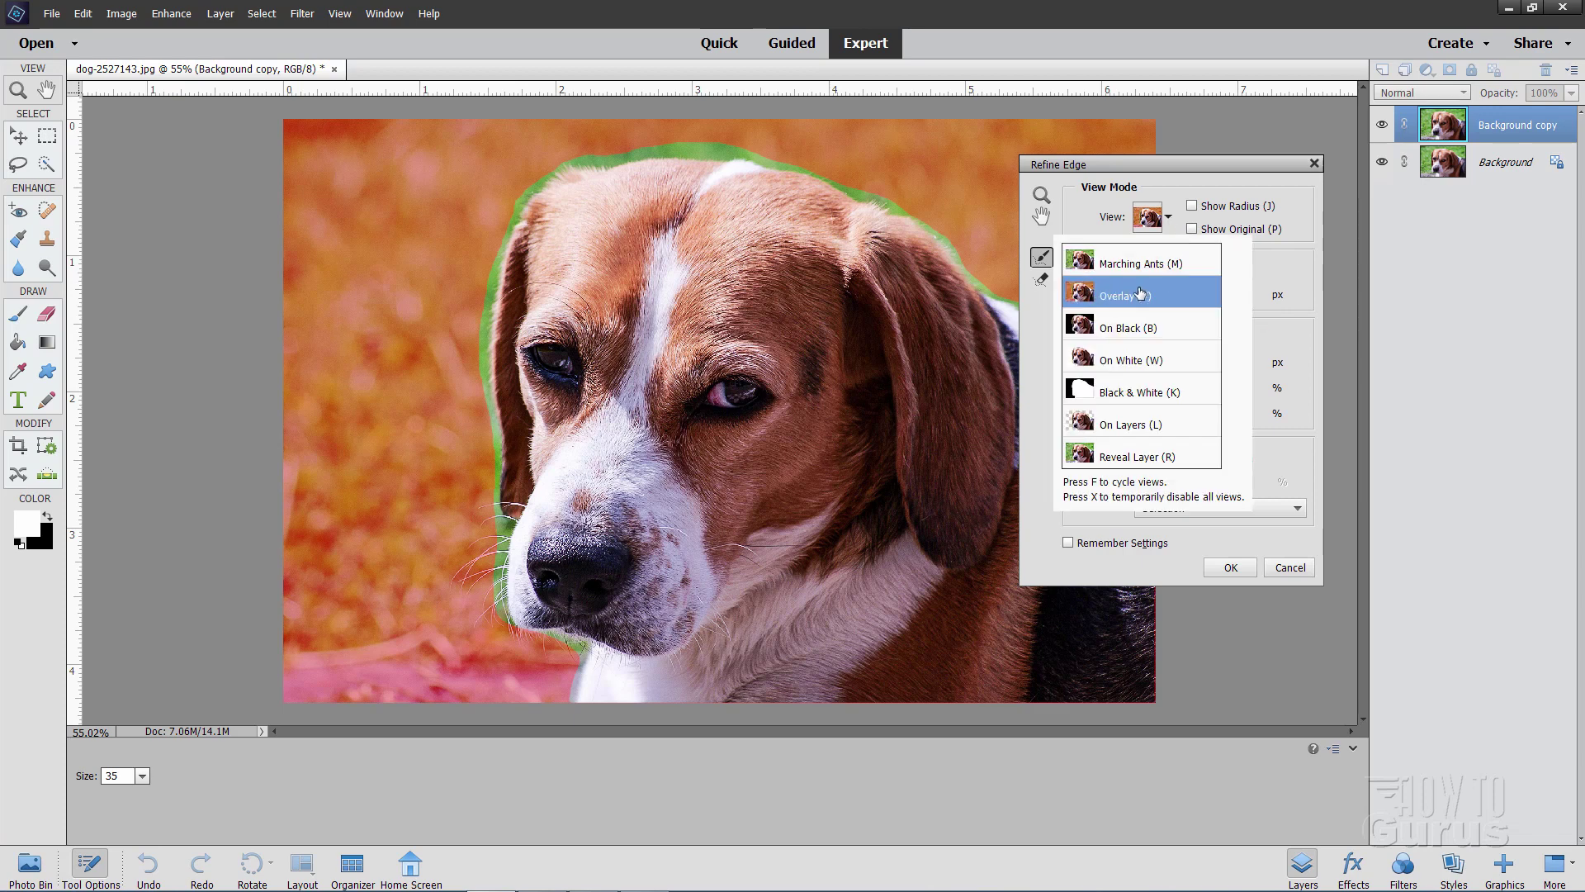
left_click(1168, 220)
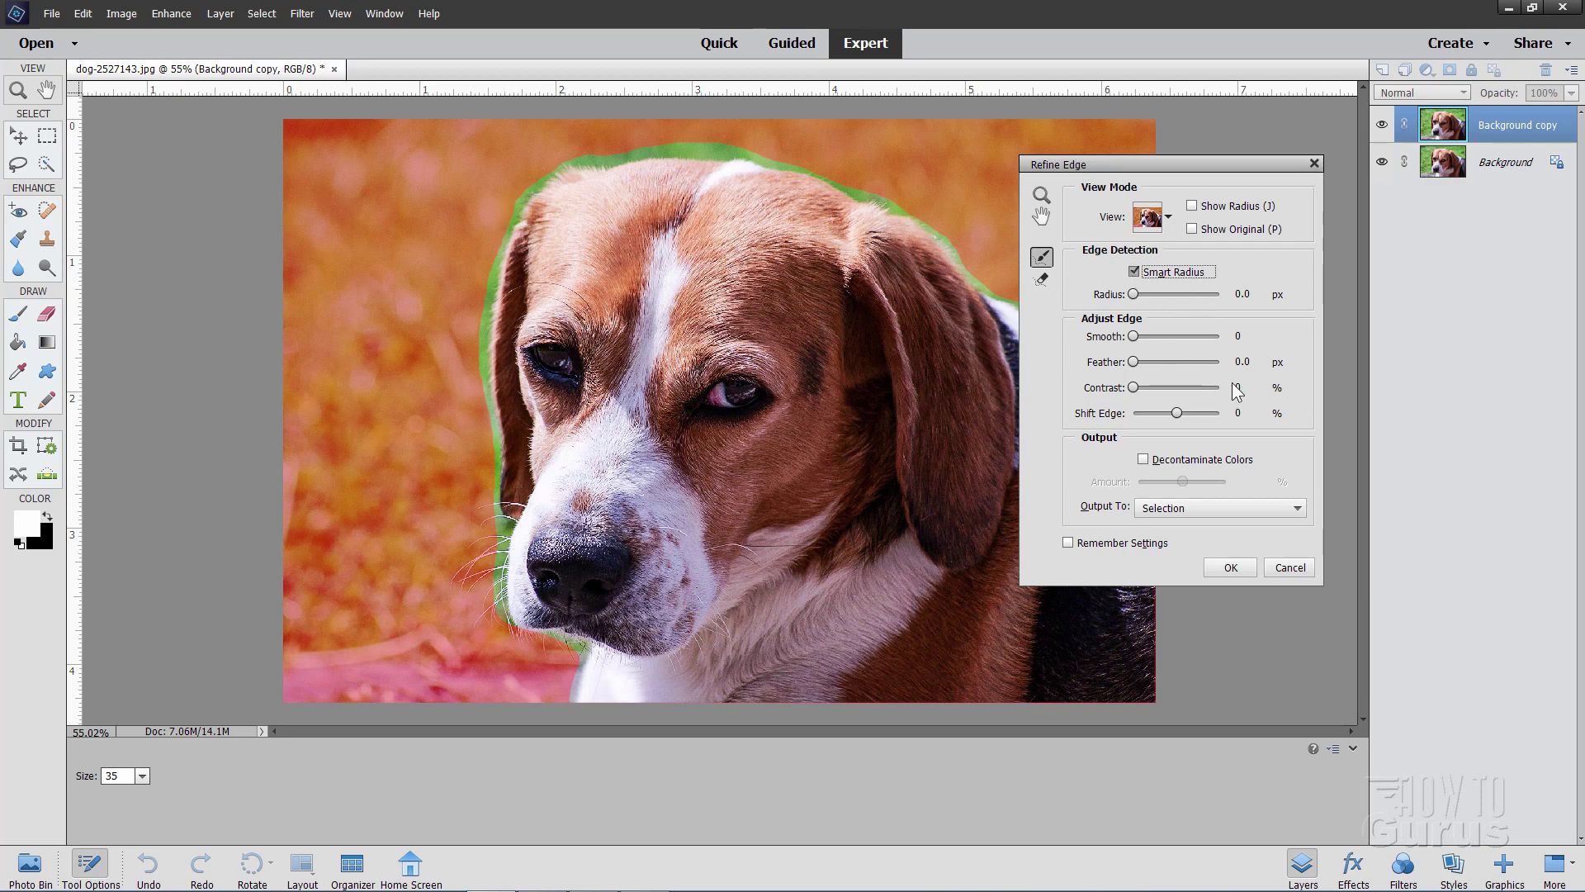
left_click_drag(499, 244, 486, 397)
mouse_move(501, 263)
left_mouse_down()
mouse_move(500, 613)
mouse_move(581, 642)
left_mouse_up()
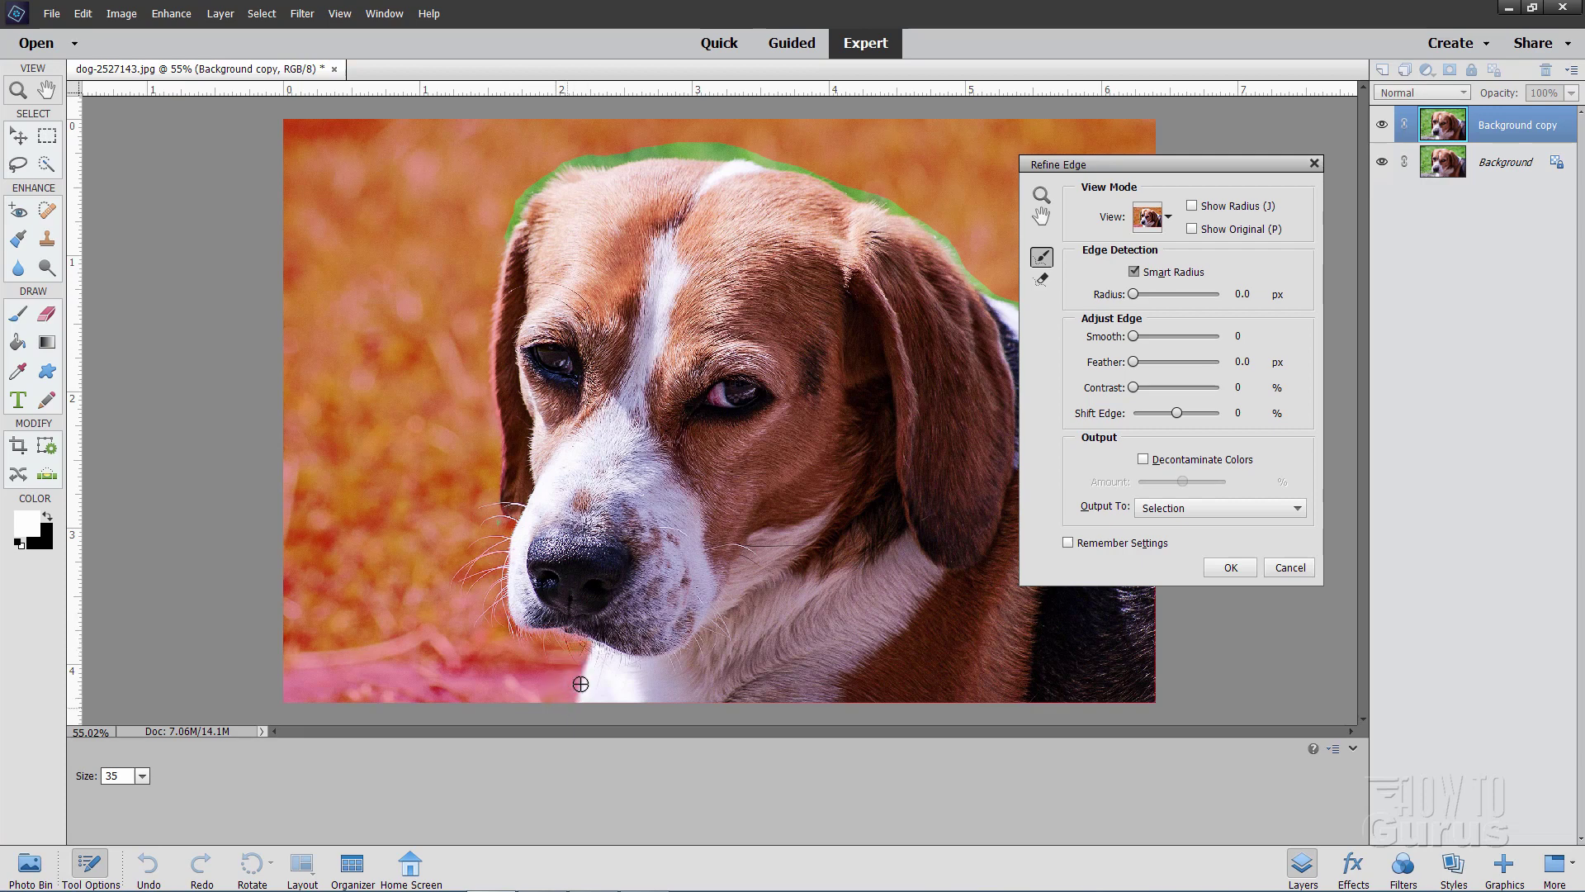
mouse_move(1126, 165)
left_mouse_down()
mouse_move(1291, 236)
mouse_move(1343, 230)
left_mouse_up()
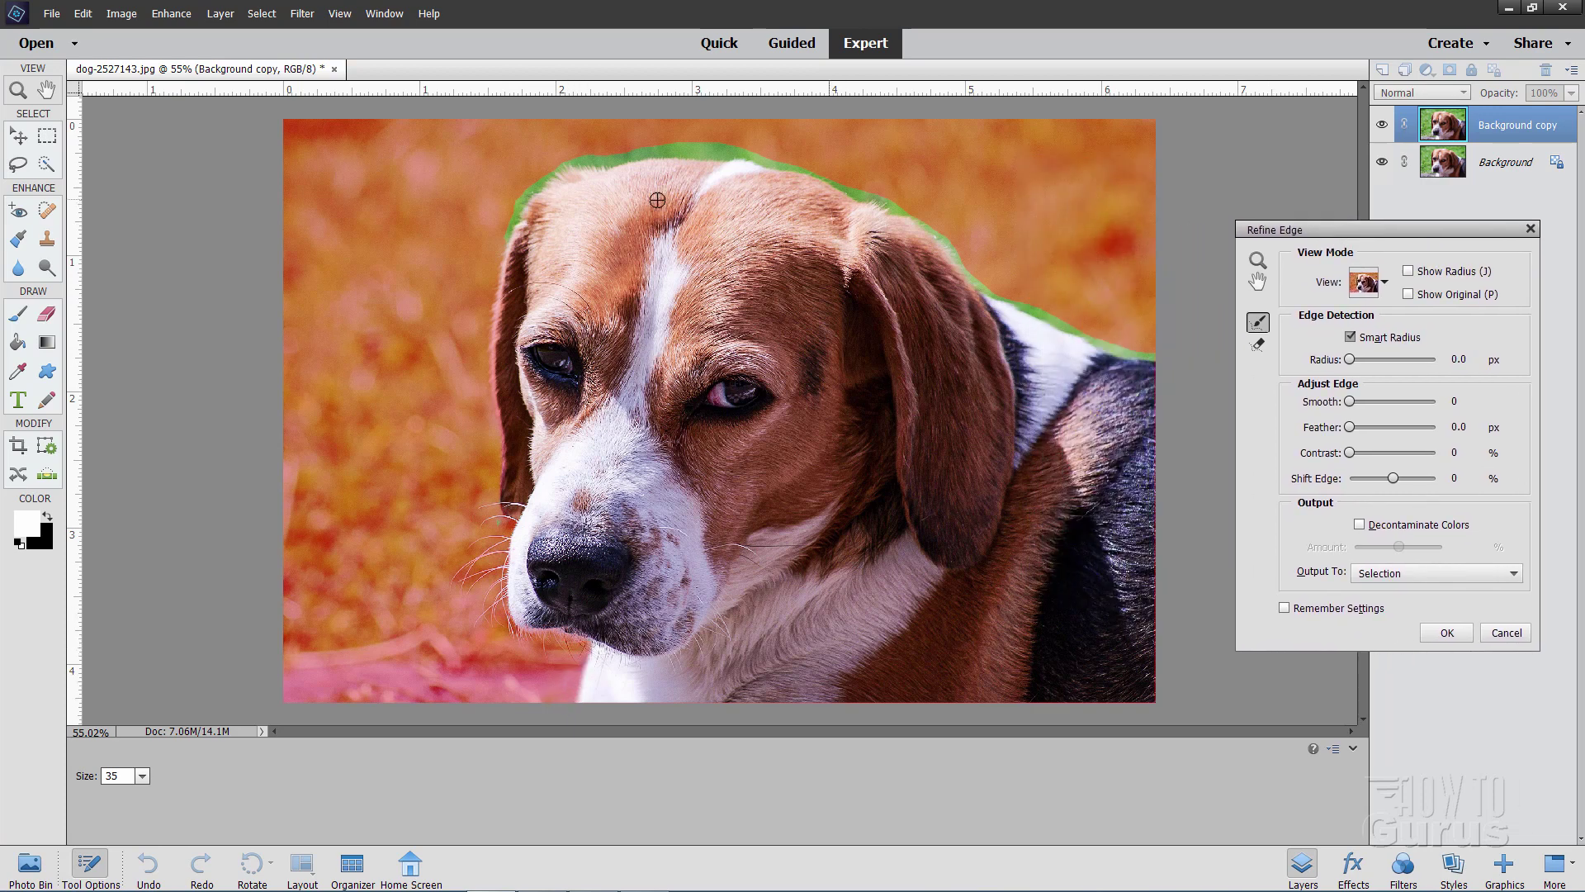
mouse_move(535, 185)
left_mouse_down()
mouse_move(590, 158)
mouse_move(536, 182)
mouse_move(507, 235)
mouse_move(533, 186)
mouse_move(587, 163)
mouse_move(690, 142)
mouse_move(781, 163)
mouse_move(661, 159)
mouse_move(753, 170)
mouse_move(677, 151)
left_mouse_up()
mouse_move(783, 166)
left_mouse_down()
mouse_move(896, 200)
mouse_move(961, 255)
mouse_move(977, 276)
mouse_move(962, 283)
mouse_move(942, 241)
mouse_move(982, 290)
mouse_move(1164, 353)
mouse_move(1012, 309)
mouse_move(1164, 360)
left_mouse_up()
- Output the refined selection to a New Layer with Layer Mask
left_click(1432, 577)
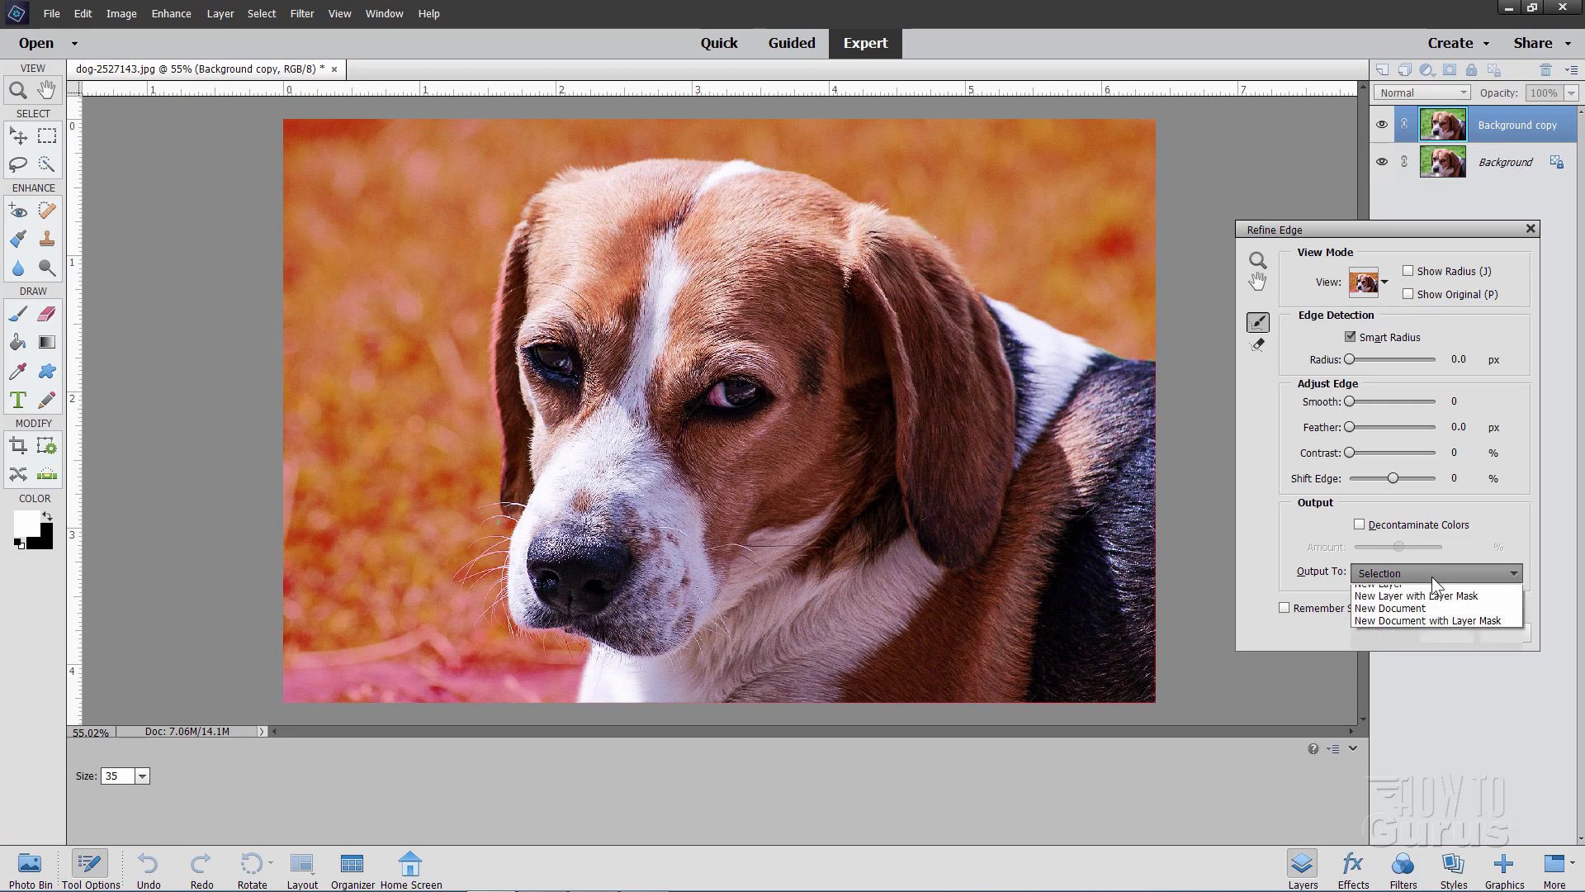
left_click(1415, 629)
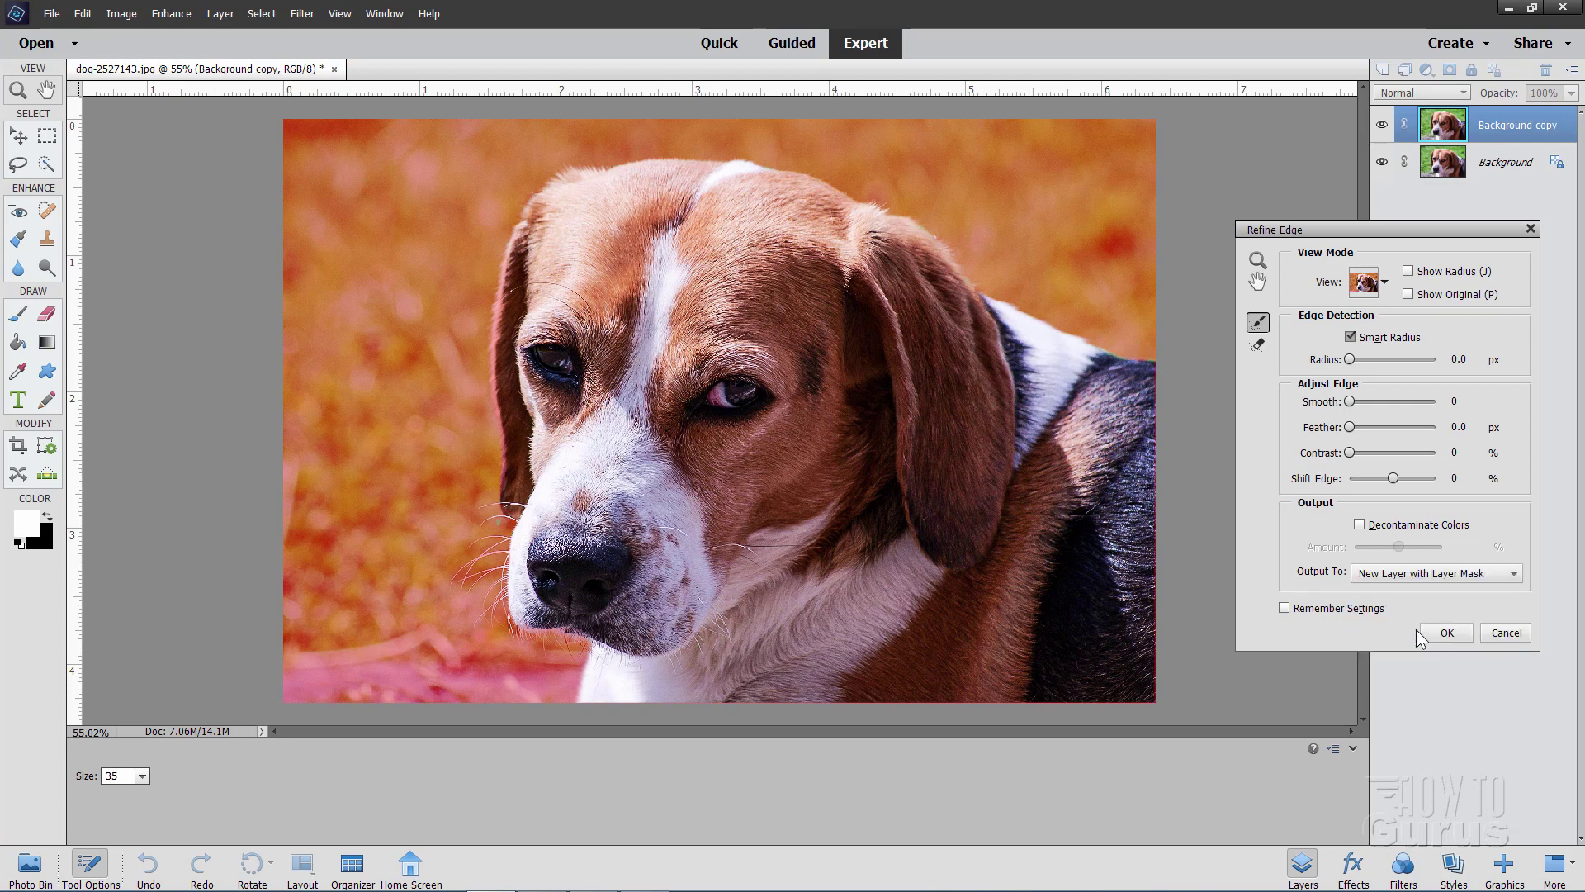
left_click(1446, 632)
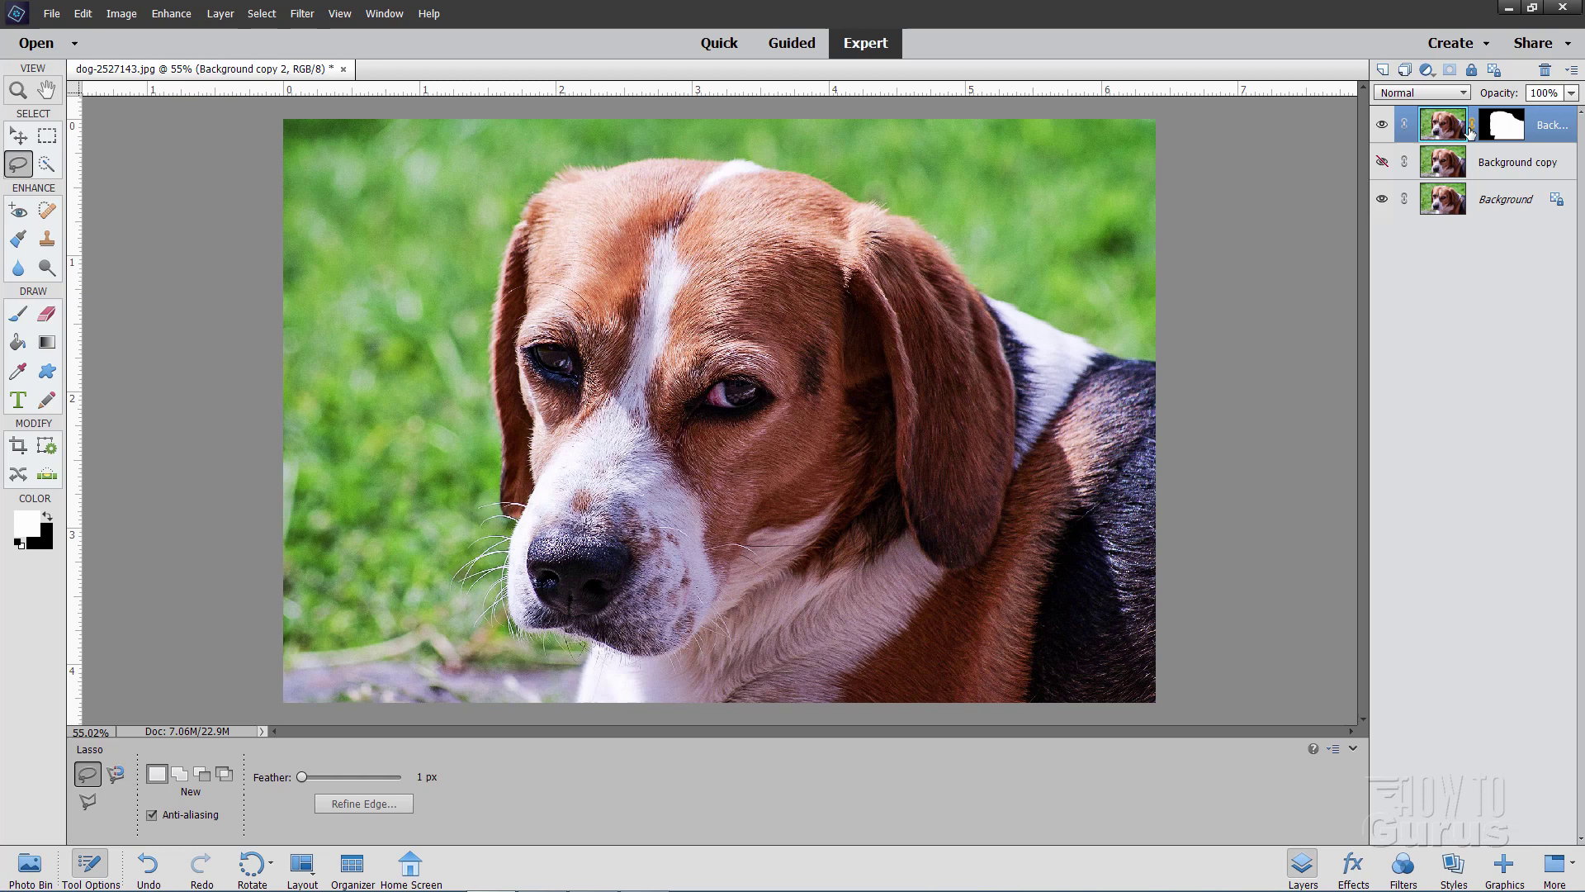
- Check the cut-out by toggling the Background layer, then launch Filter > Distort > Liquify
left_click(1382, 201)
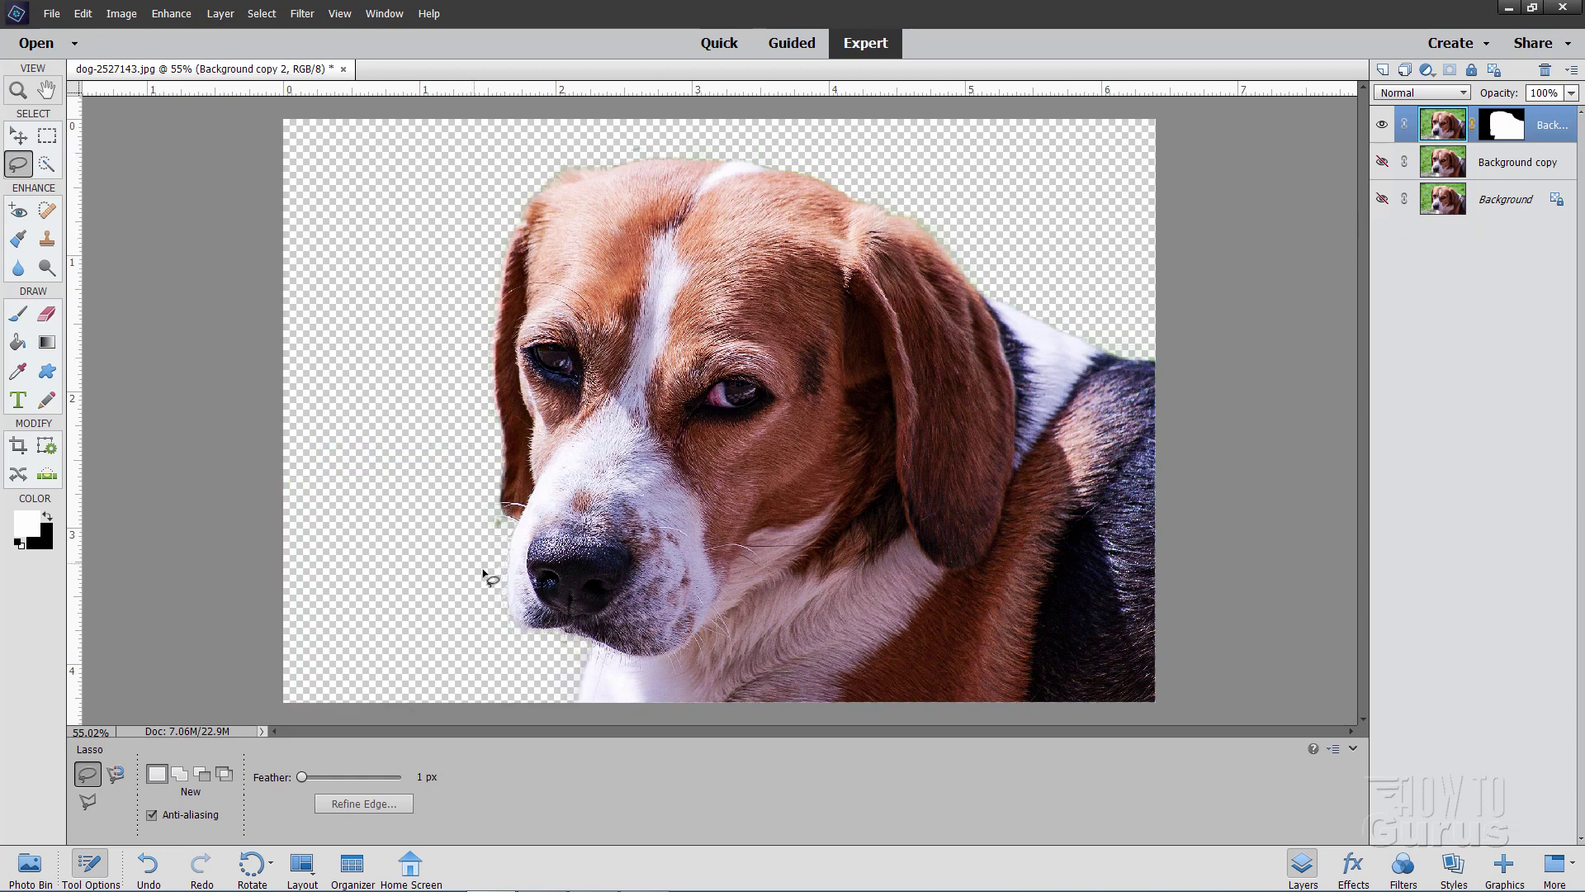
left_click(1382, 201)
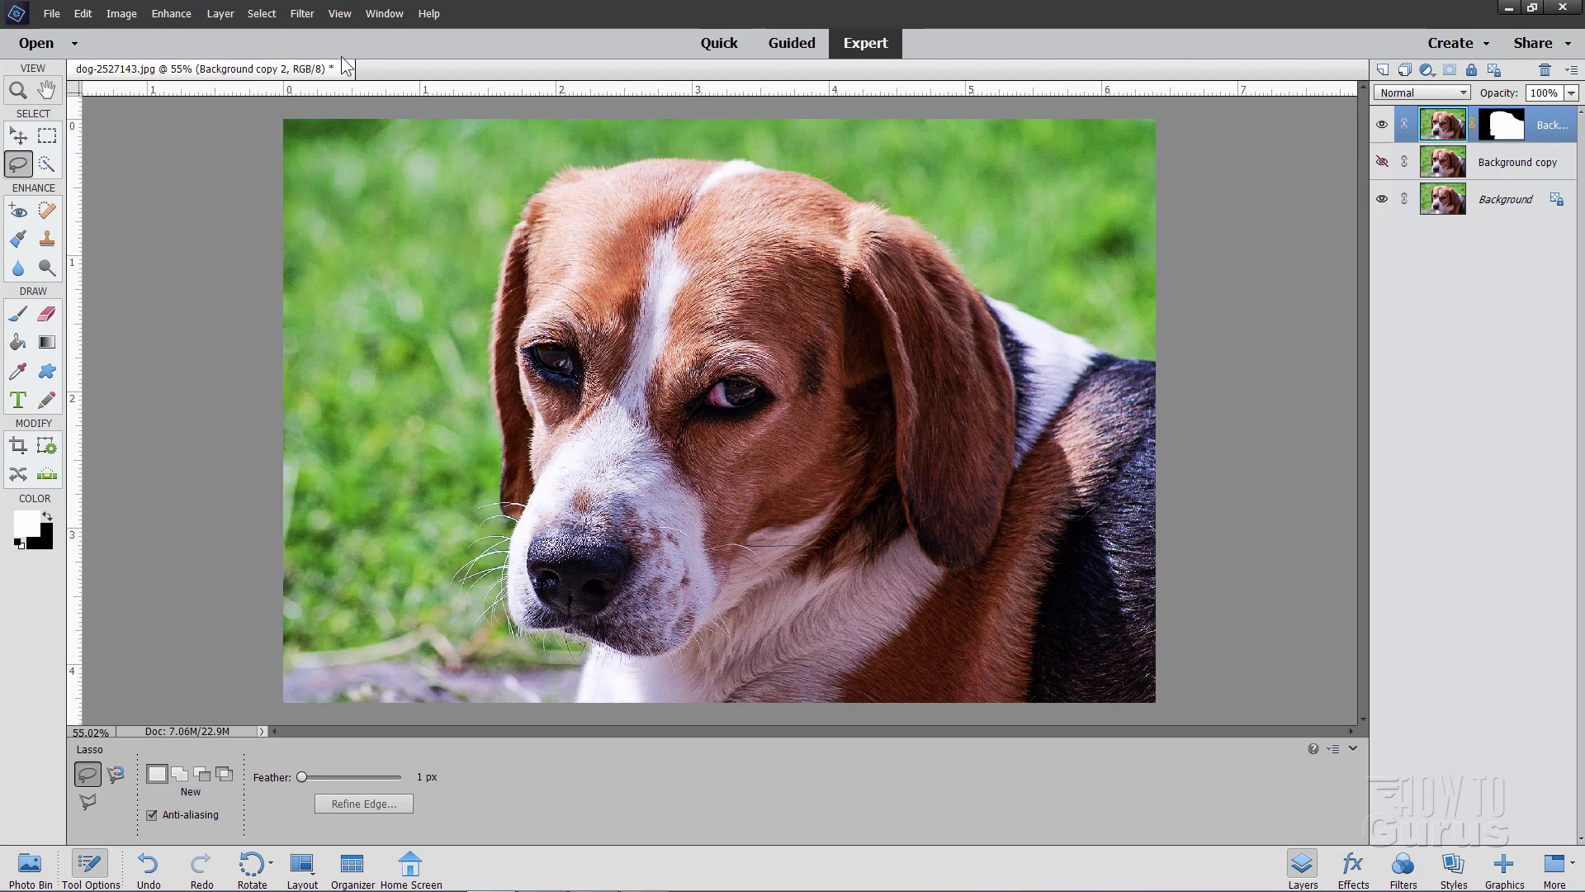
left_click(299, 15)
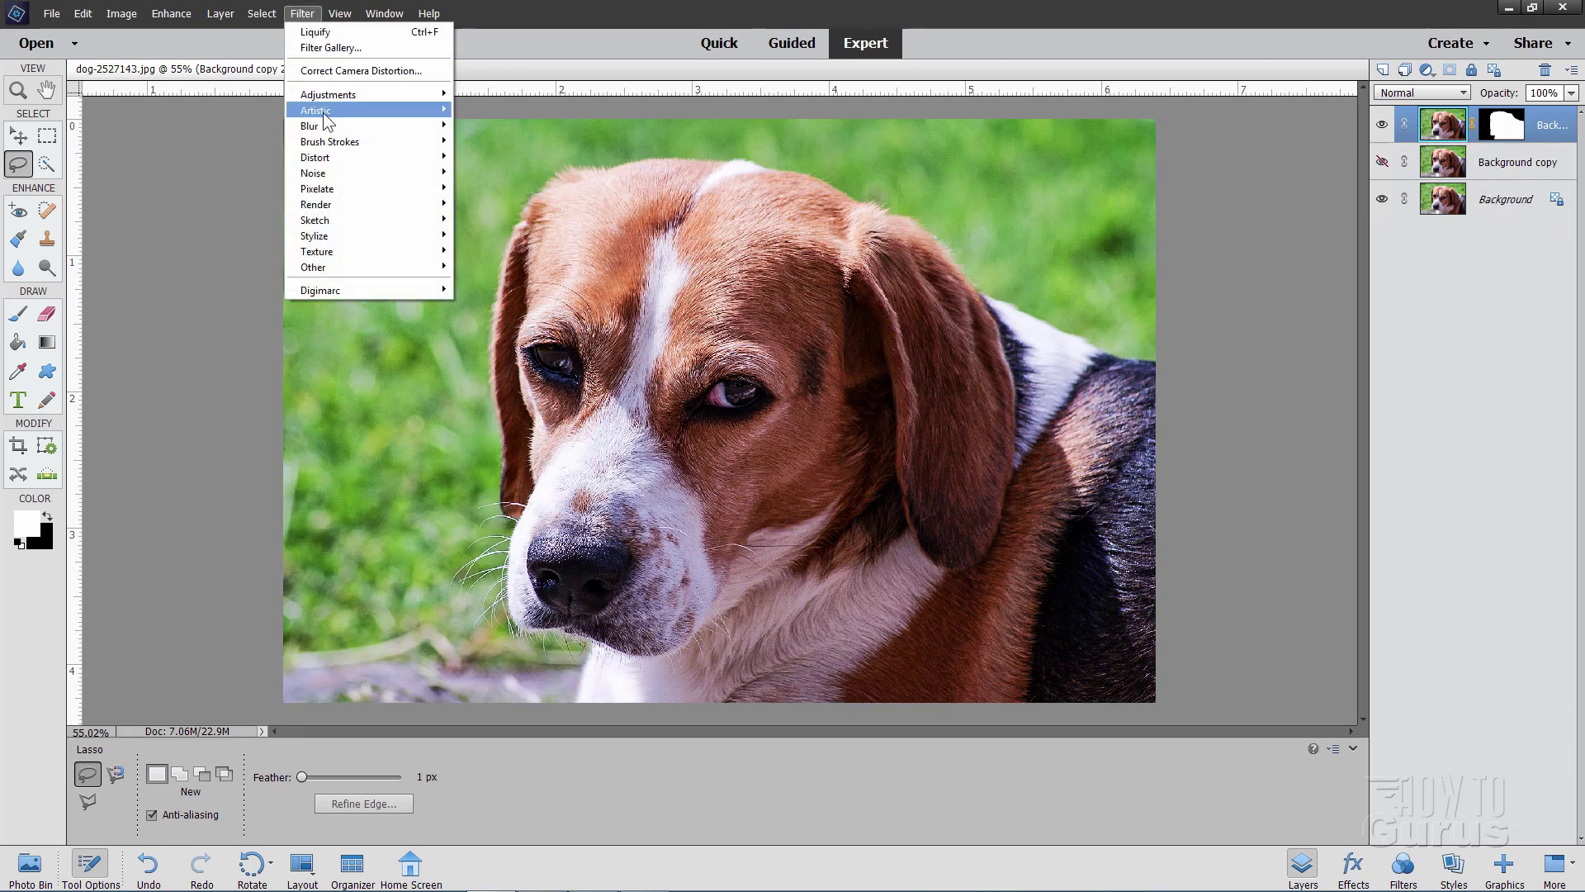
mouse_move(341, 155)
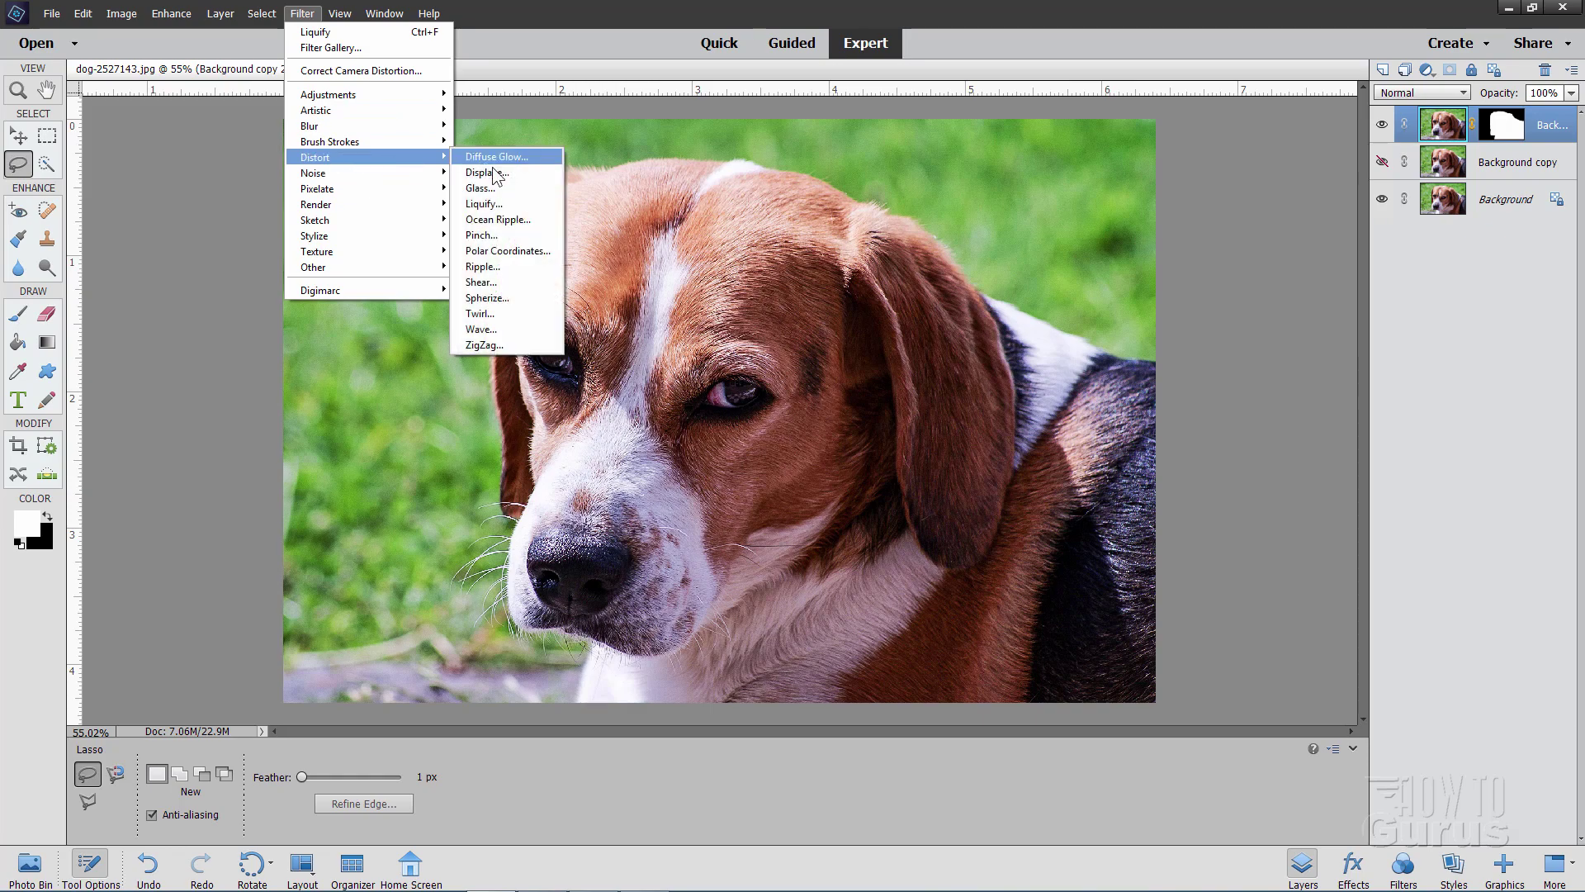
left_click(503, 204)
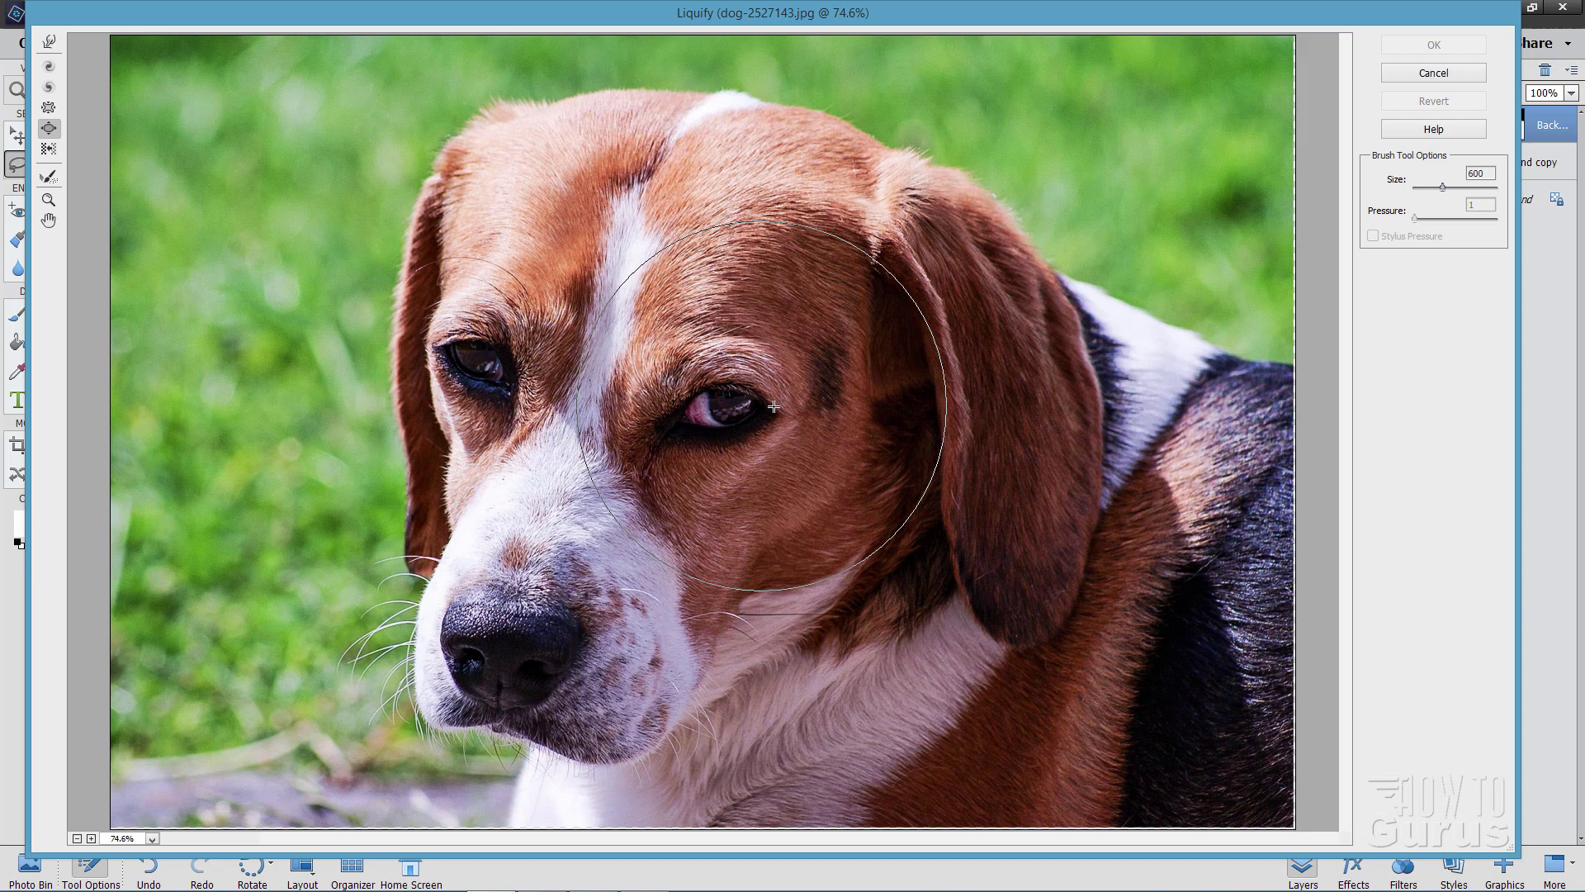
- Cancel Liquify and hide the Background layer so the beagle shows over transparency
mouse_move(1390, 22)
left_mouse_down()
mouse_move(1179, 82)
mouse_move(1201, 56)
left_mouse_up()
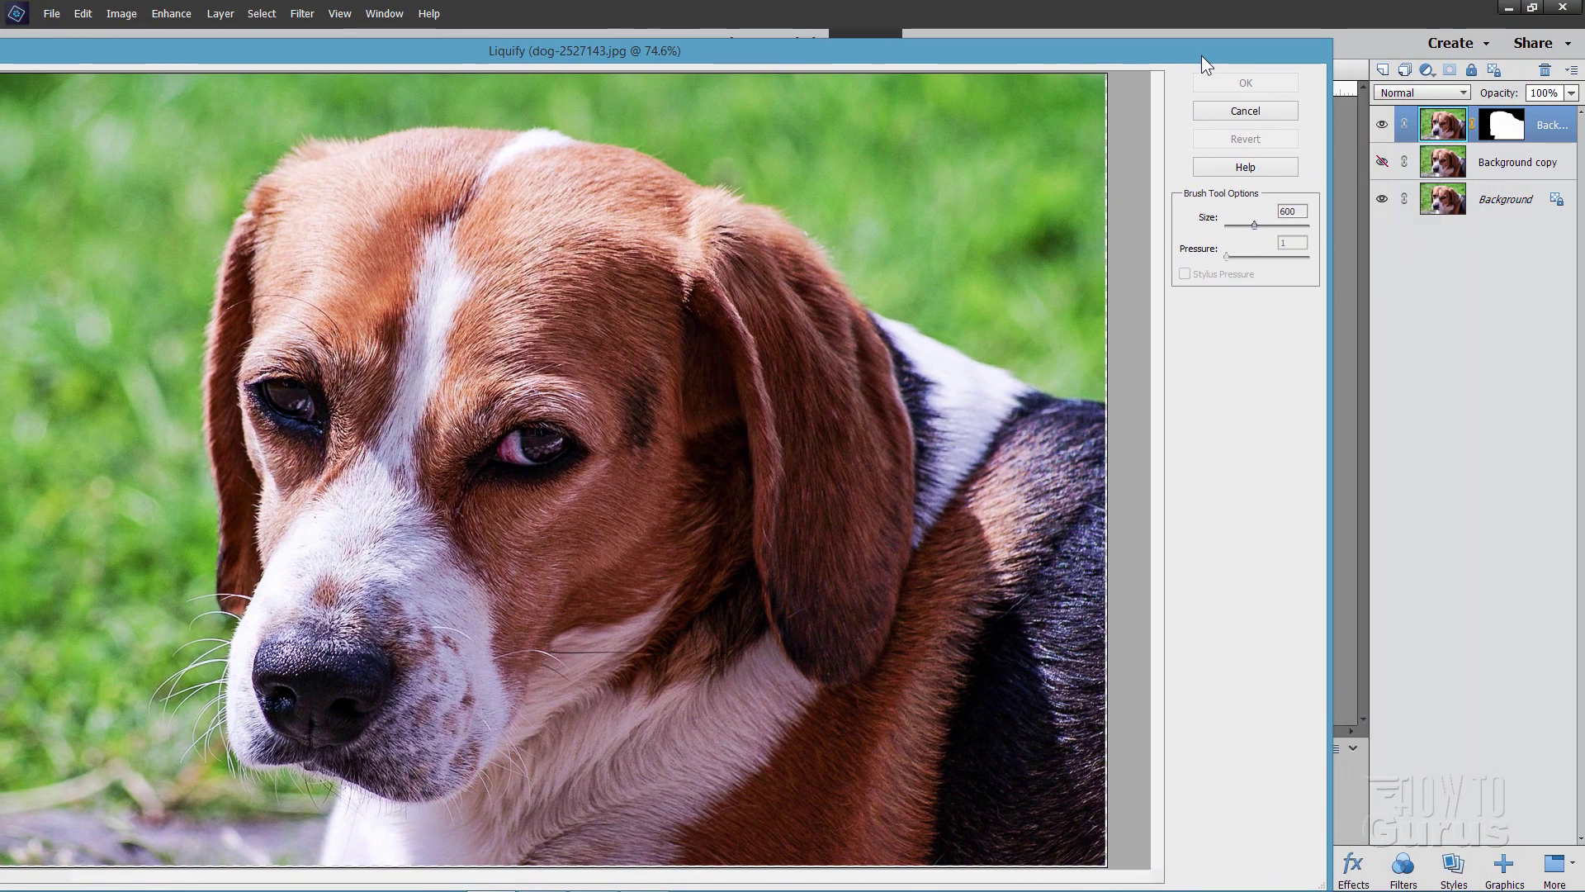
left_click(1242, 112)
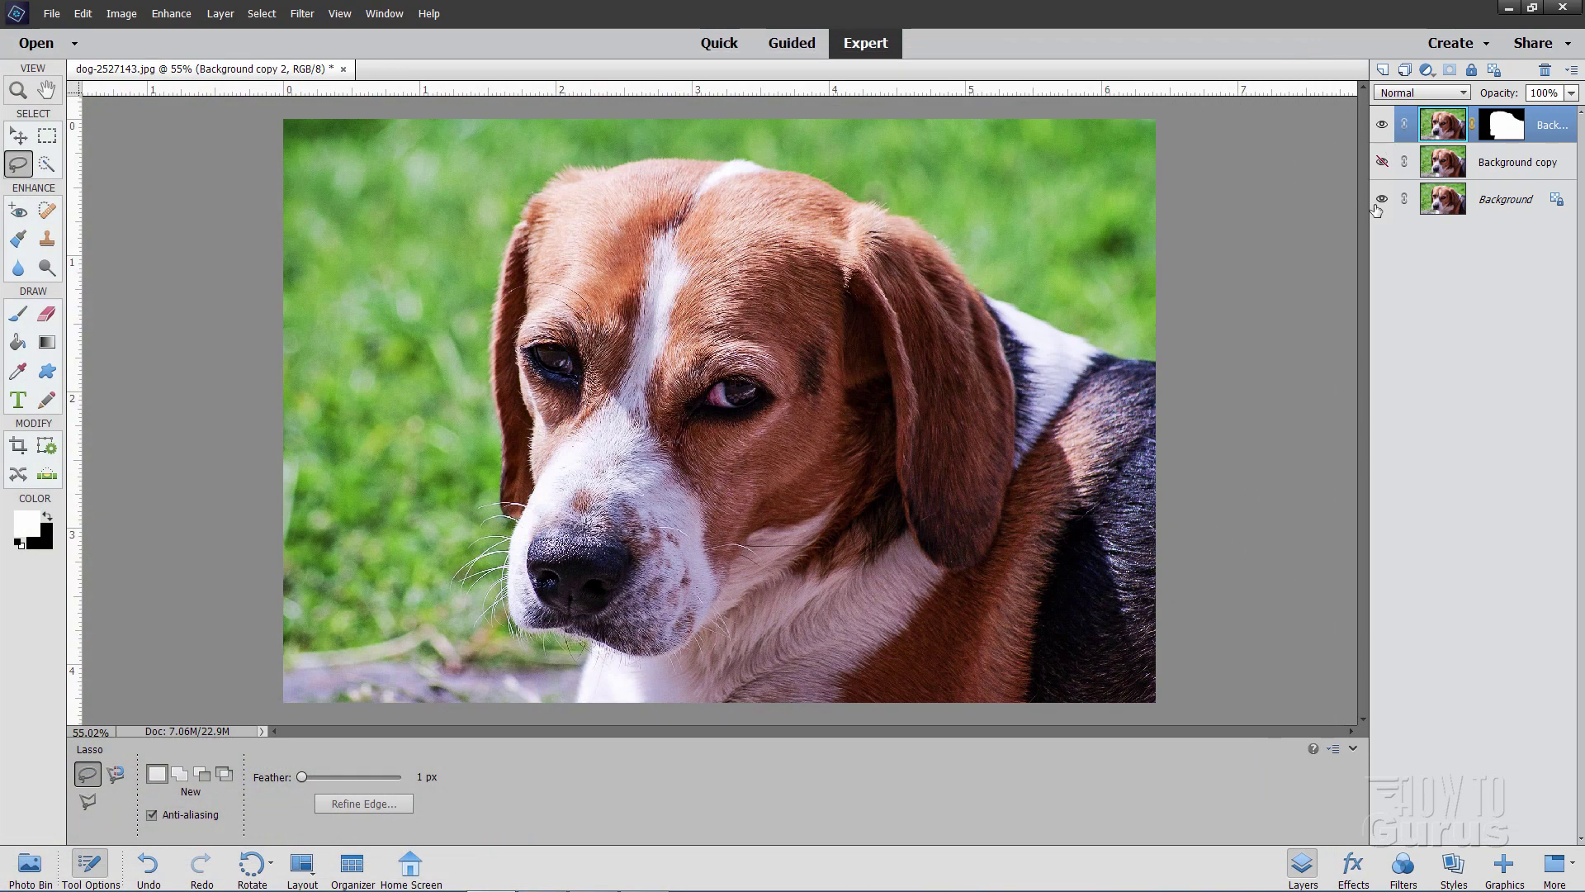
left_click(1381, 200)
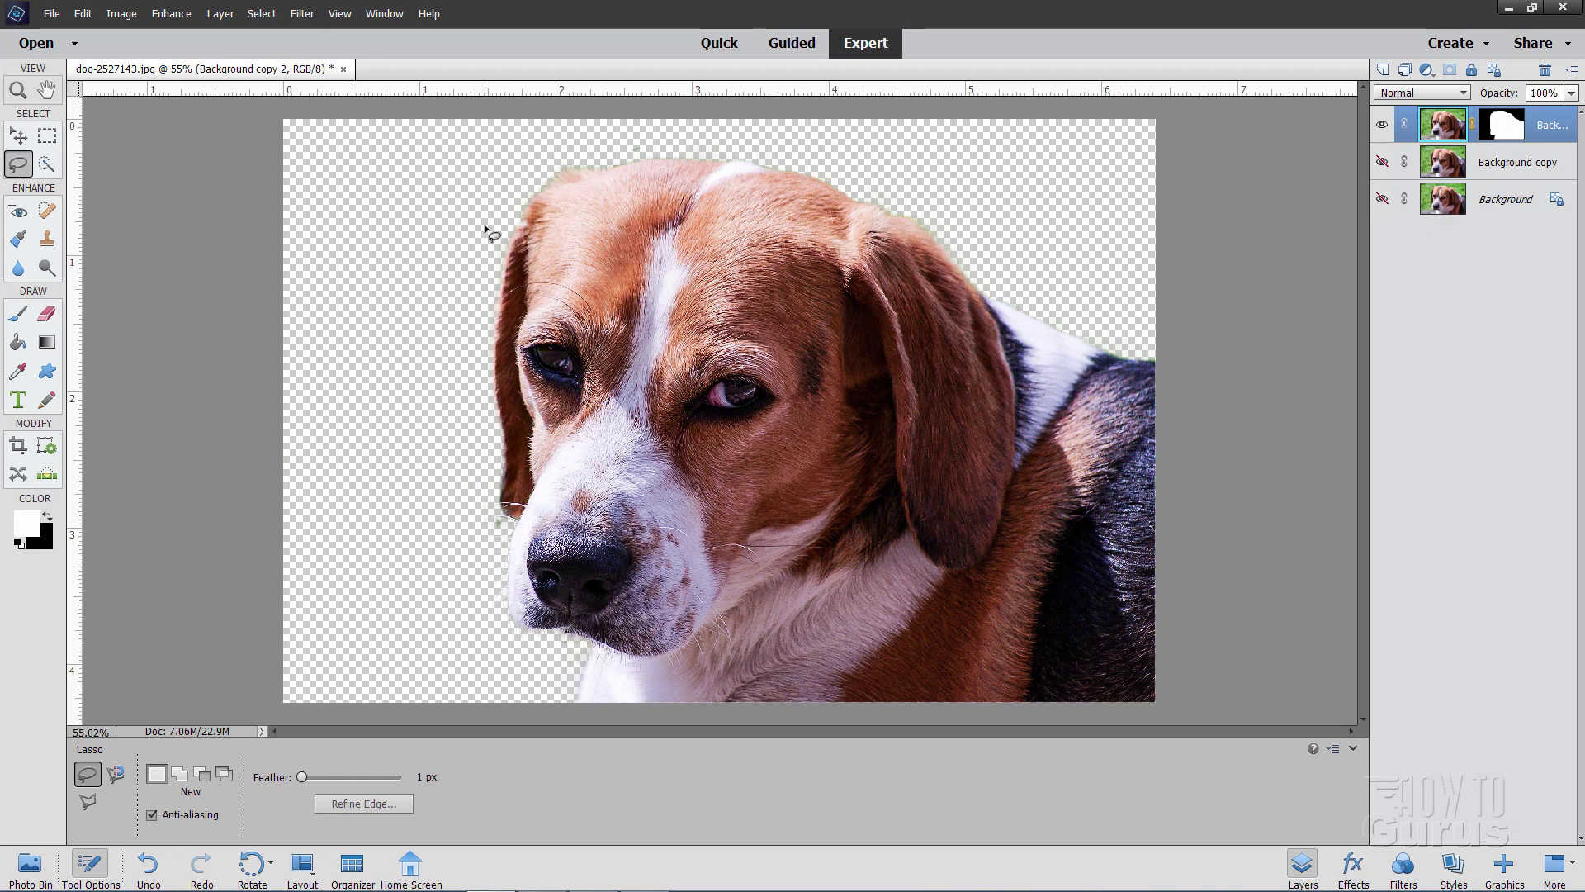
left_click(302, 13)
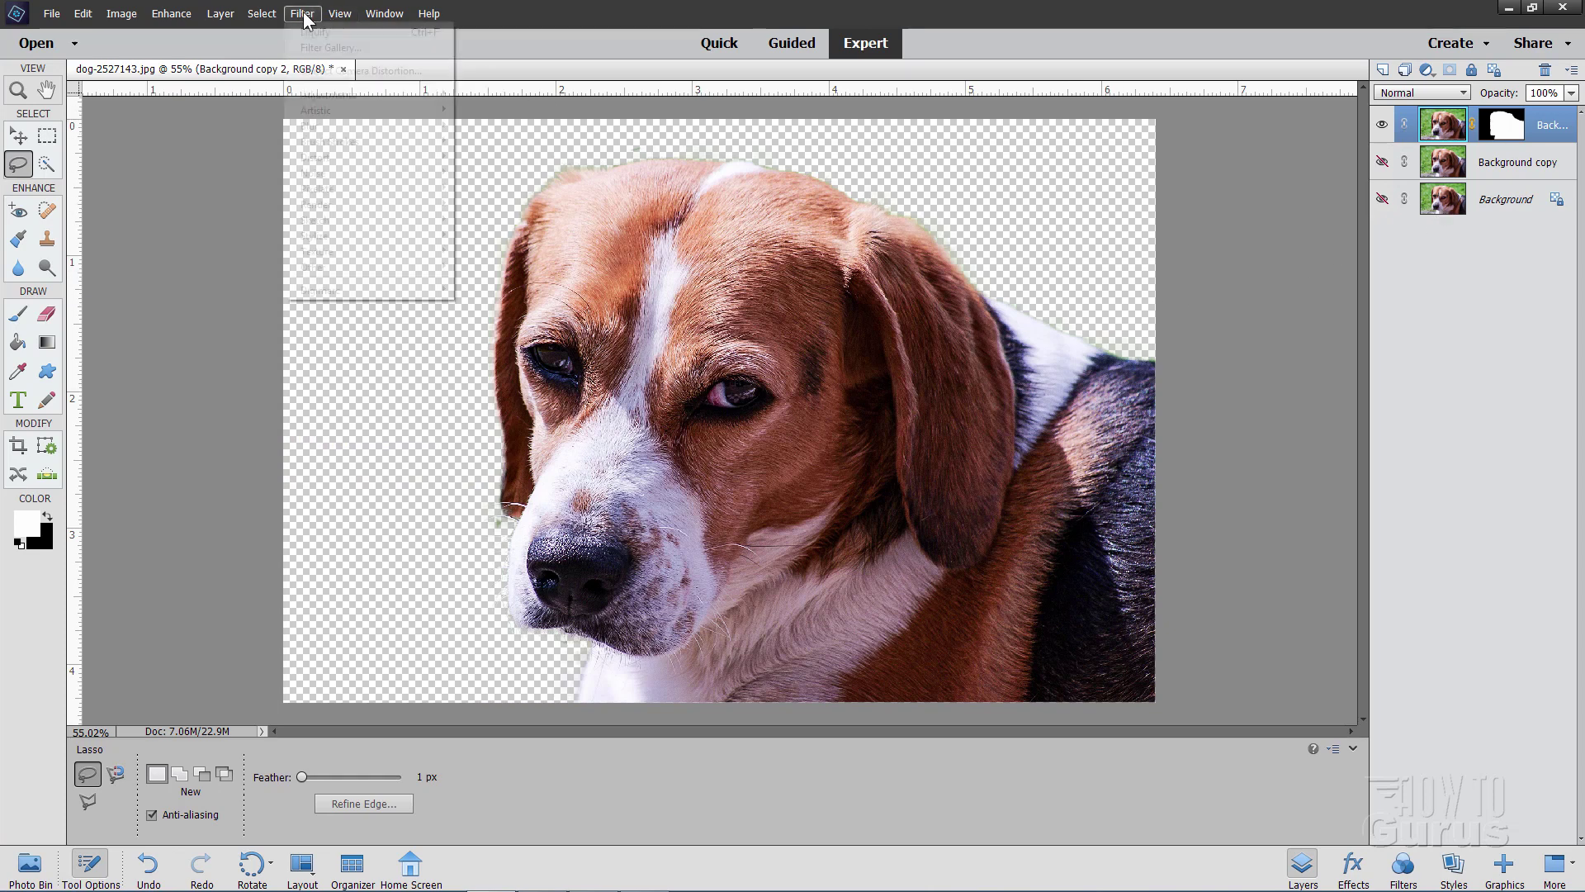
- Open Liquify on the dog layer and reposition its window
mouse_move(339, 160)
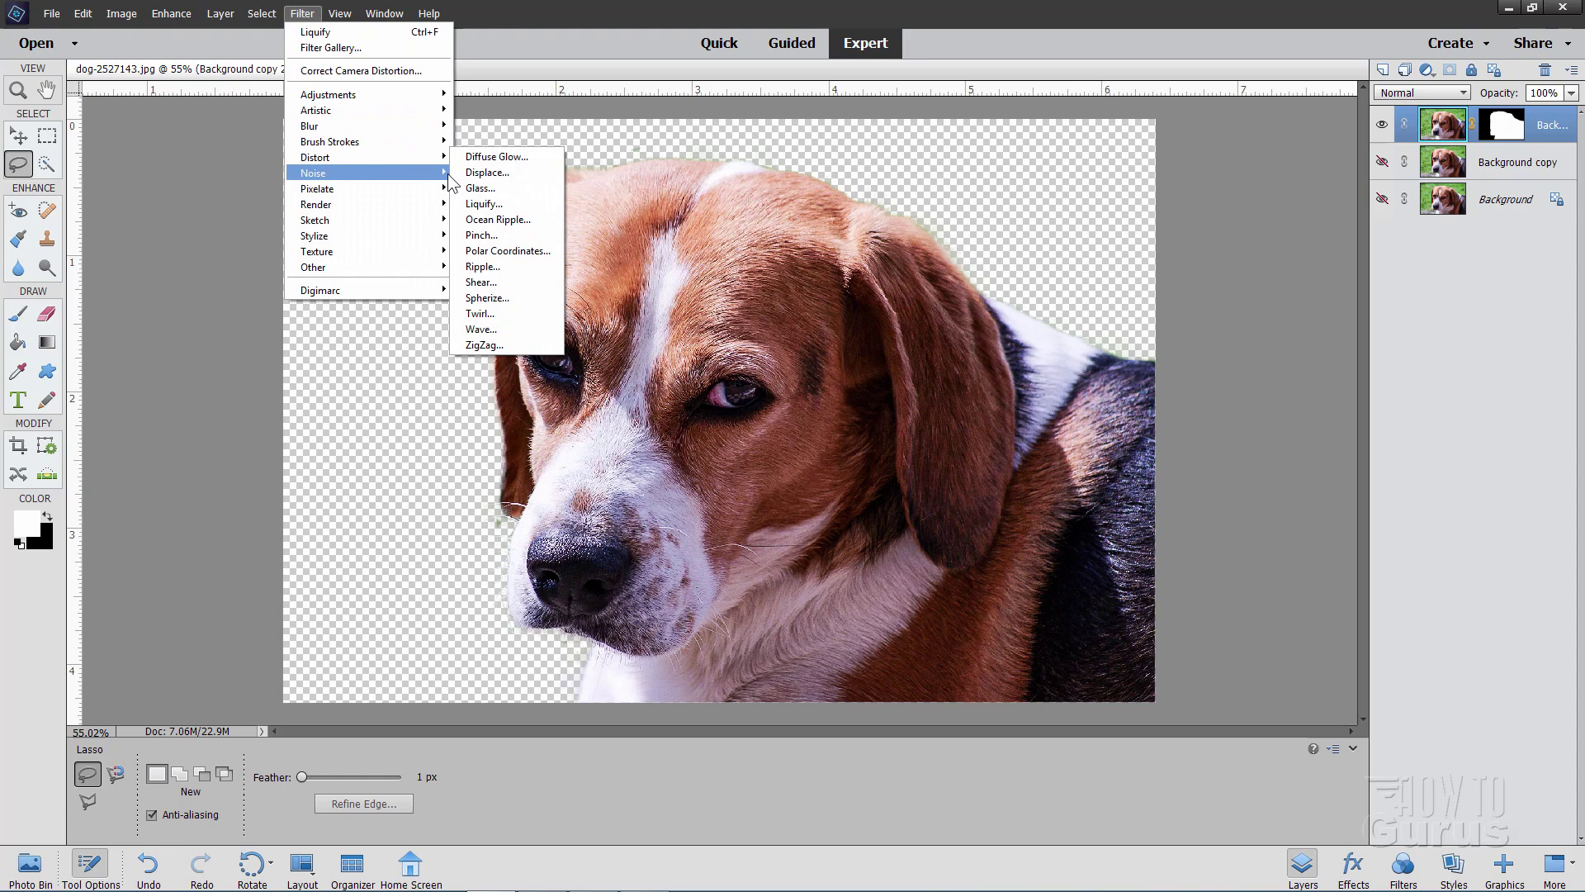
left_click(479, 202)
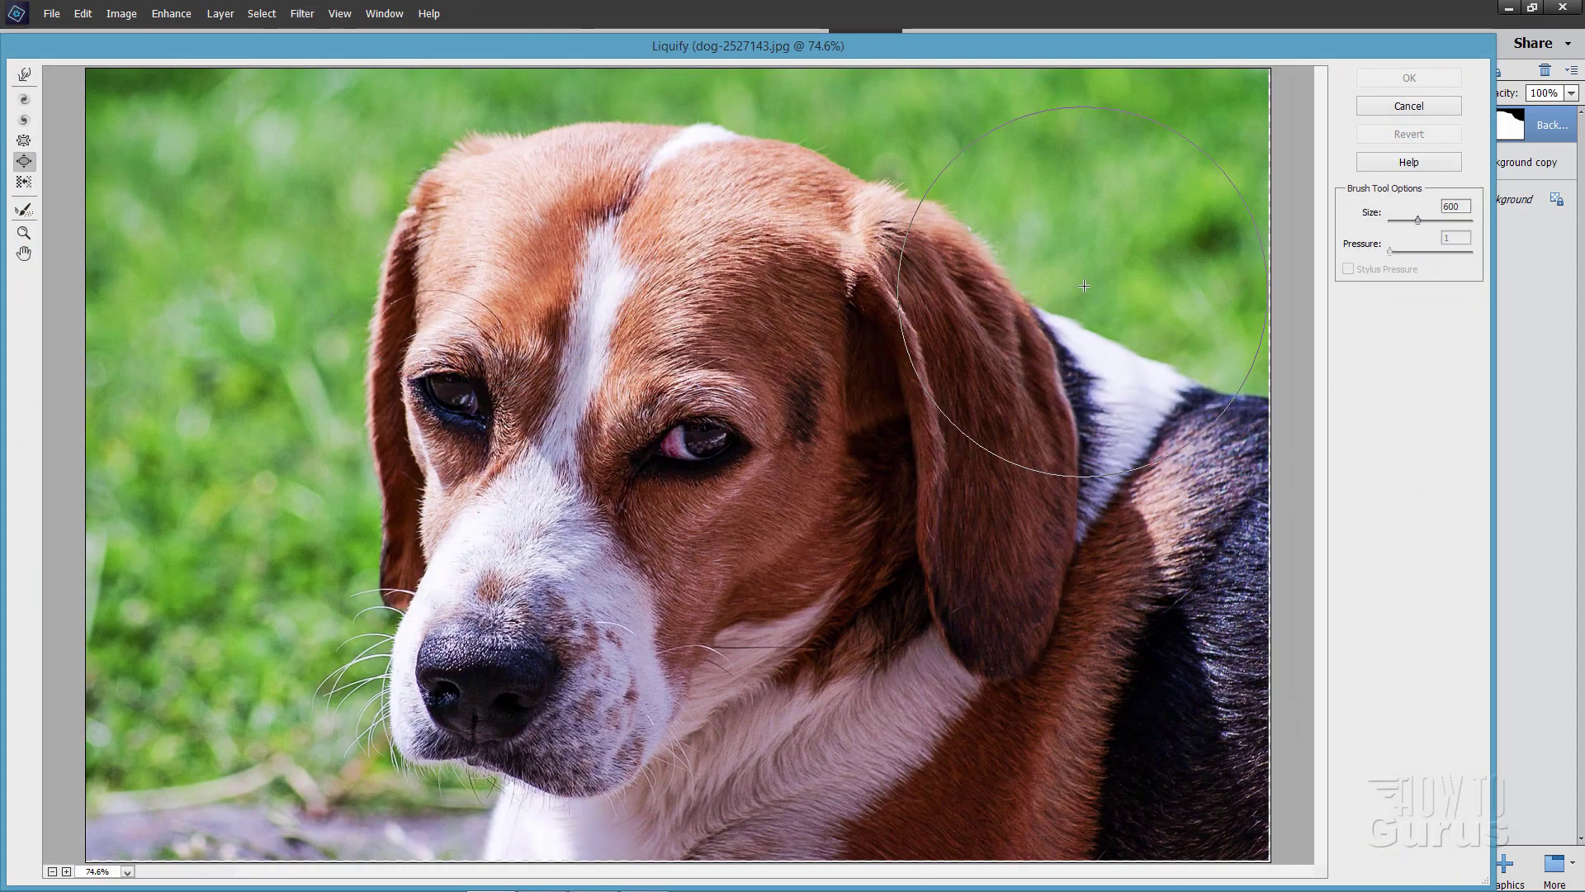
left_click_drag(1230, 57, 1027, 77)
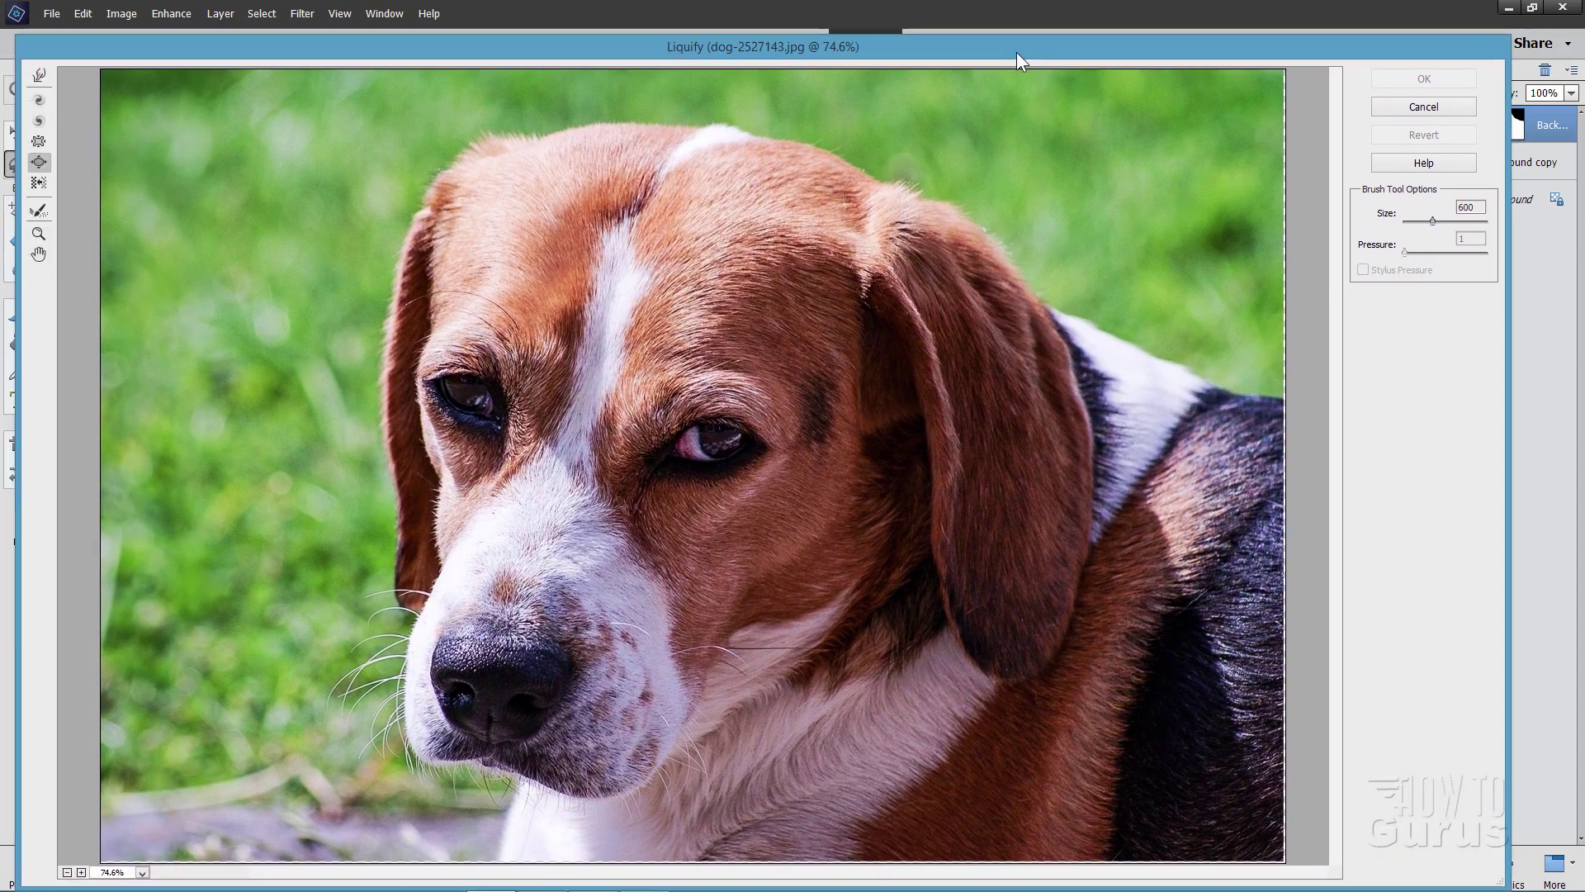
mouse_move(1017, 52)
left_mouse_down()
mouse_move(997, 13)
mouse_move(1032, 31)
left_mouse_up()
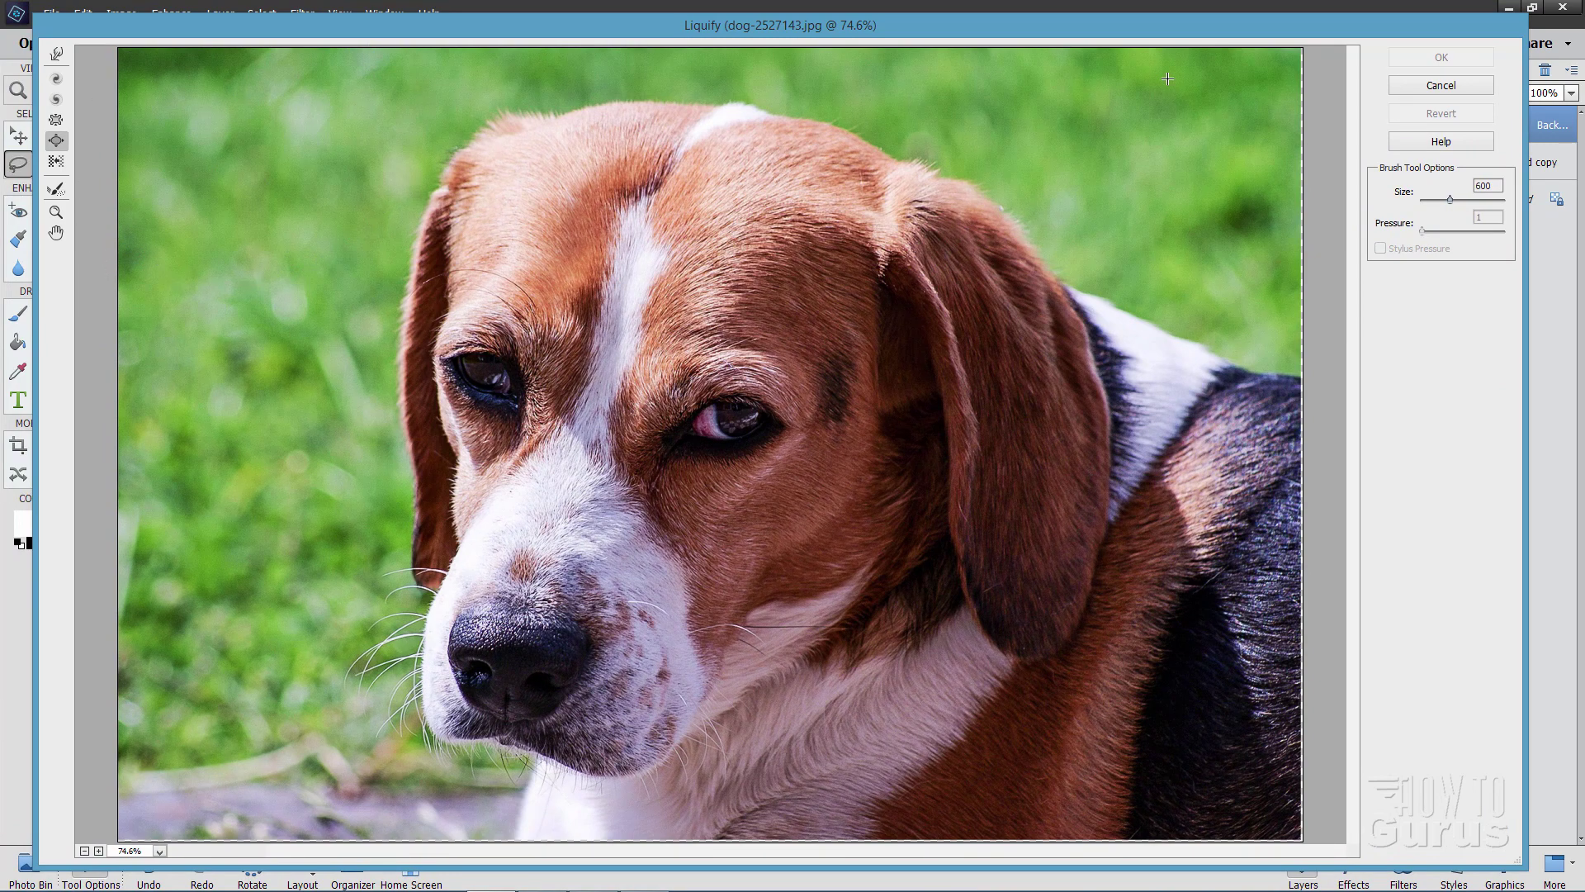
- Use the preset zoom list to Fit on Screen so the whole photo fills the preview
left_click(57, 213)
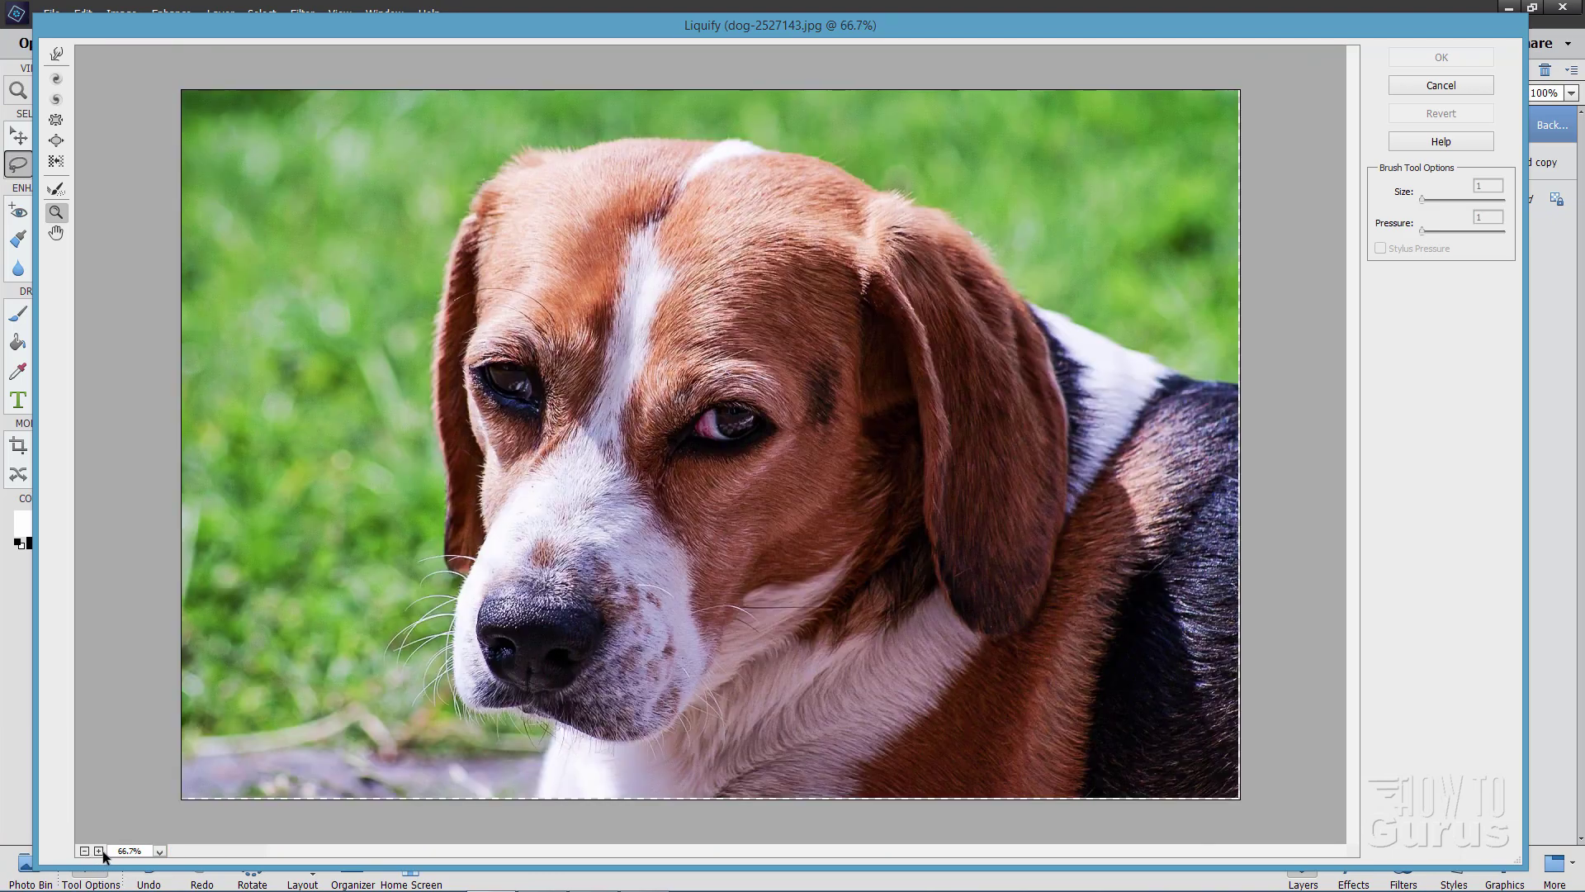
left_click(98, 850)
left_click(85, 851)
left_click(160, 851)
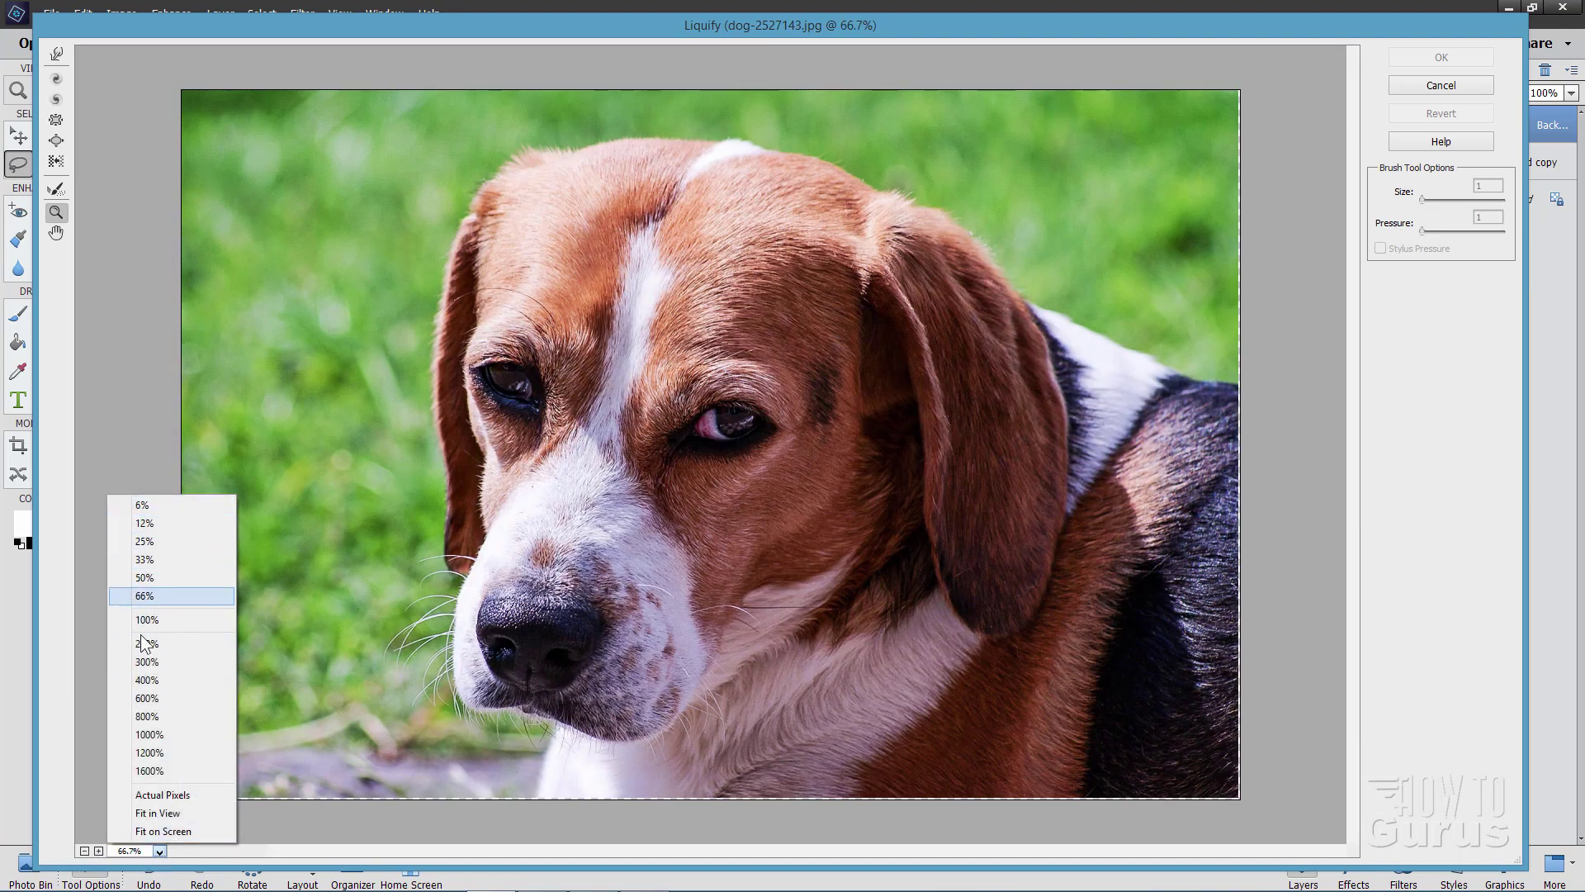
left_click(177, 811)
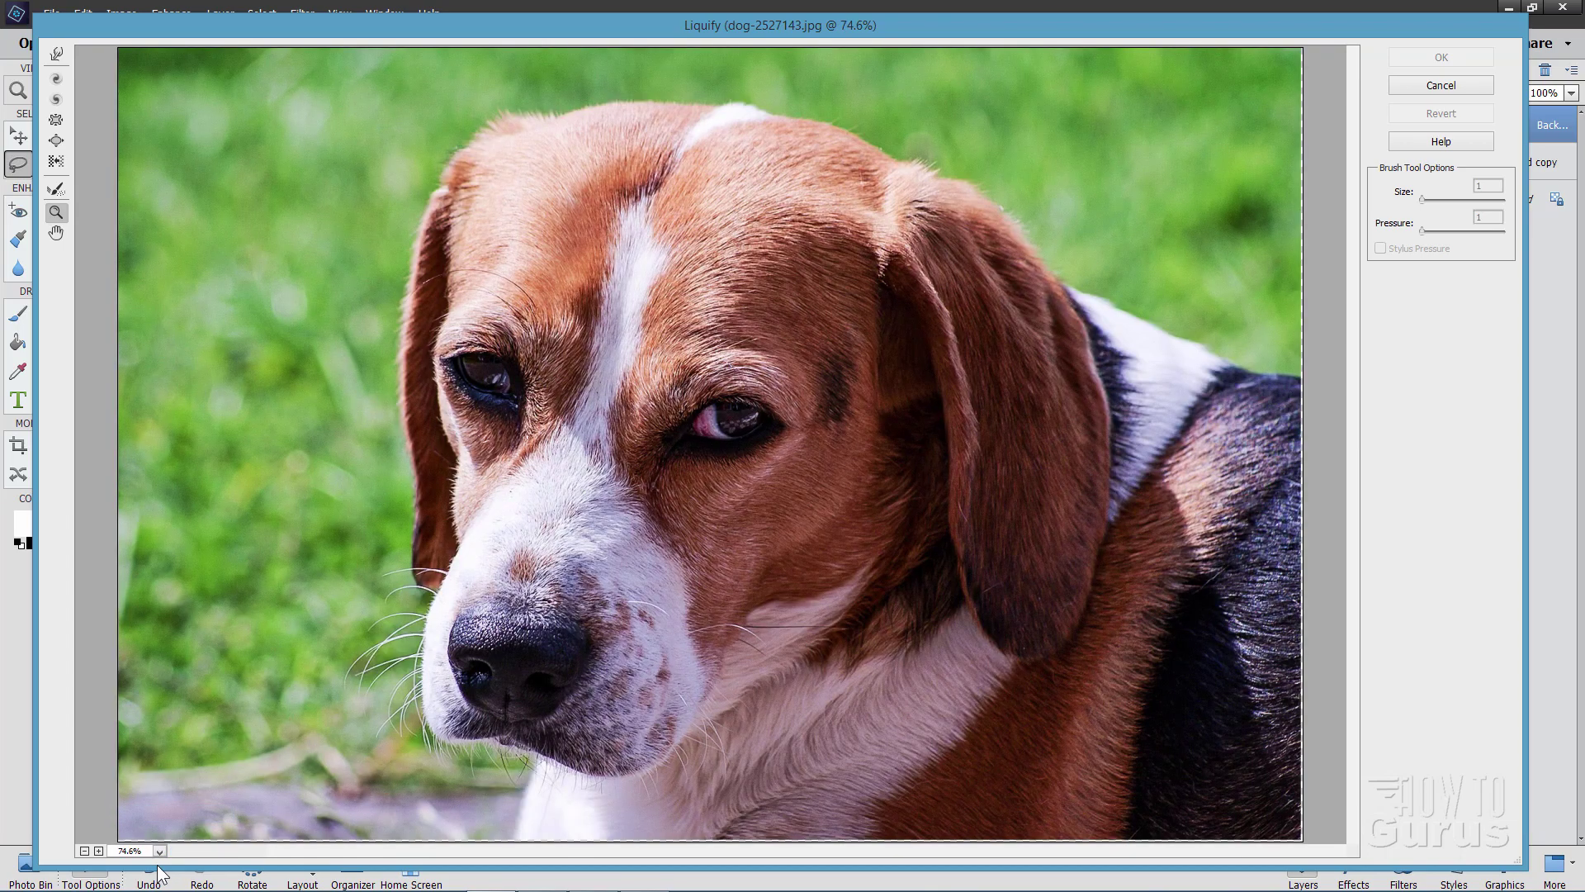
left_click(159, 850)
left_click(158, 829)
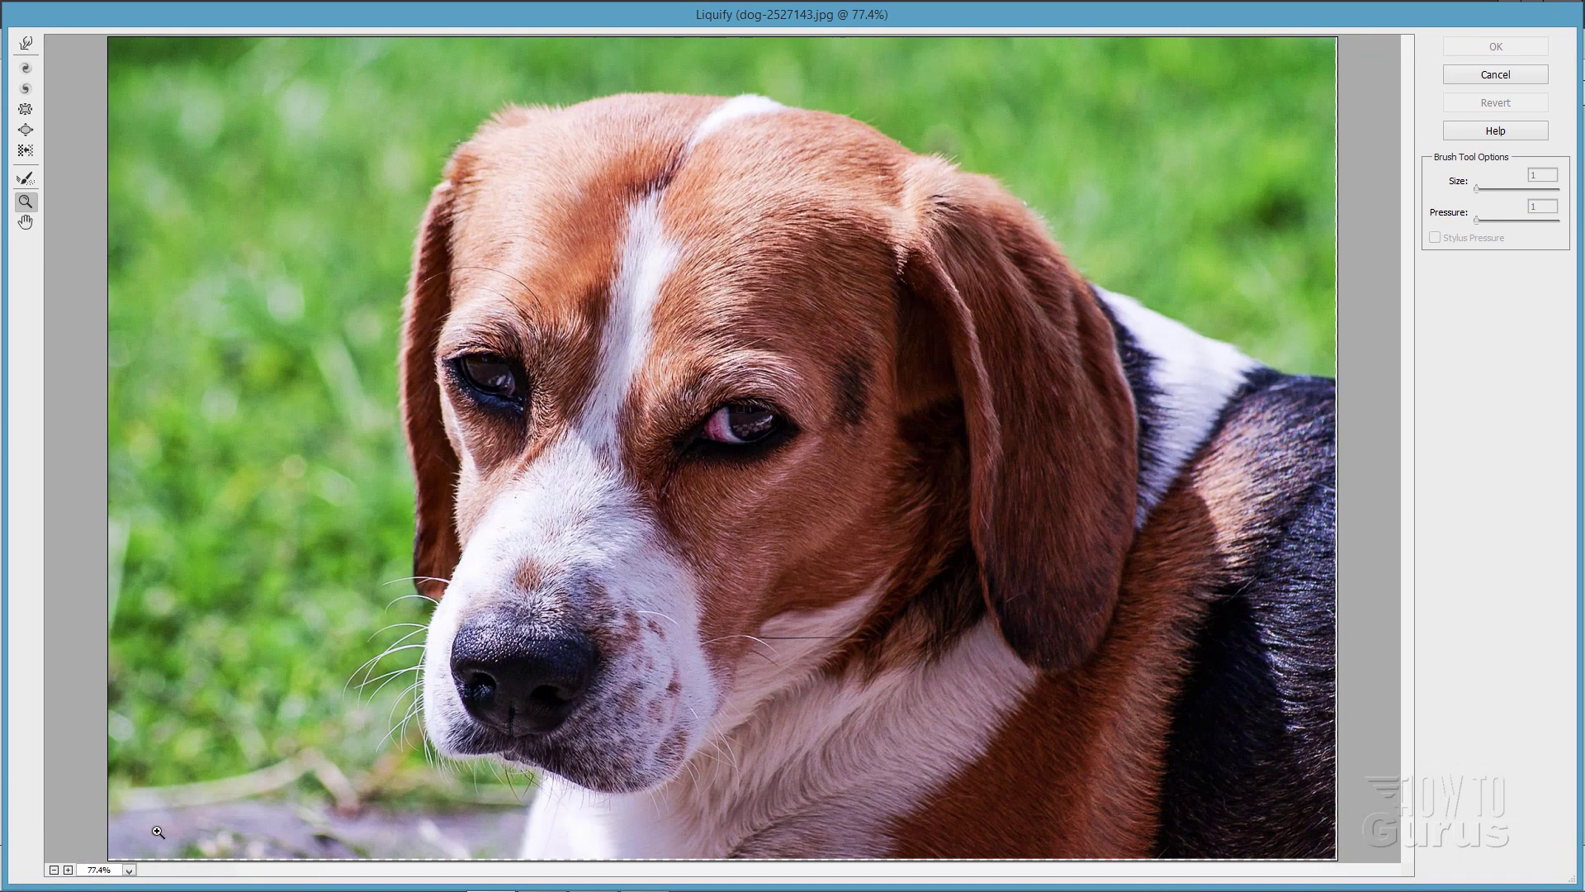
- Zoom to 100% on the dog's face, pan across the head, zoom back out, then select Warp
left_click(54, 869)
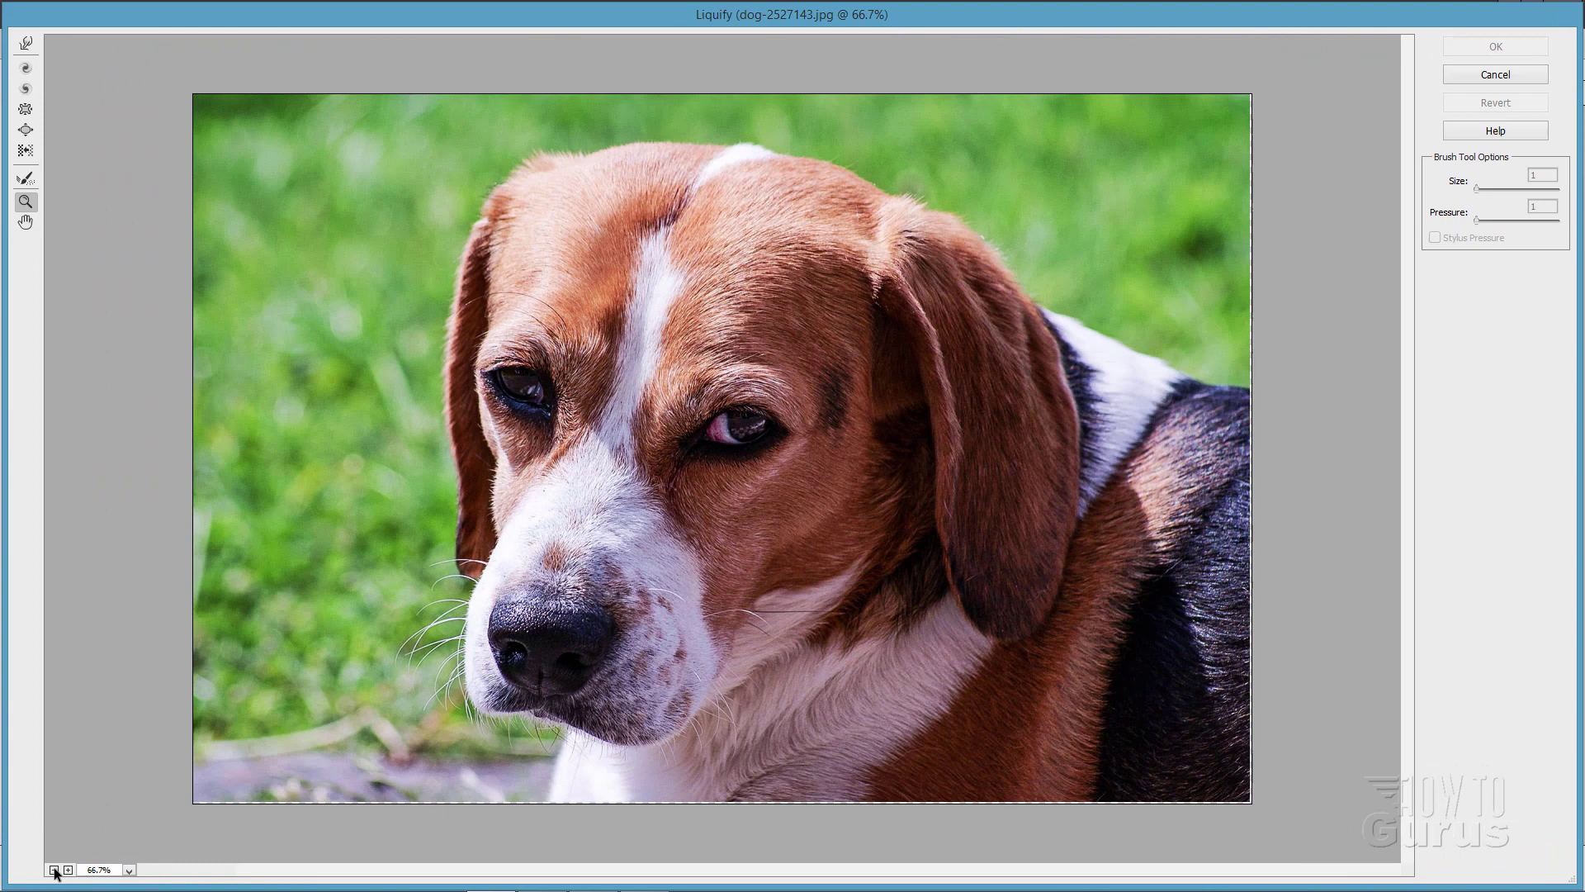
left_click(317, 704)
left_click(28, 221)
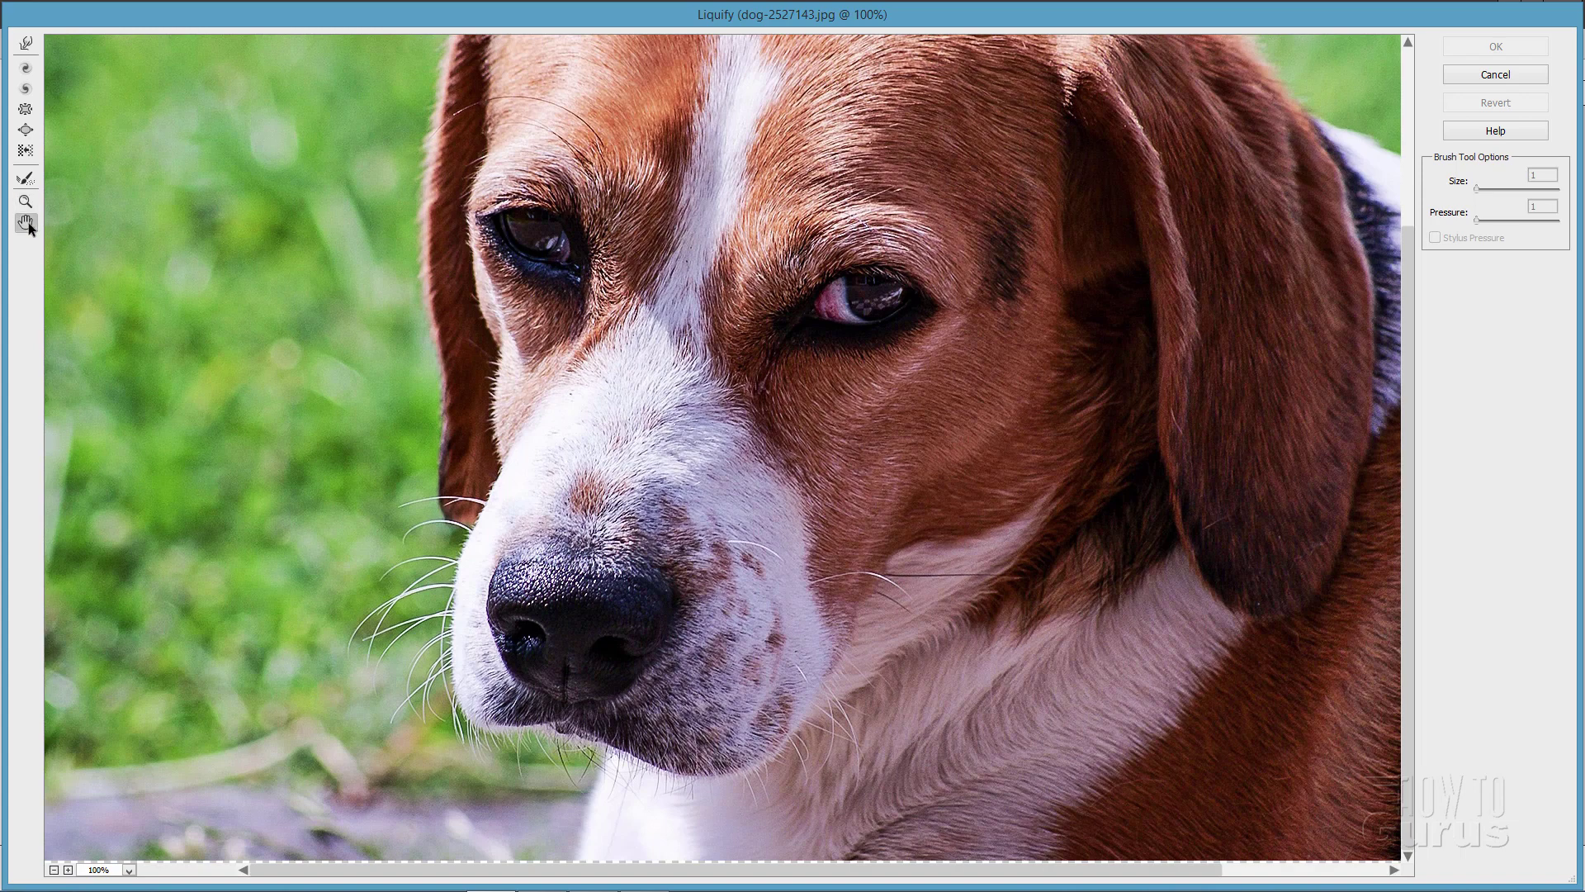
mouse_move(782, 272)
left_mouse_down()
mouse_move(669, 463)
mouse_move(556, 495)
mouse_move(513, 354)
mouse_move(609, 464)
mouse_move(643, 455)
left_mouse_up()
left_click(27, 202)
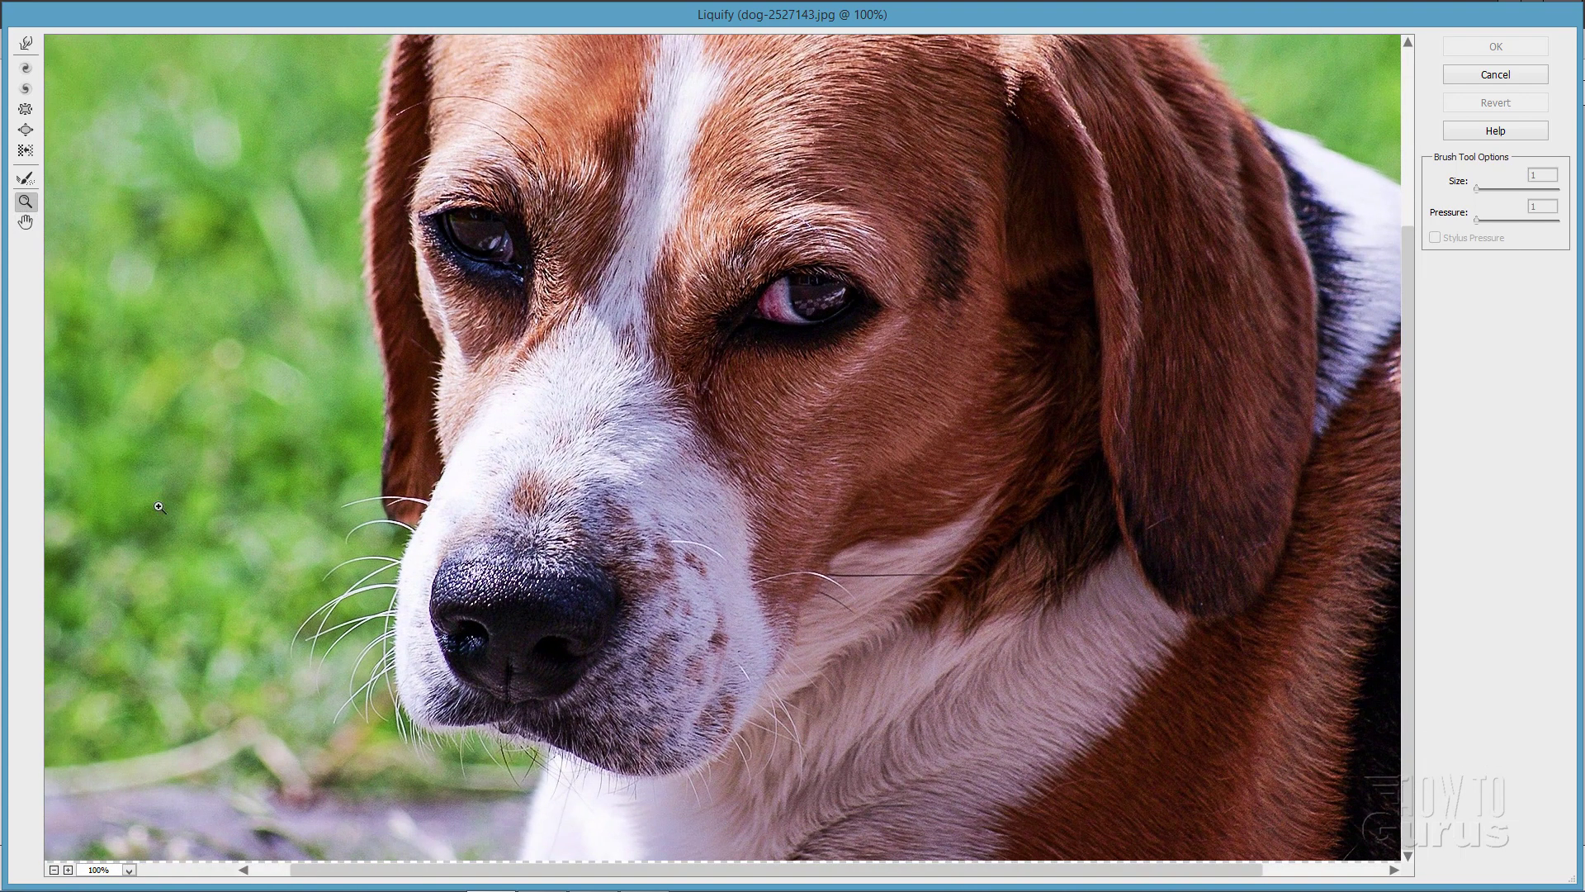
left_click(54, 869)
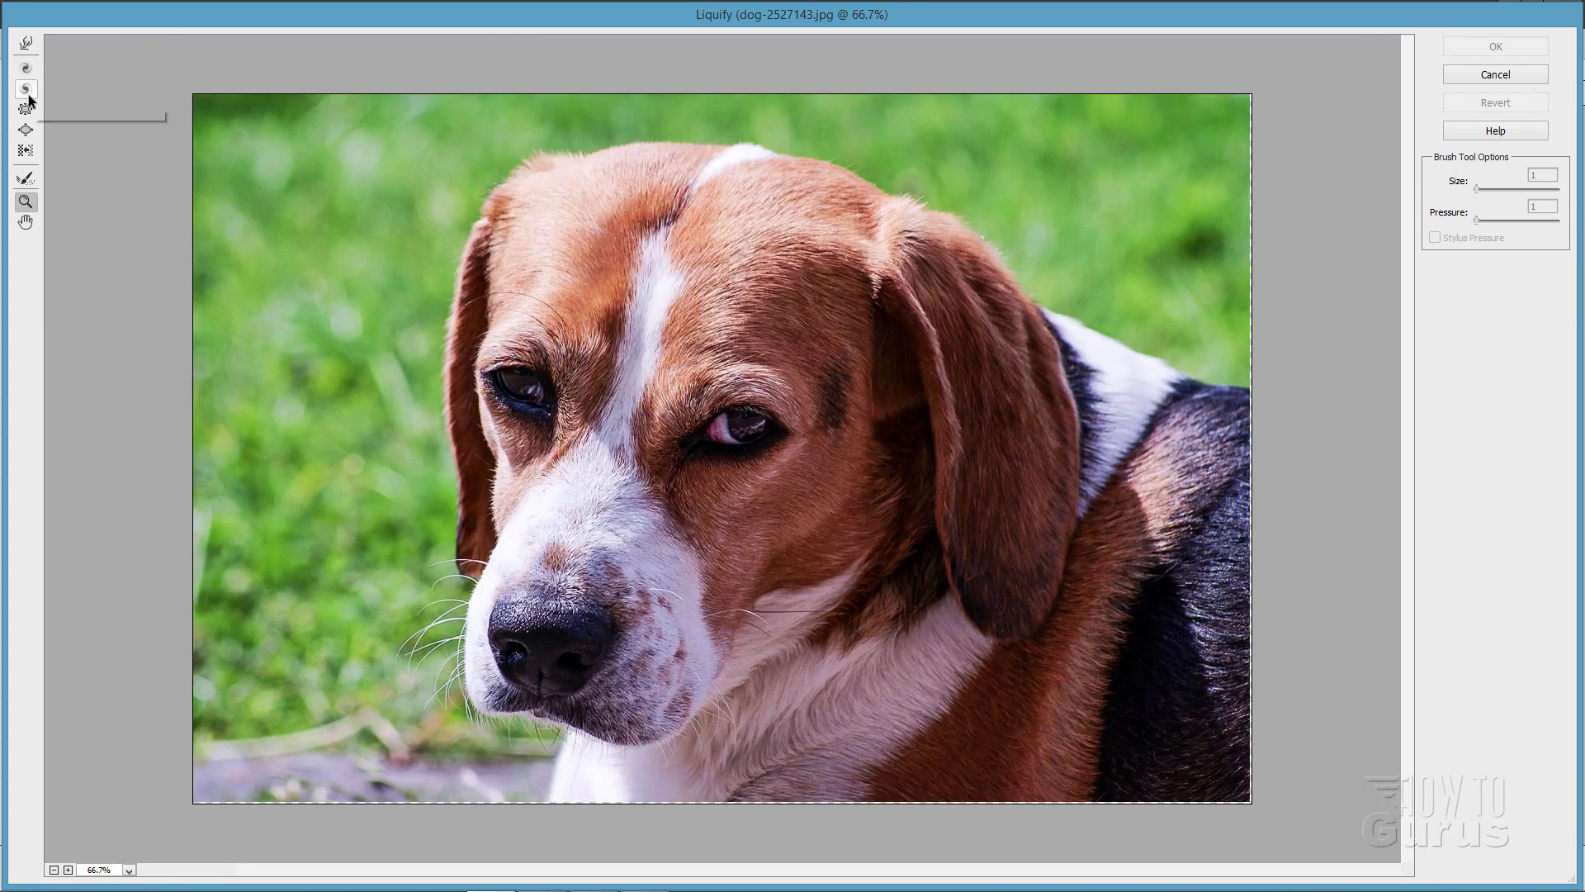
left_click(26, 45)
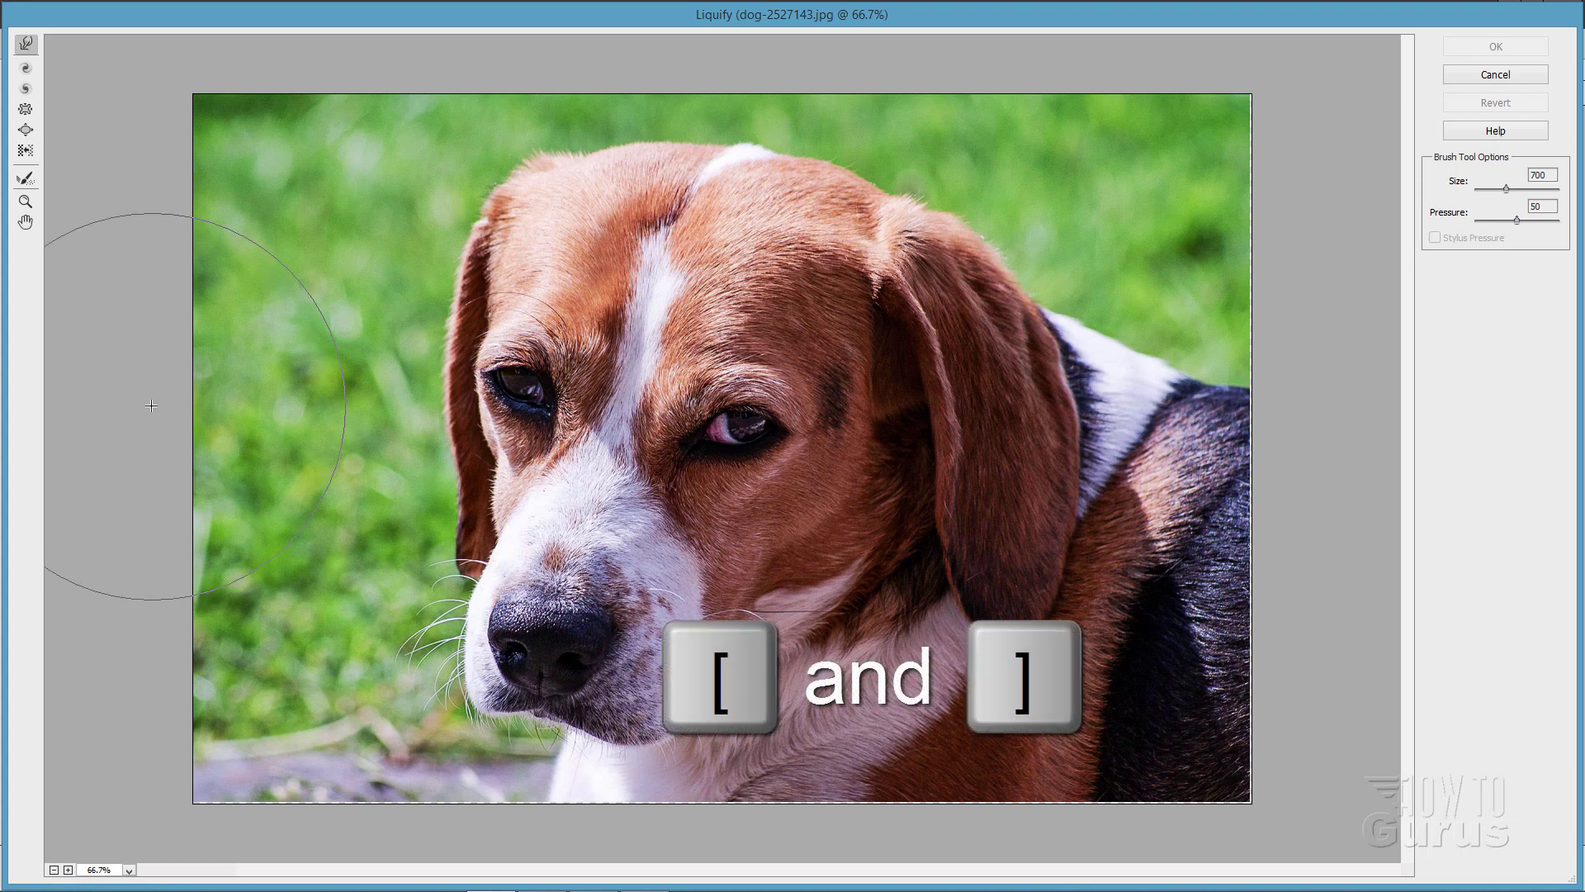
- Resize the Warp brush and push the left ear, forehead stripe and eye, drooping the brow
key("bracketleft")
key("bracketleft")
key("bracketleft")
key("bracketleft")
key("bracketright")
key("bracketright")
key("bracketright")
key("bracketright")
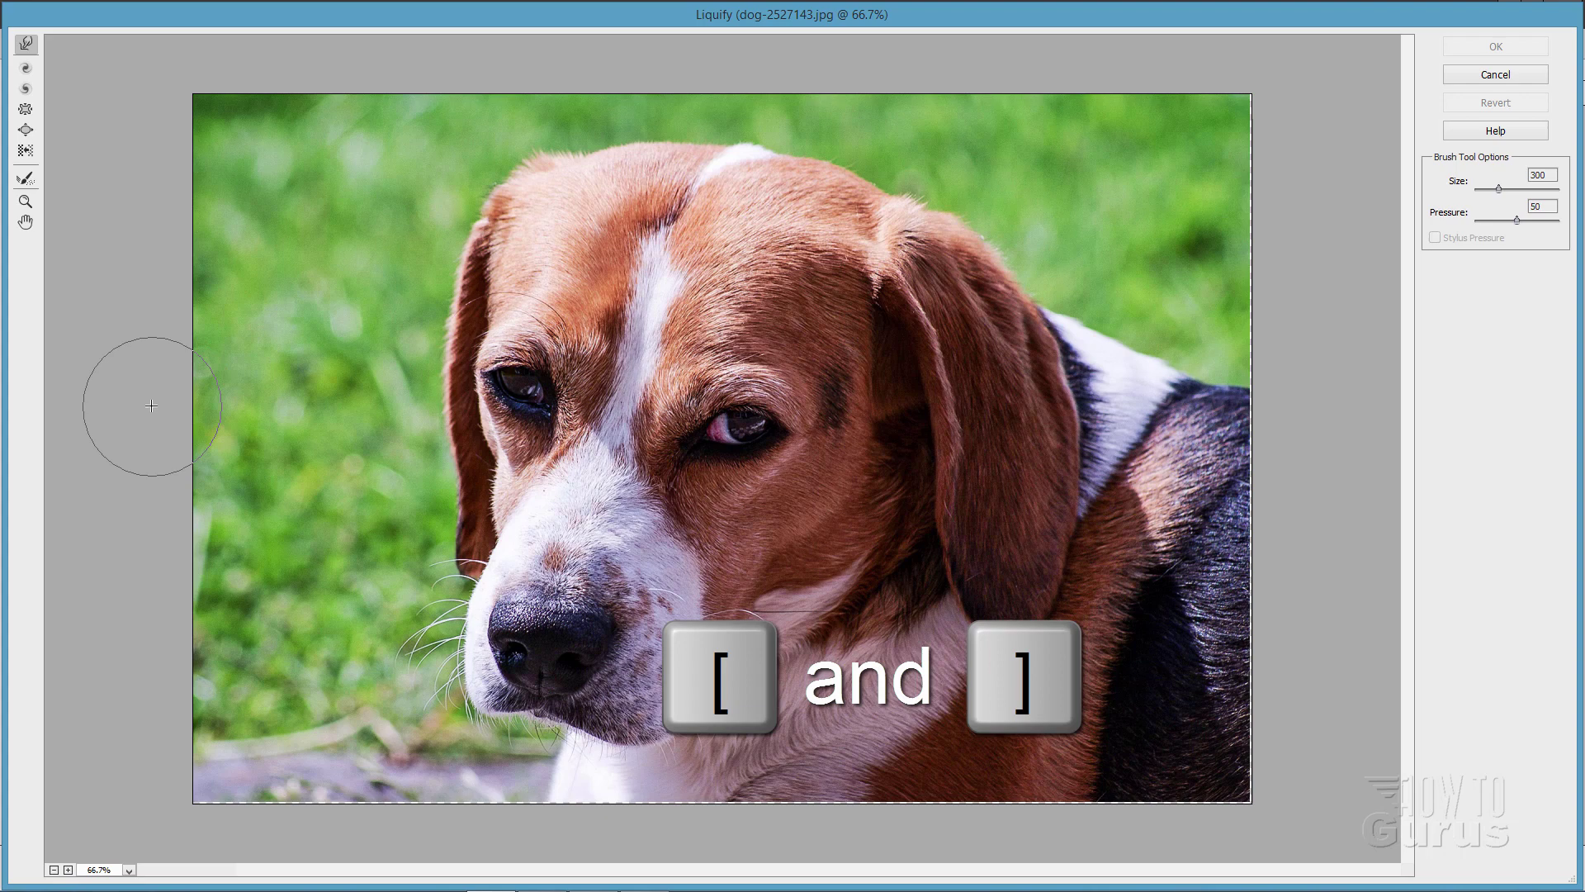
key("bracketright")
key("bracketright")
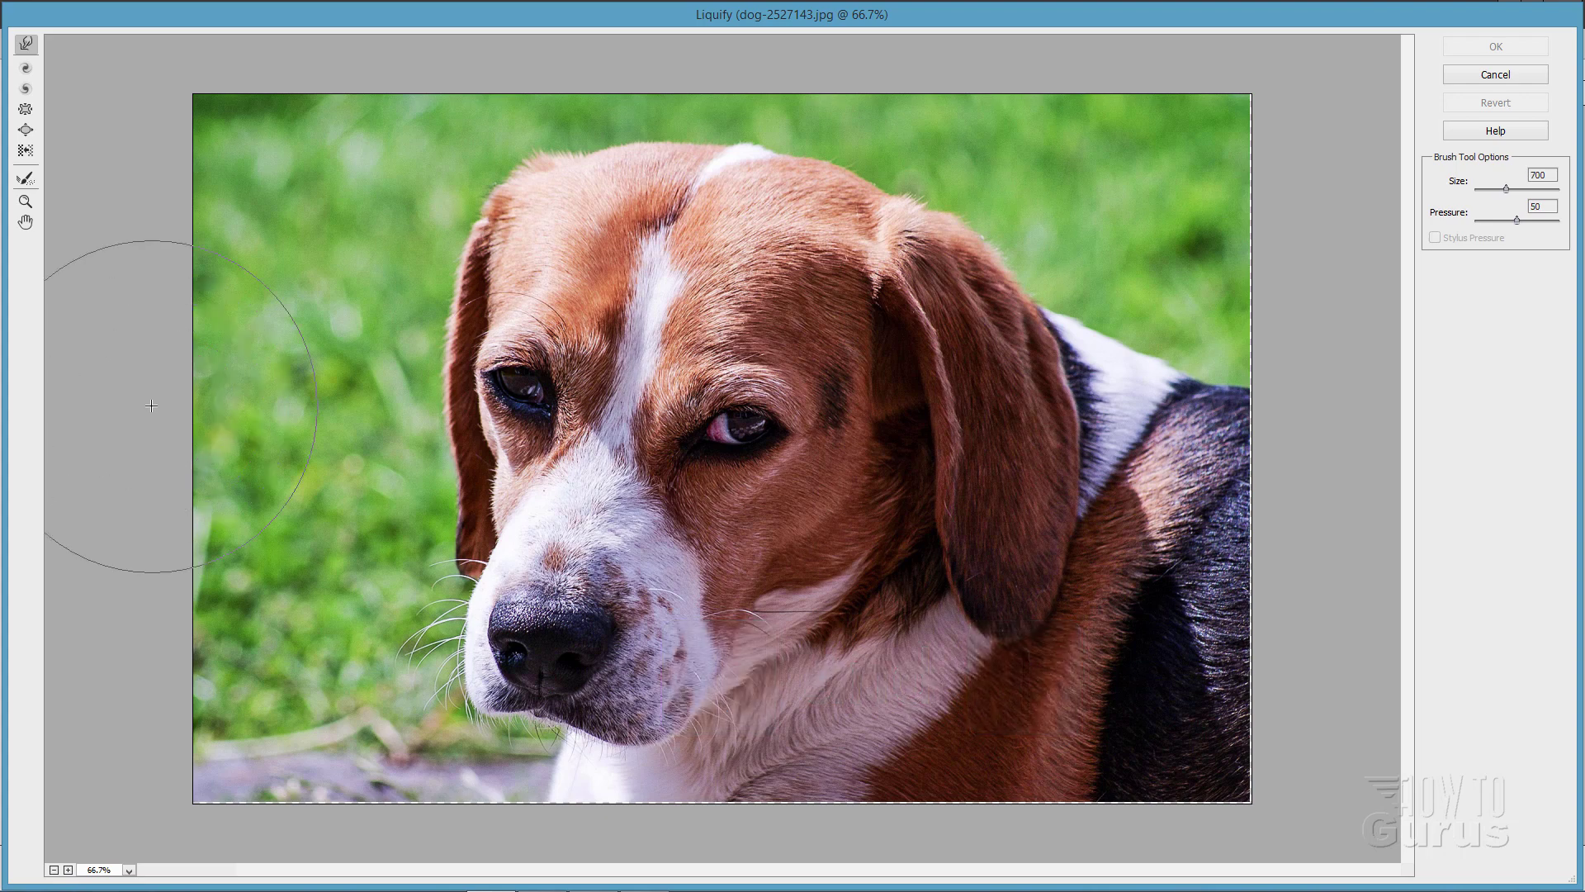
key("bracketleft")
key("bracketleft")
key("bracketleft")
key("bracketleft")
key("bracketleft")
left_click_drag(270, 319, 594, 318)
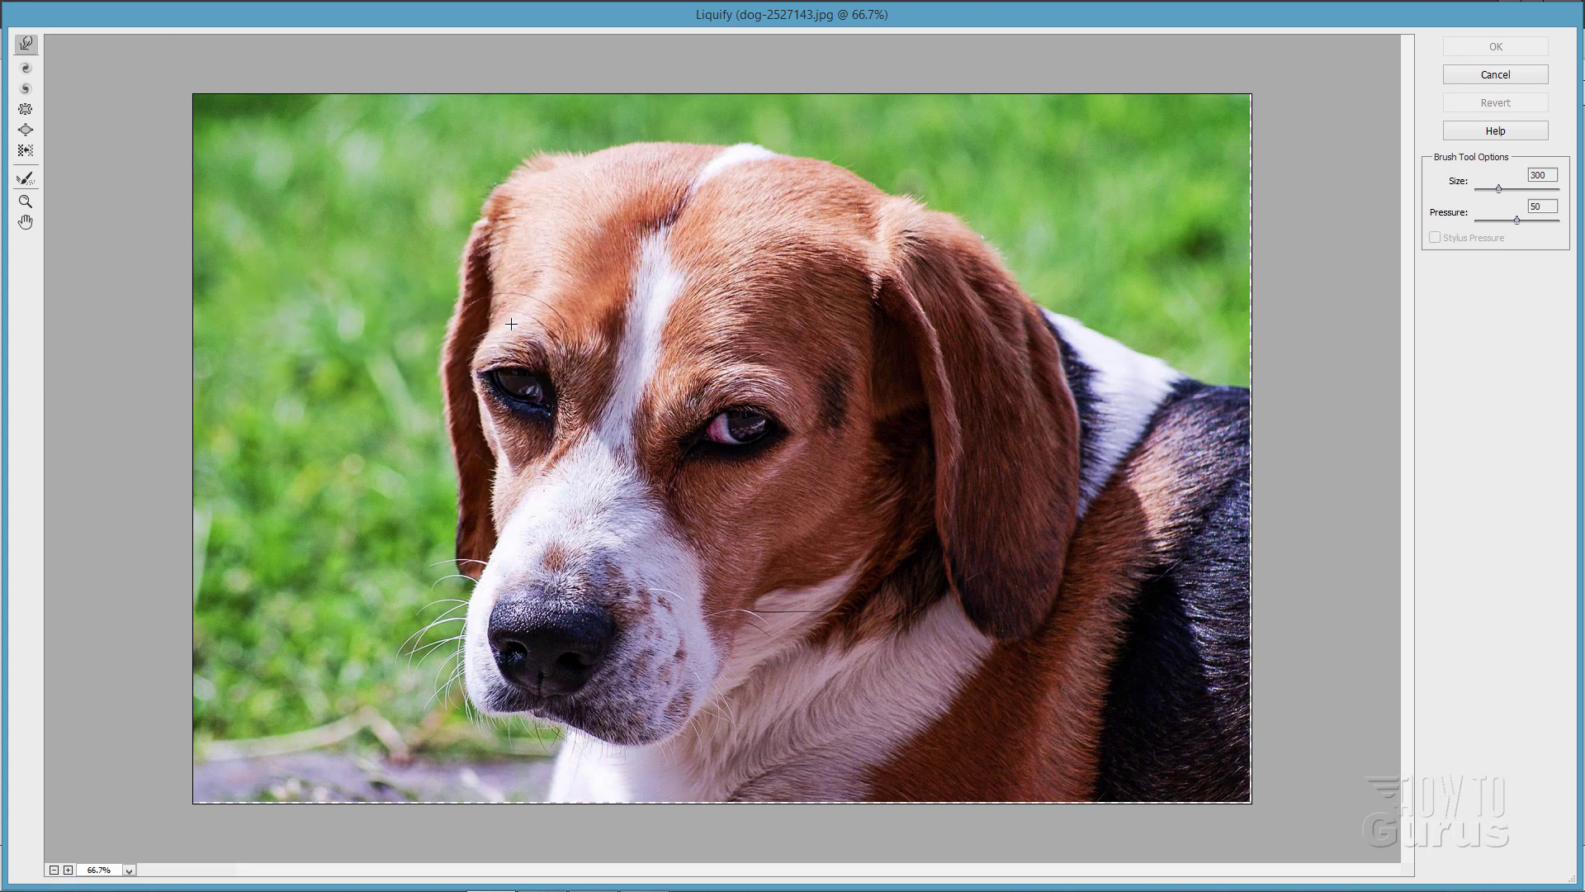
mouse_move(371, 330)
left_mouse_down()
mouse_move(933, 336)
mouse_move(950, 351)
mouse_move(173, 326)
left_mouse_up()
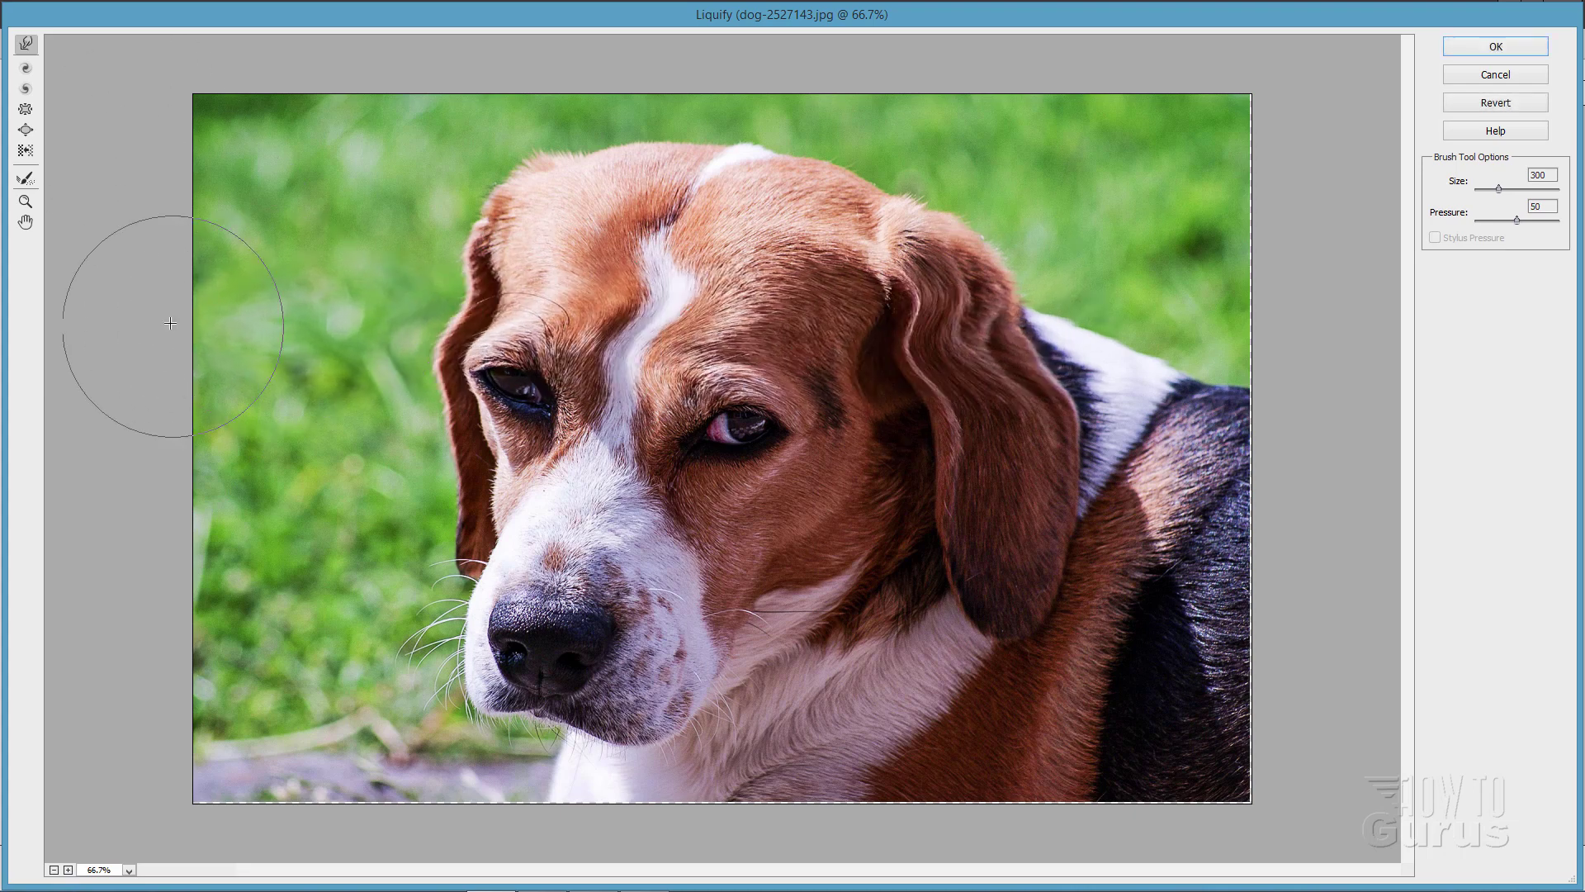
mouse_move(593, 254)
left_mouse_down()
mouse_move(1008, 282)
mouse_move(917, 243)
mouse_move(678, 500)
mouse_move(696, 282)
mouse_move(550, 365)
mouse_move(380, 346)
mouse_move(459, 464)
mouse_move(428, 483)
mouse_move(646, 307)
mouse_move(617, 406)
mouse_move(852, 311)
mouse_move(834, 438)
left_mouse_up()
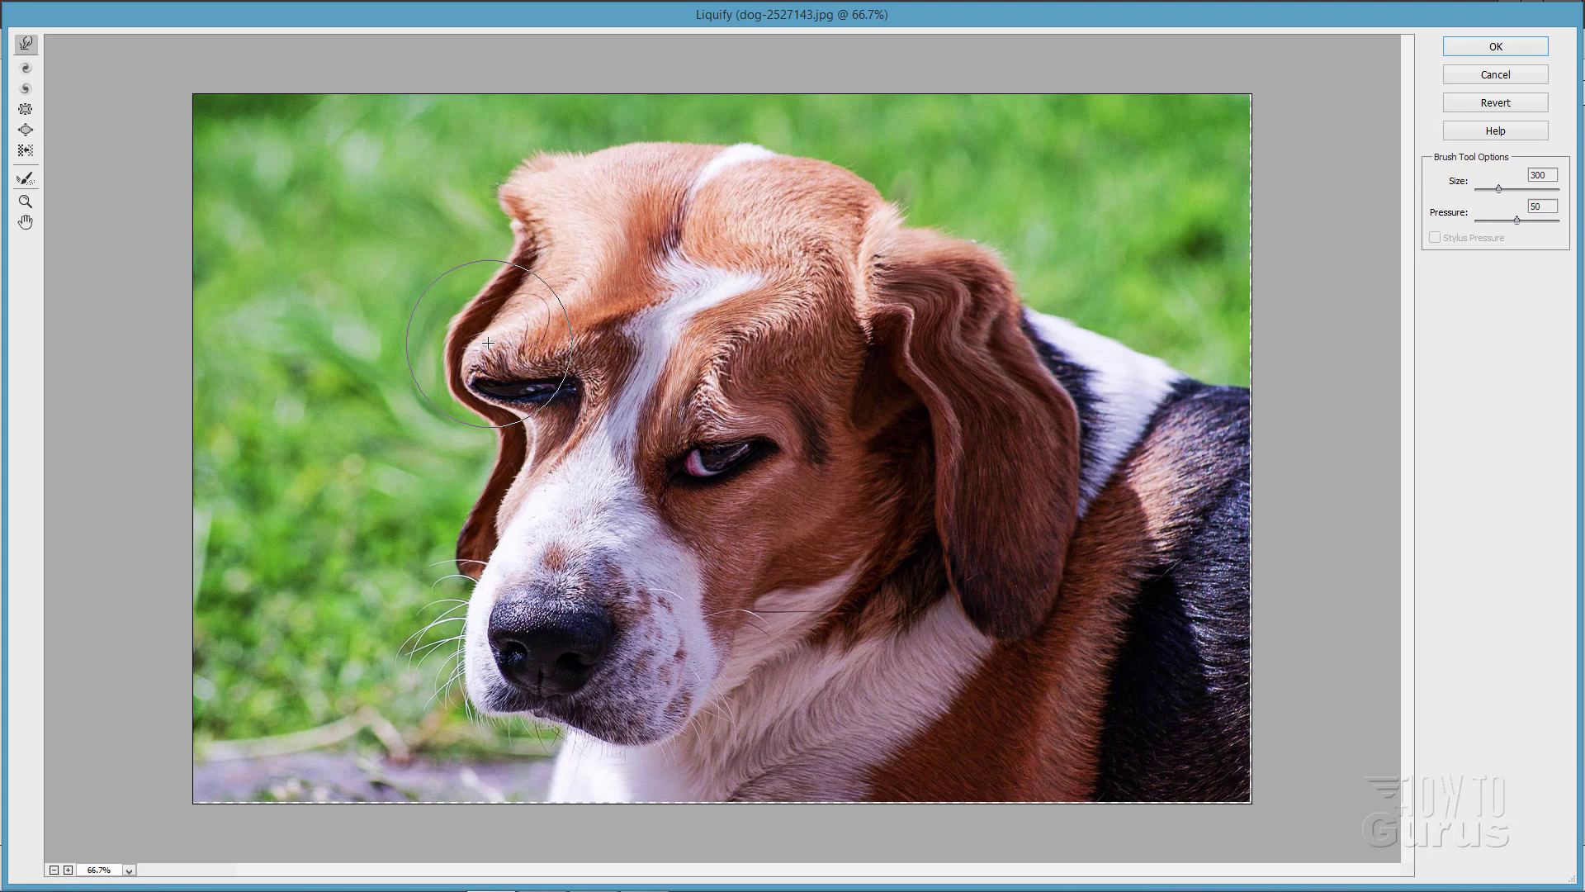
- Paint with the Reconstruct tool at size 305 to partially restore the warped eye and brow
left_click(25, 180)
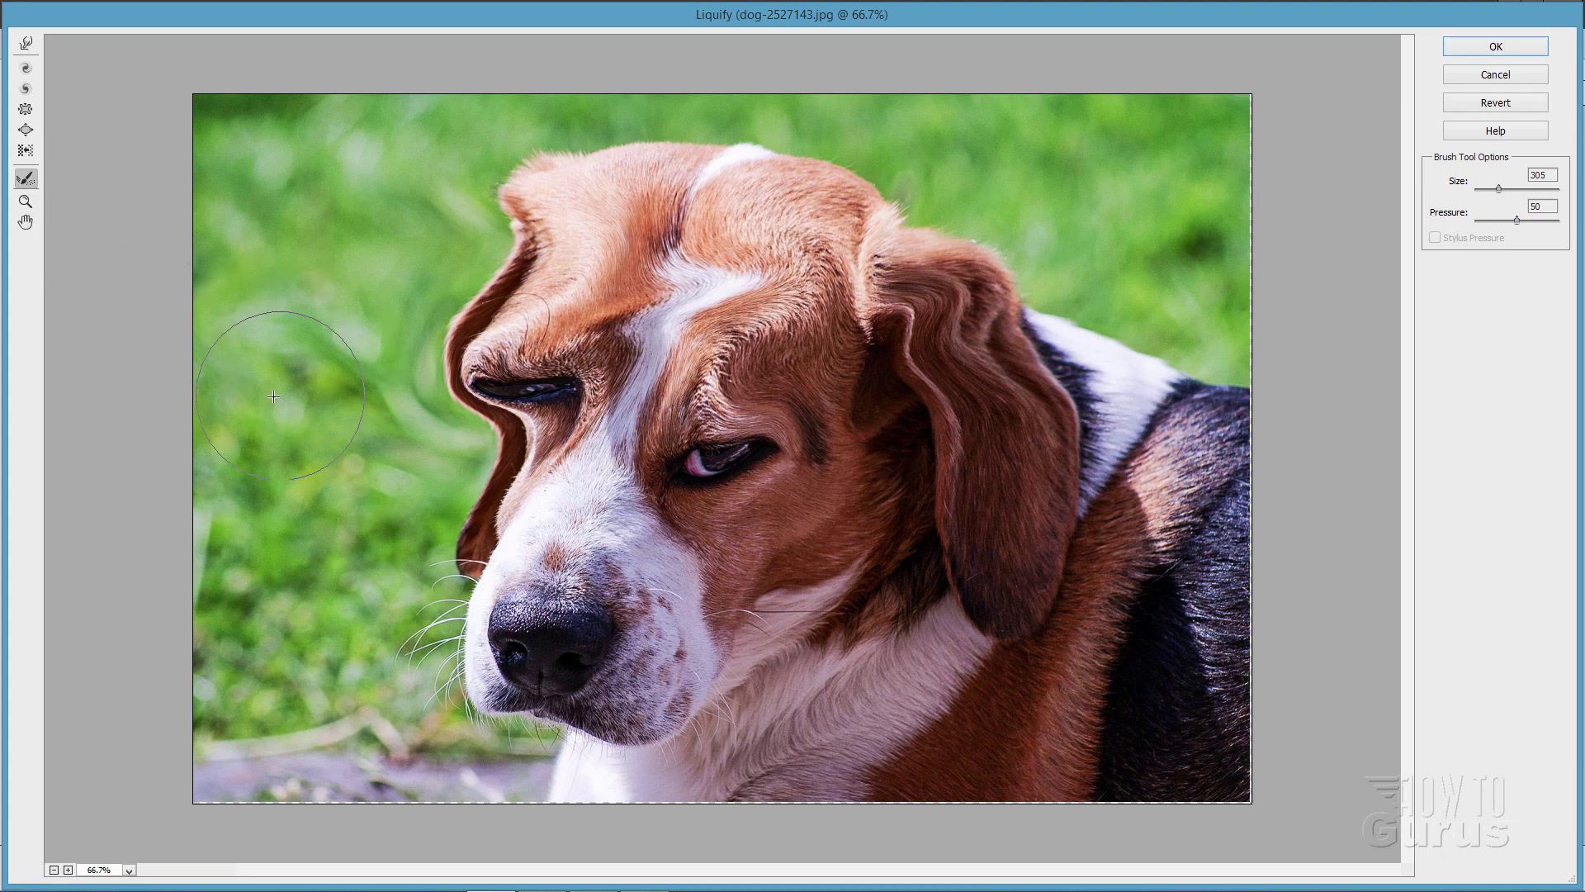
mouse_move(462, 380)
left_mouse_down()
mouse_move(545, 371)
mouse_move(656, 229)
mouse_move(529, 248)
mouse_move(578, 396)
mouse_move(652, 495)
mouse_move(679, 390)
mouse_move(826, 346)
mouse_move(933, 247)
mouse_move(958, 438)
mouse_move(1032, 366)
mouse_move(1056, 413)
left_mouse_up()
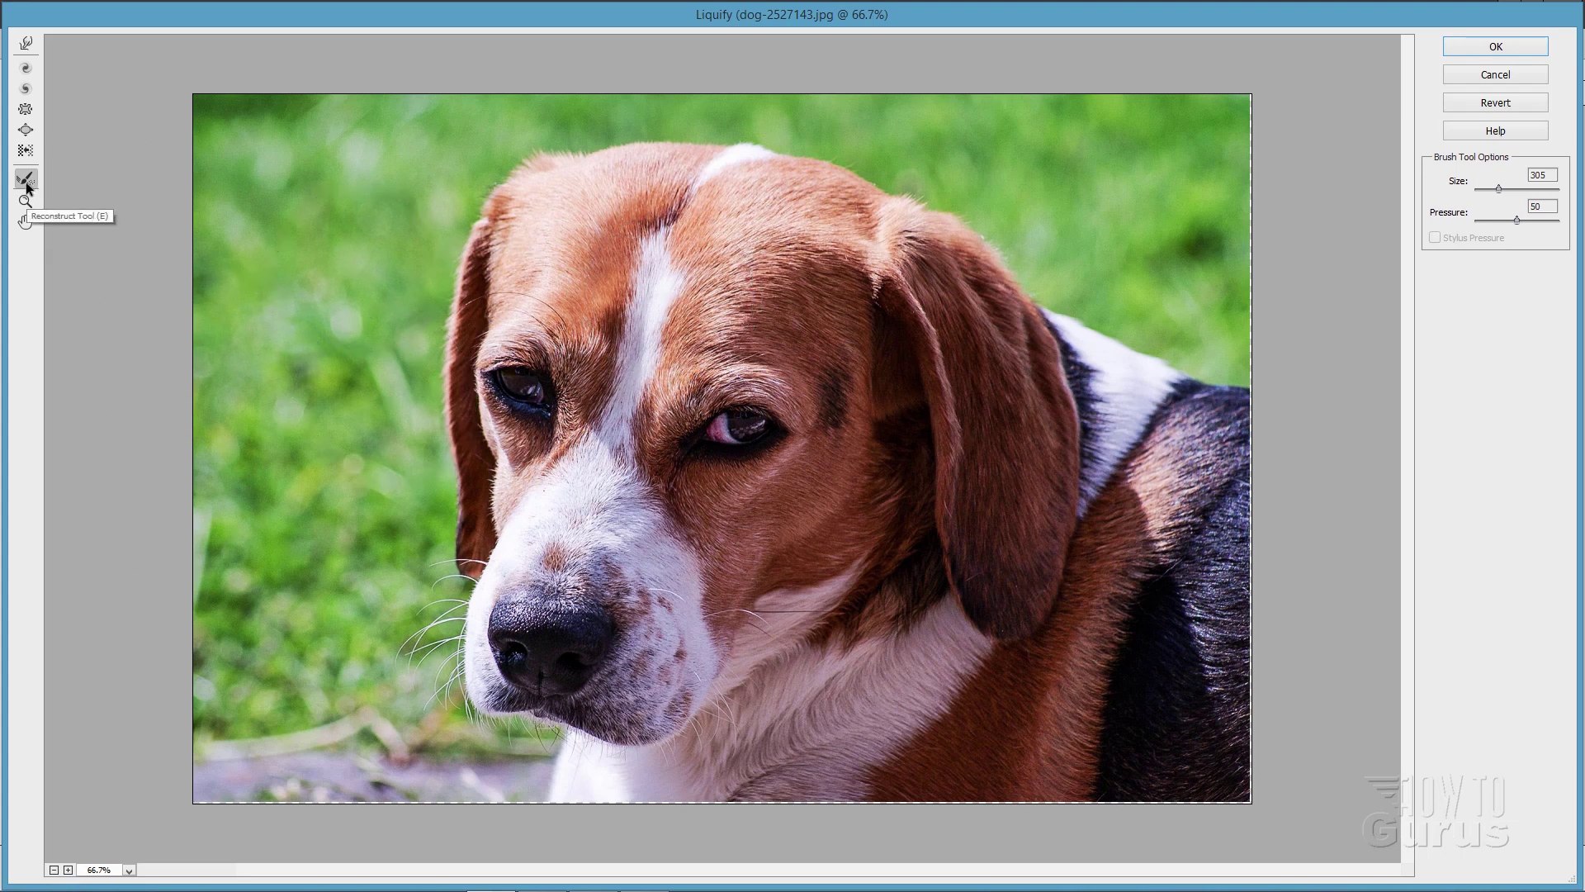
left_click(27, 69)
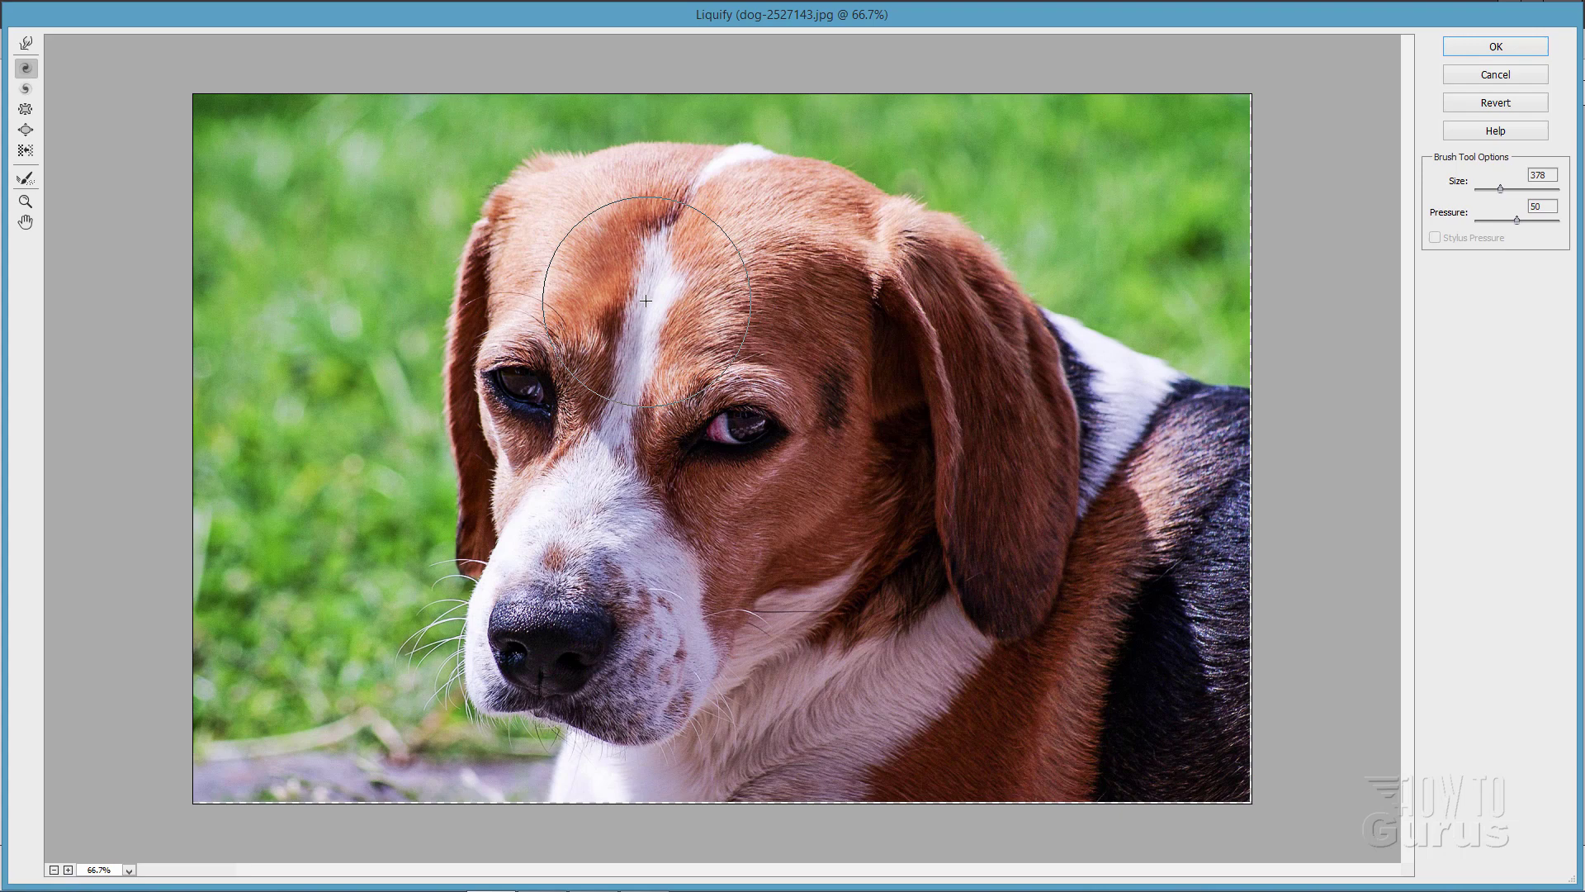
mouse_move(646, 301)
left_mouse_down()
mouse_move(633, 309)
mouse_move(658, 311)
left_mouse_up()
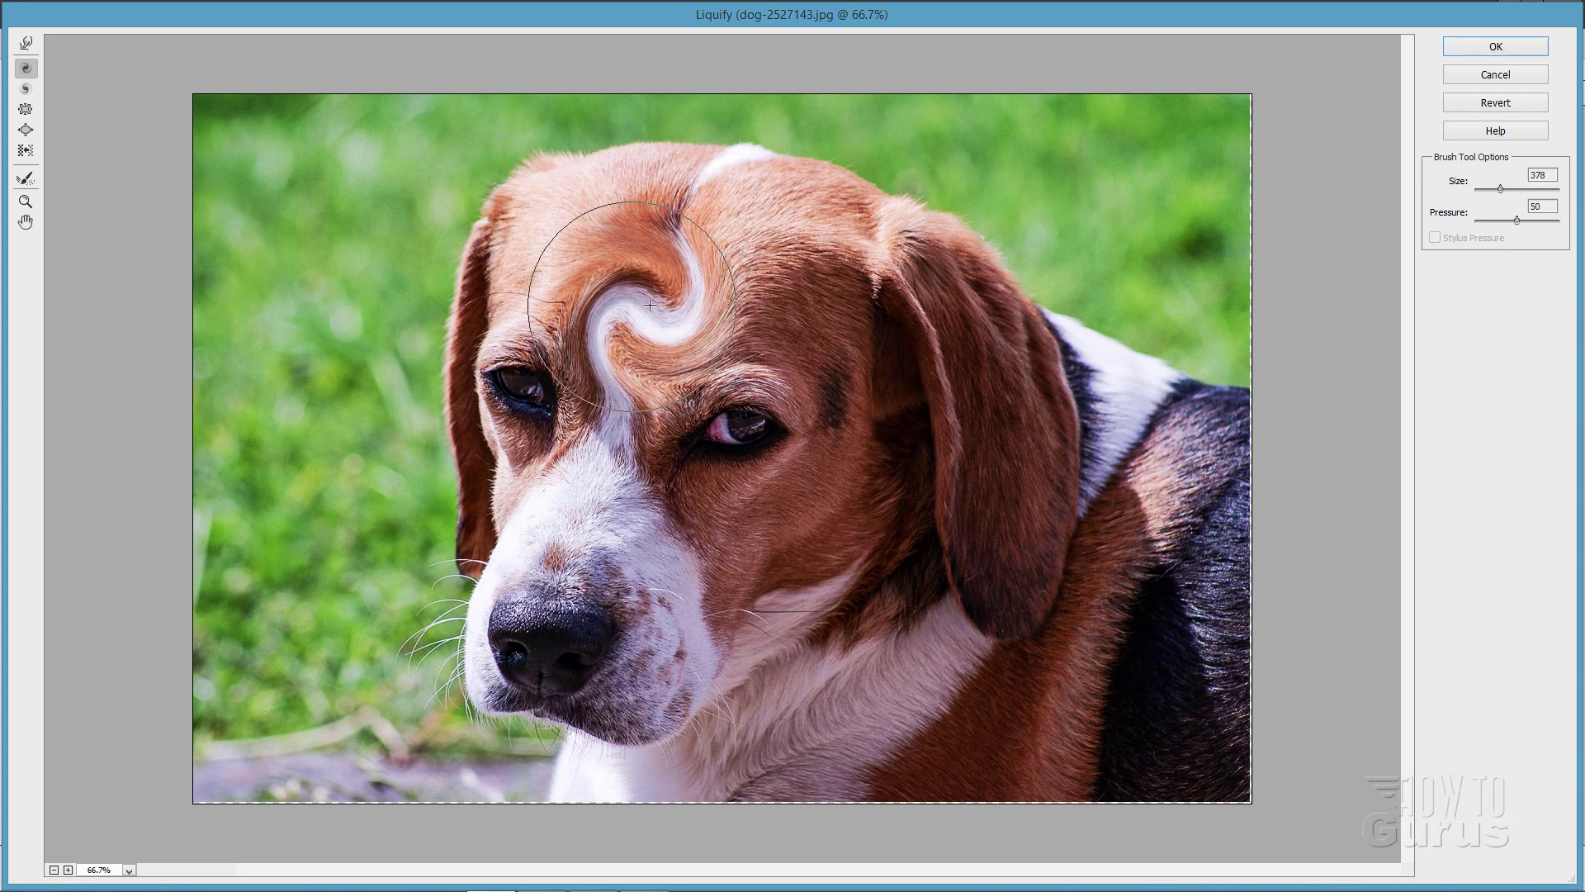
left_click(1493, 103)
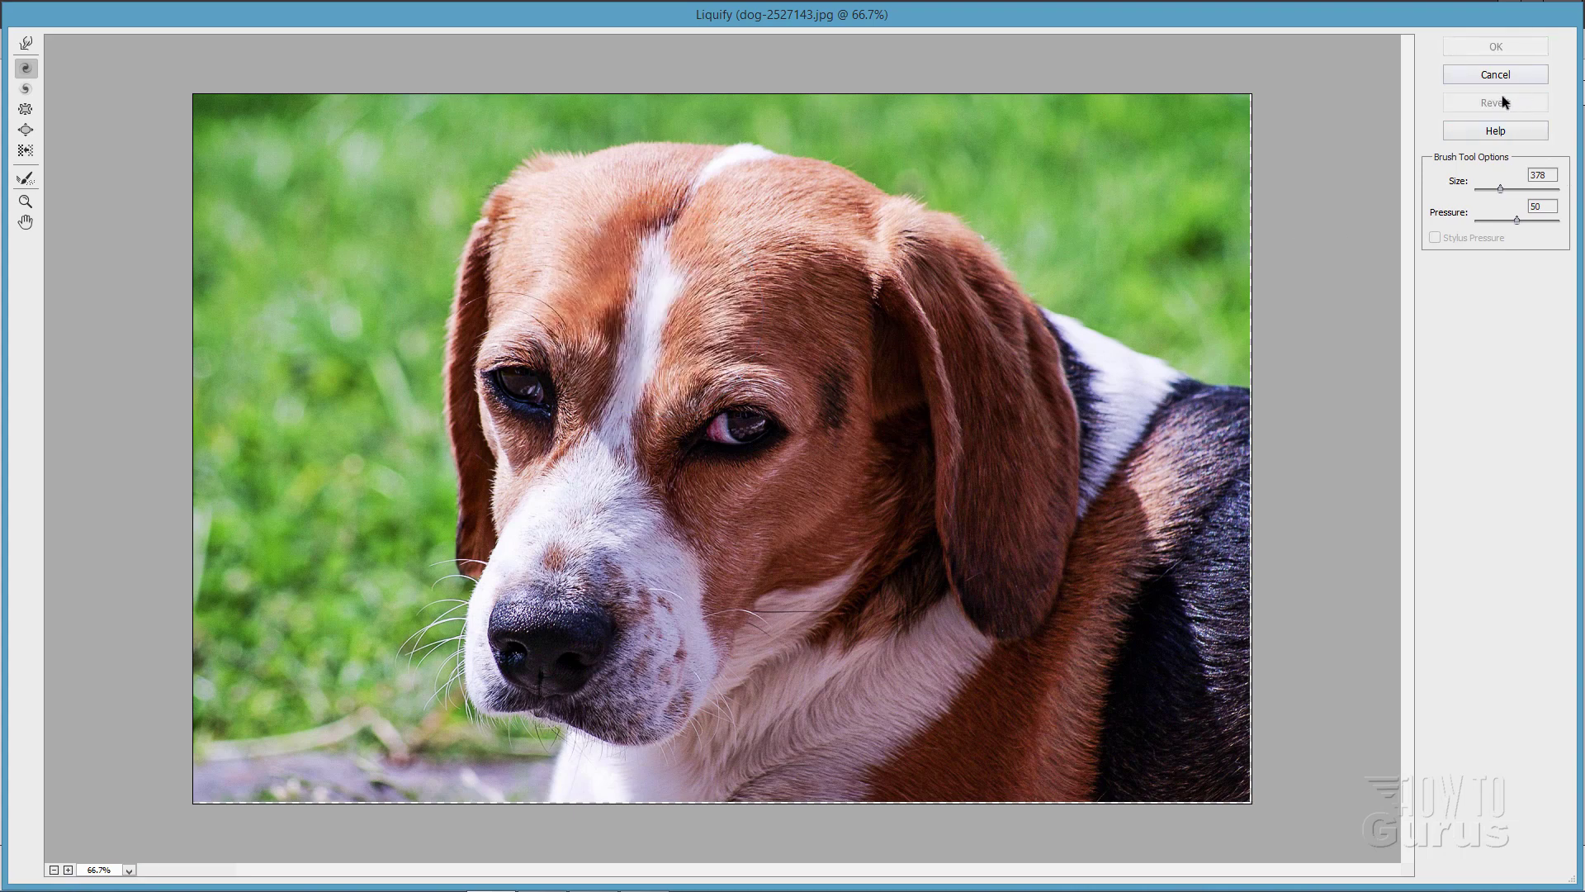
left_click(26, 89)
left_click_drag(627, 363, 677, 328)
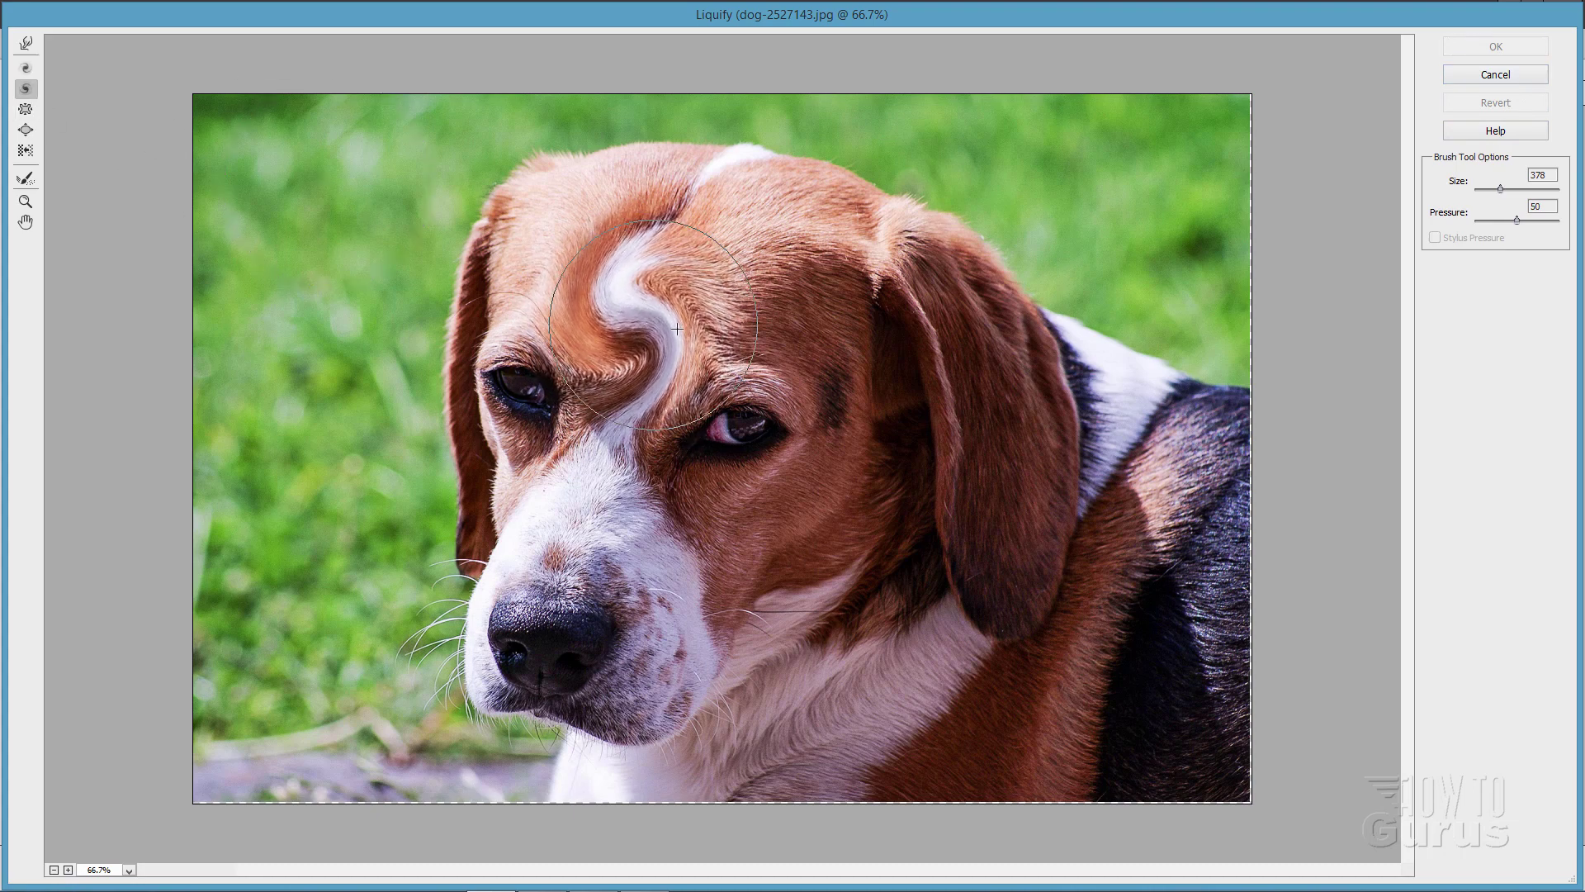
left_click(1476, 102)
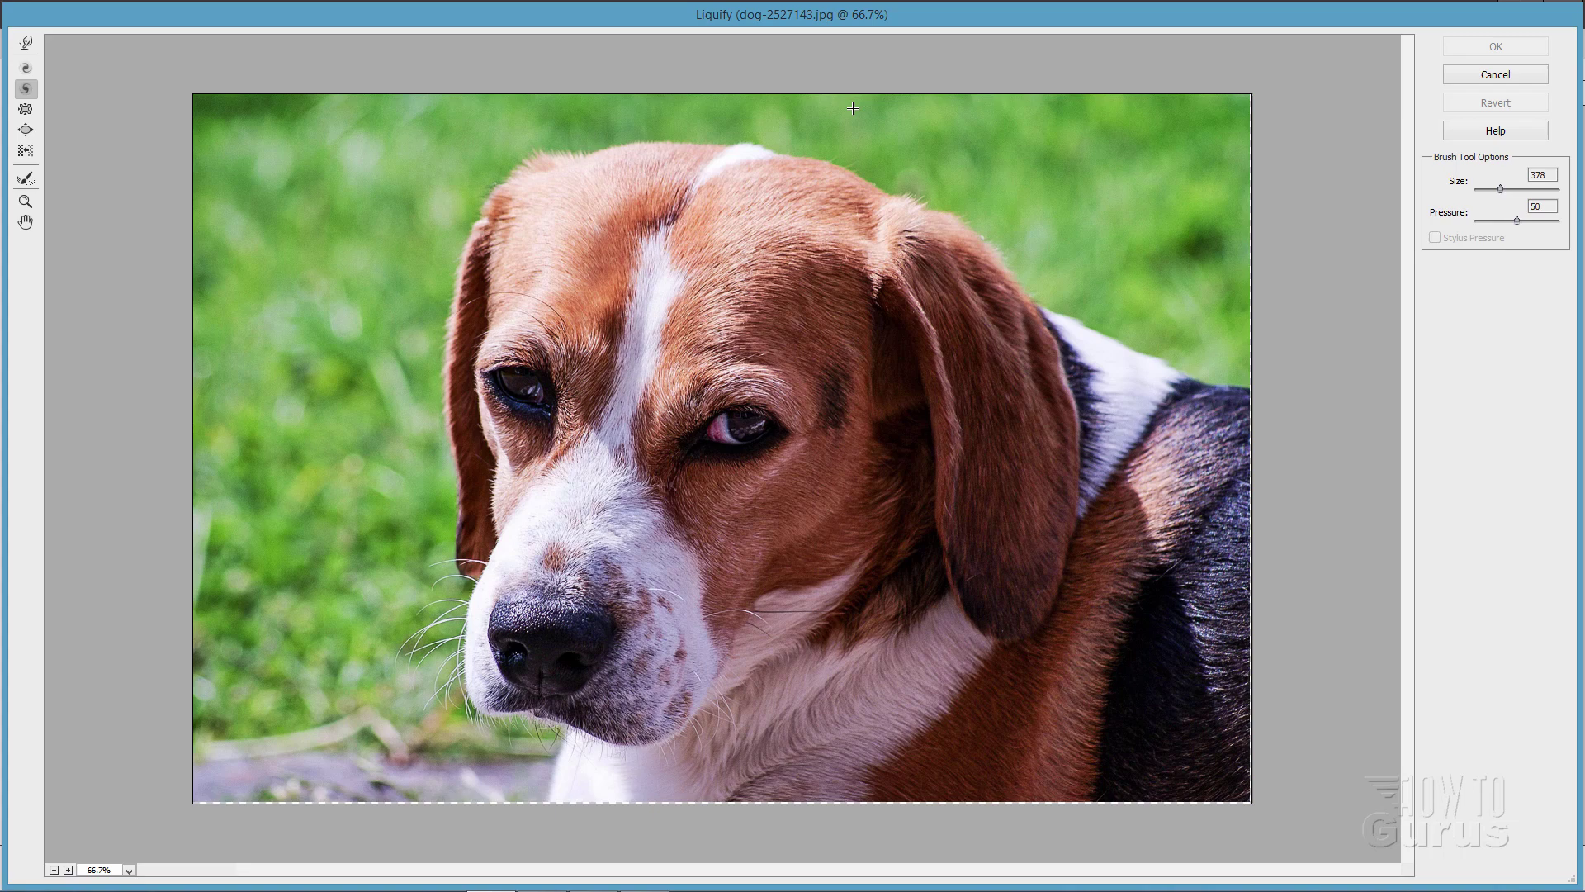
left_click(24, 111)
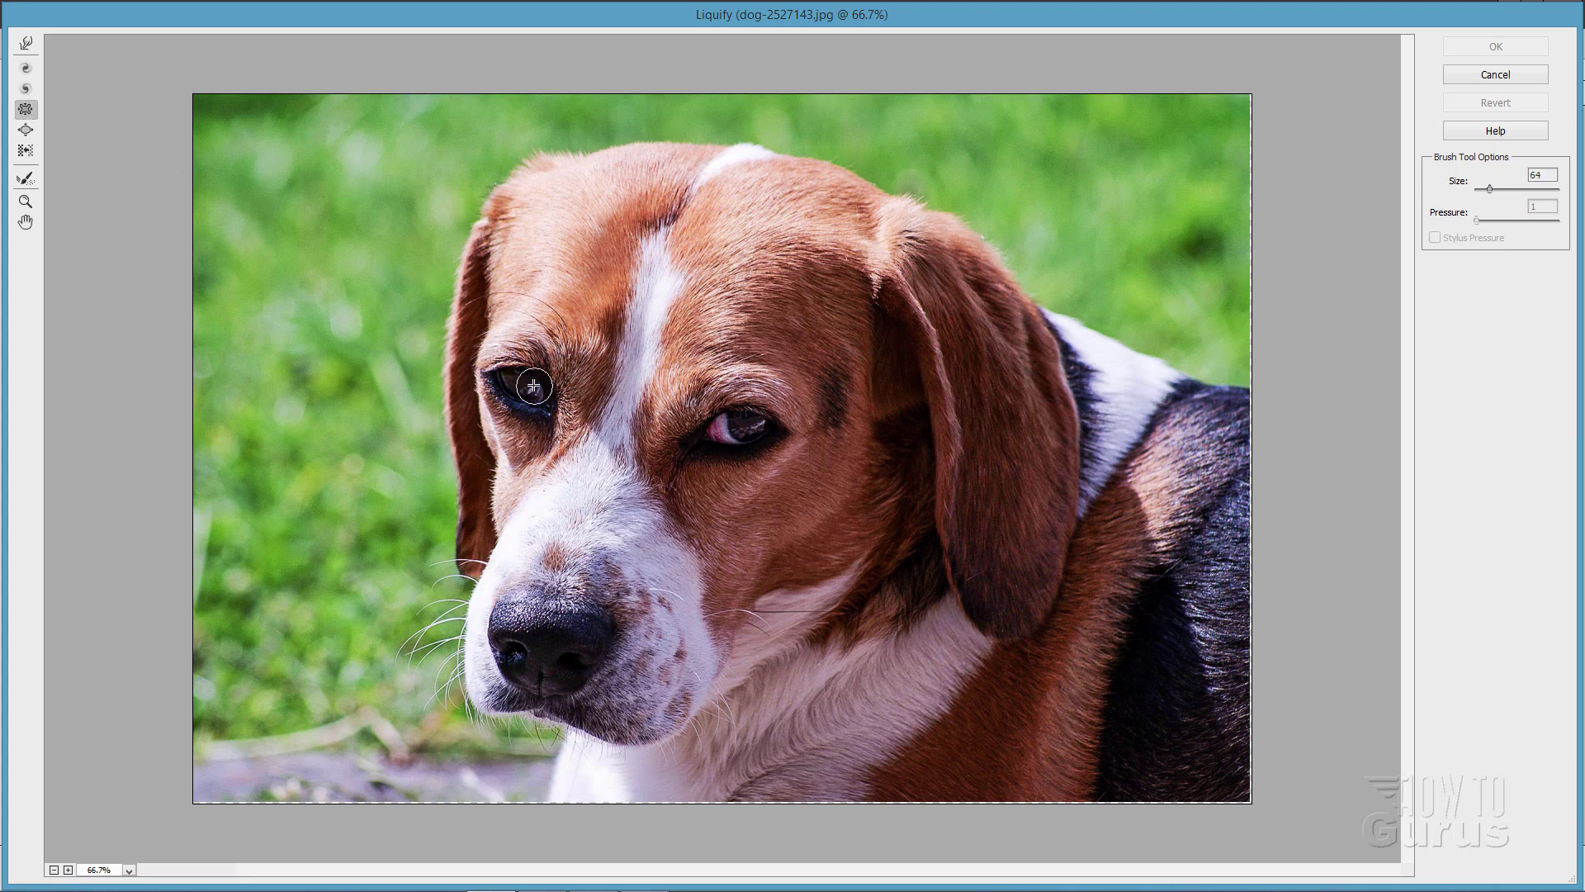
key("bracketright")
key("bracketright")
key("bracketright")
key("bracketright")
key("bracketright")
key("bracketright")
key("bracketright")
key("bracketright")
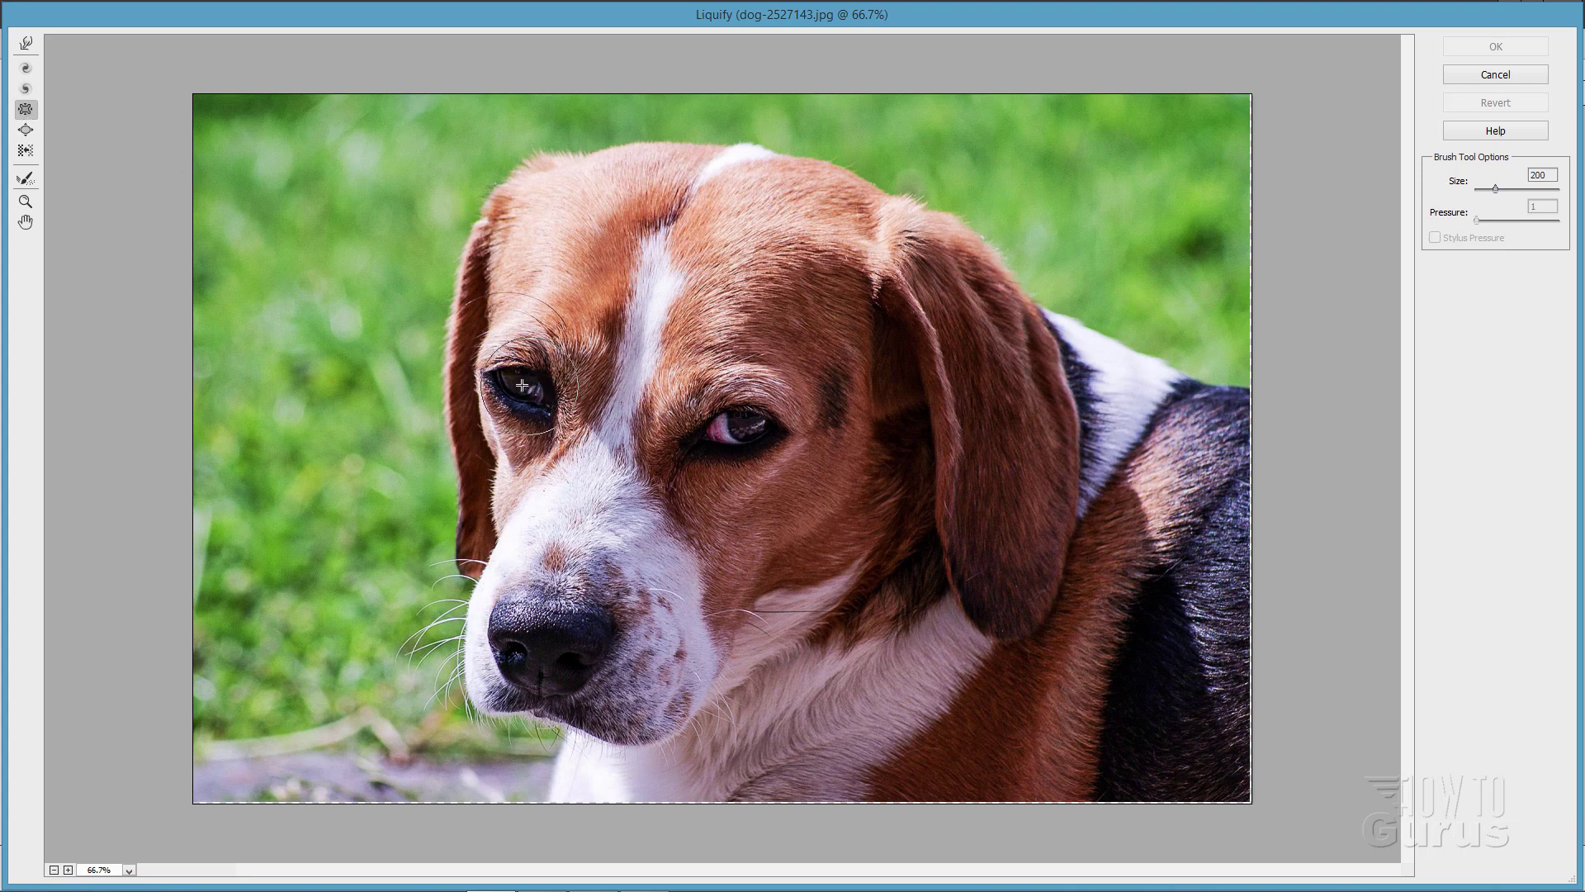
key("bracketright")
key("bracketright")
key("bracketright")
key("bracketright")
left_click_drag(519, 388, 518, 388)
key("bracketright")
key("bracketright")
key("bracketright")
key("bracketright")
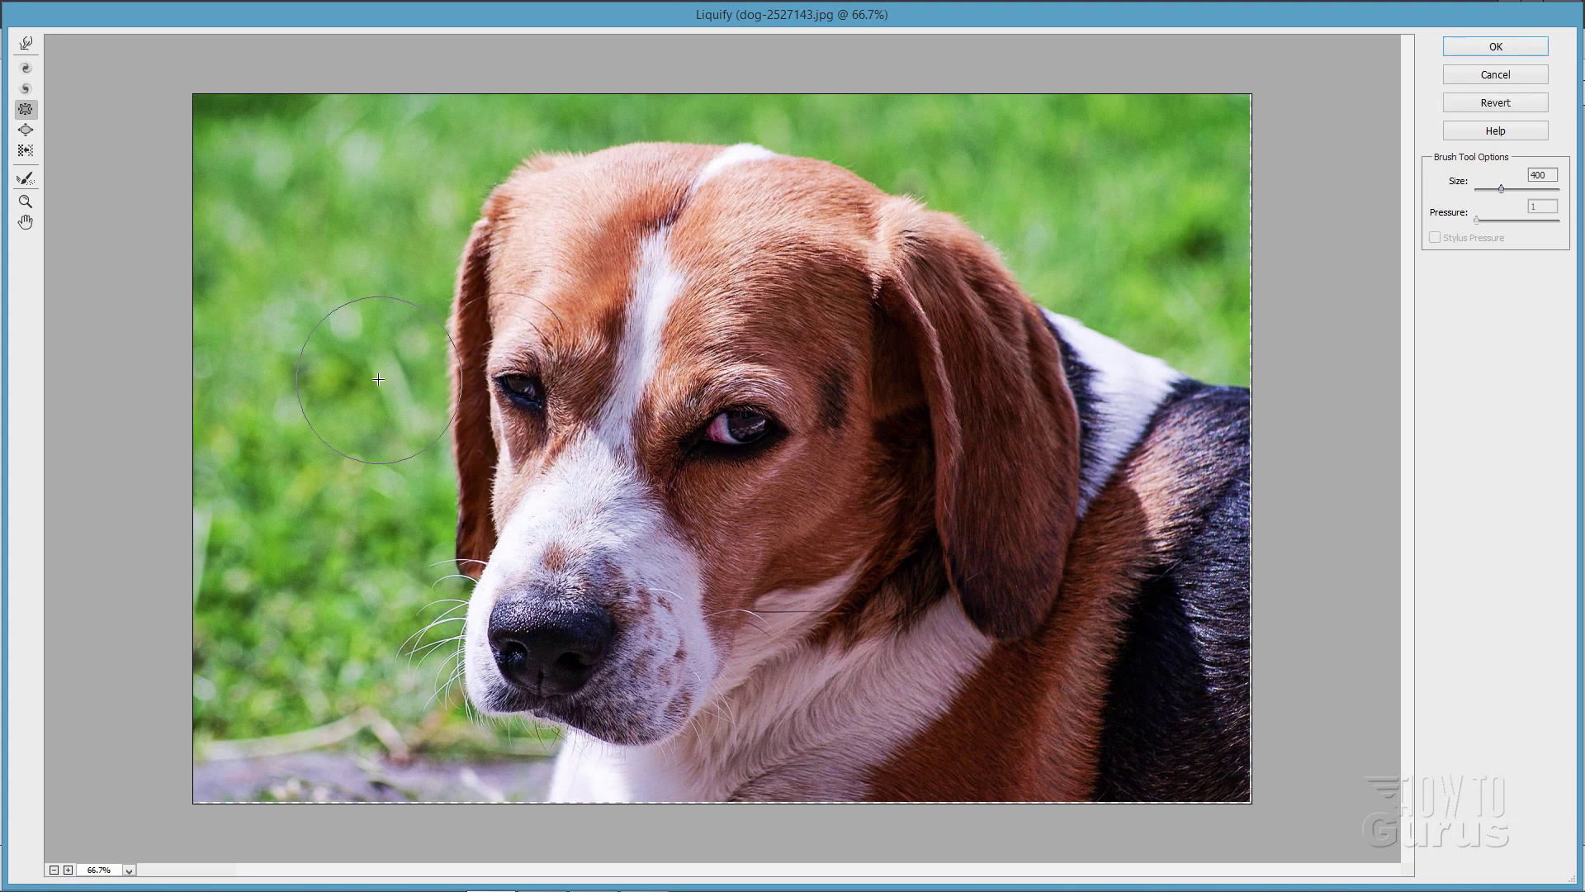
left_click(1474, 102)
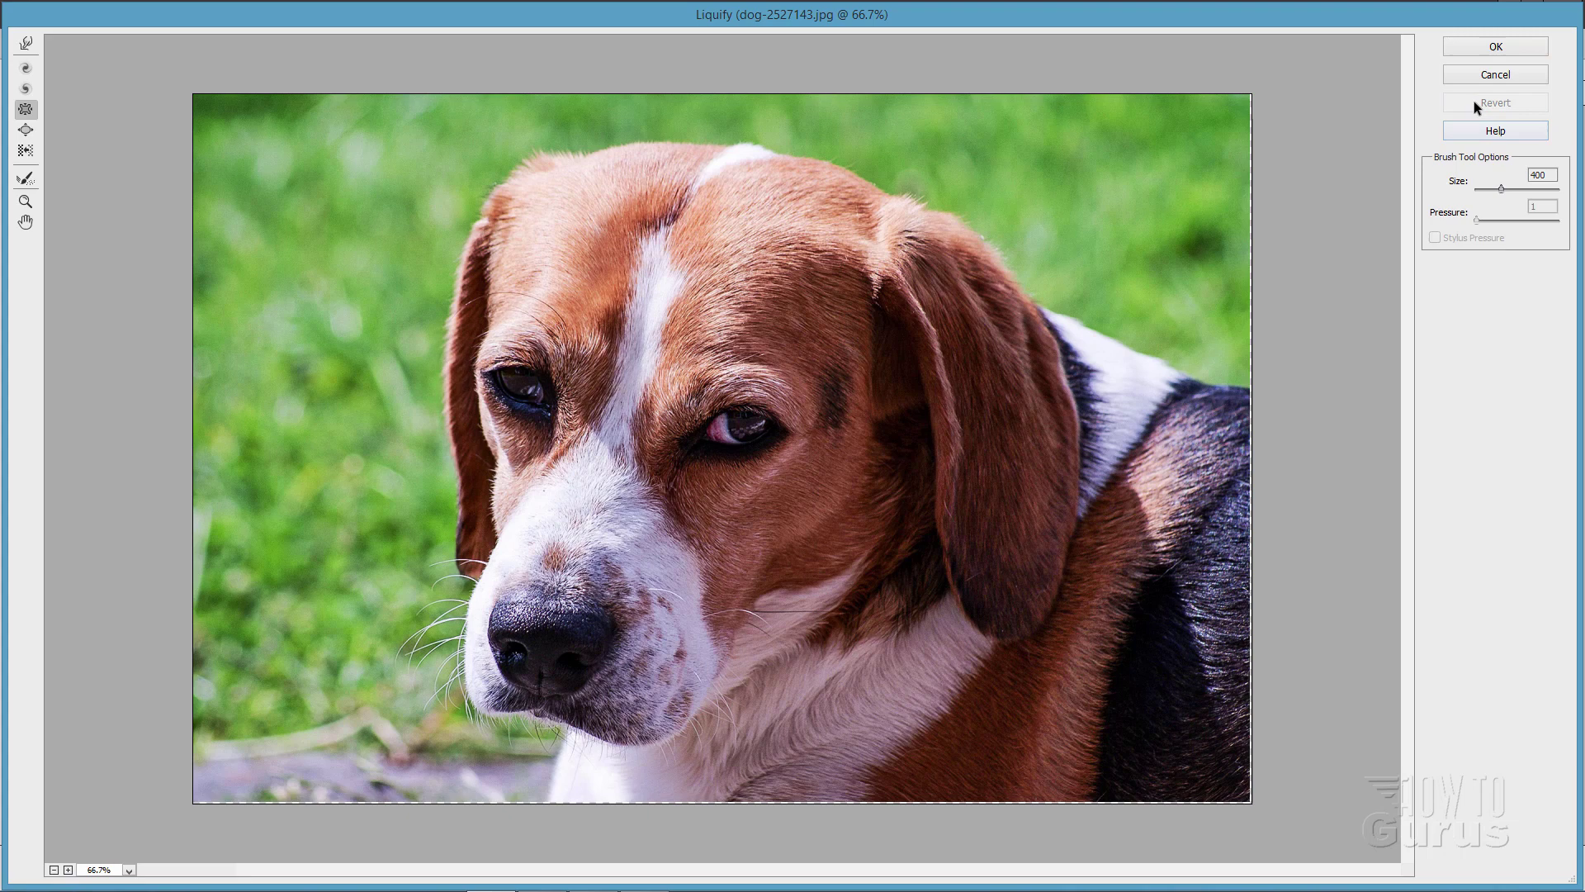
left_click(26, 129)
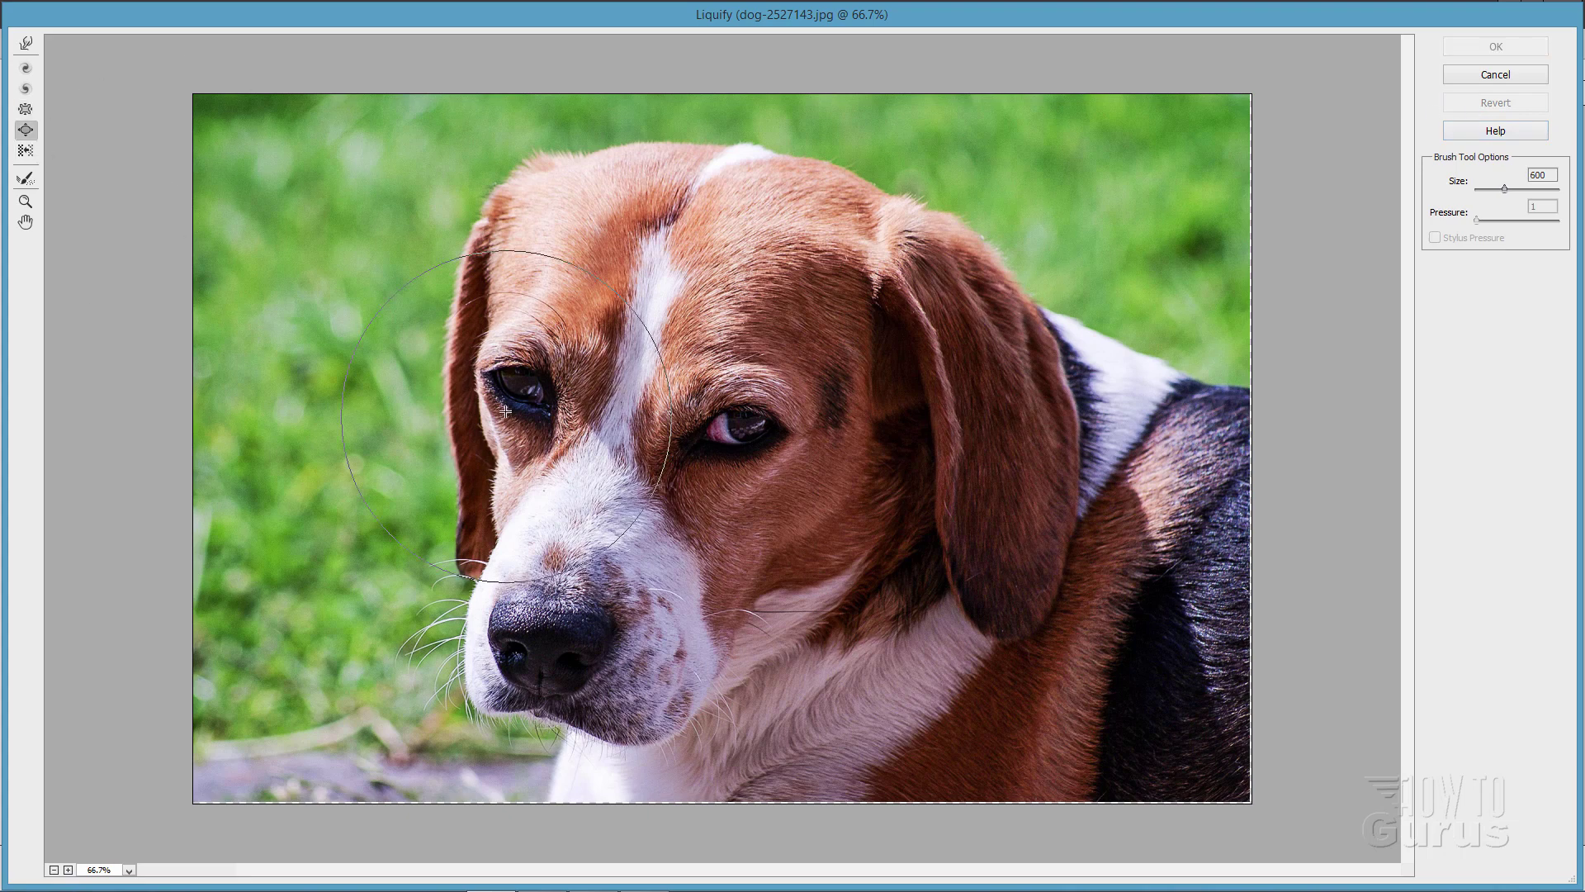
left_click_drag(524, 387, 525, 387)
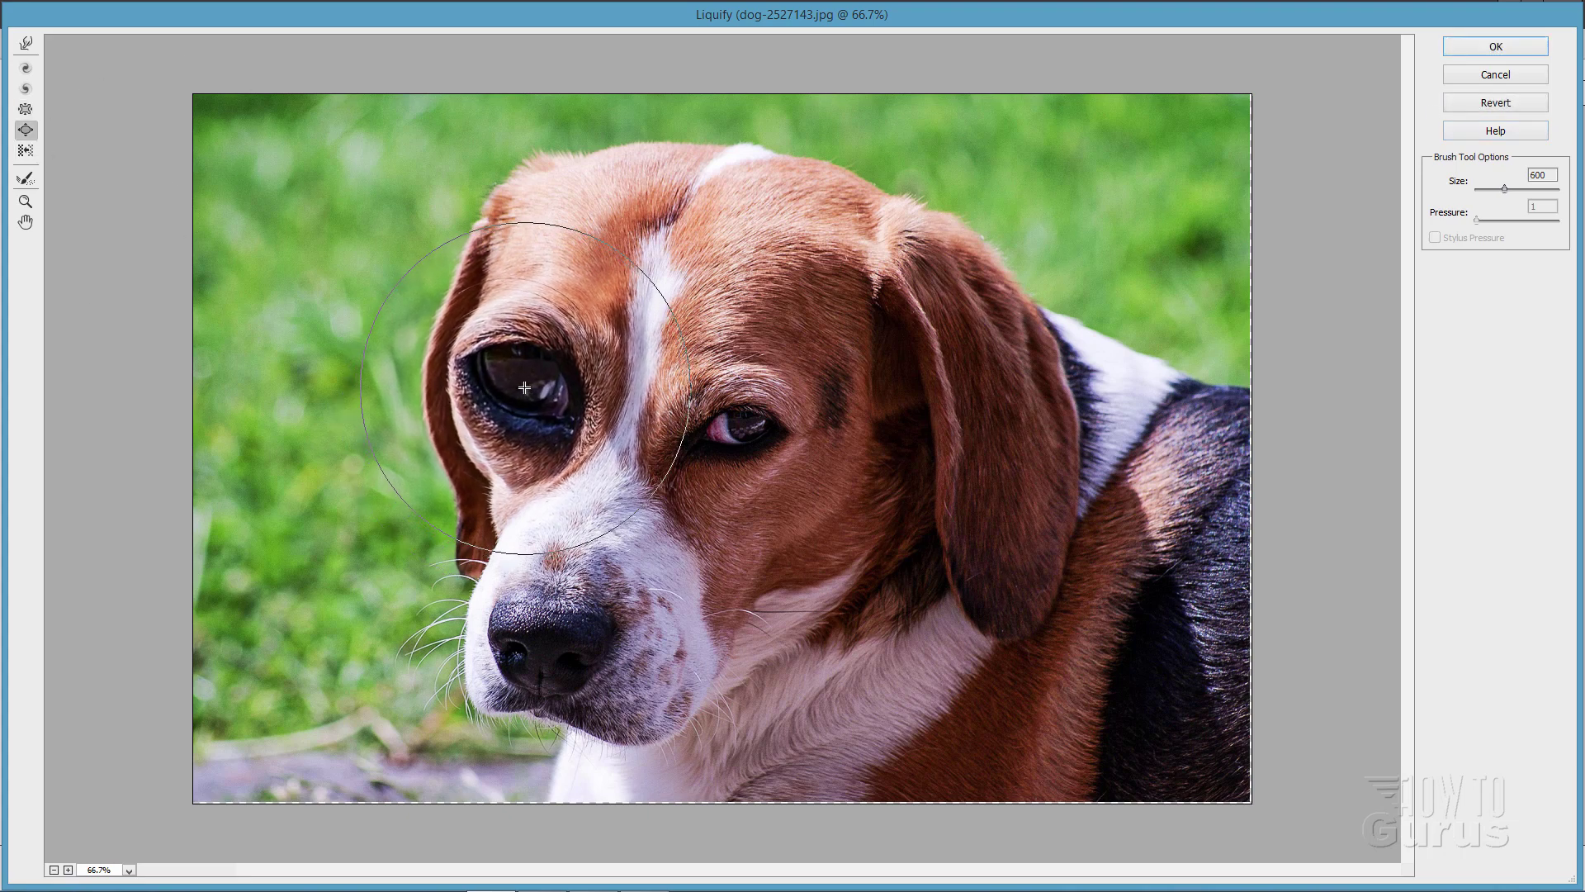
left_click(1483, 103)
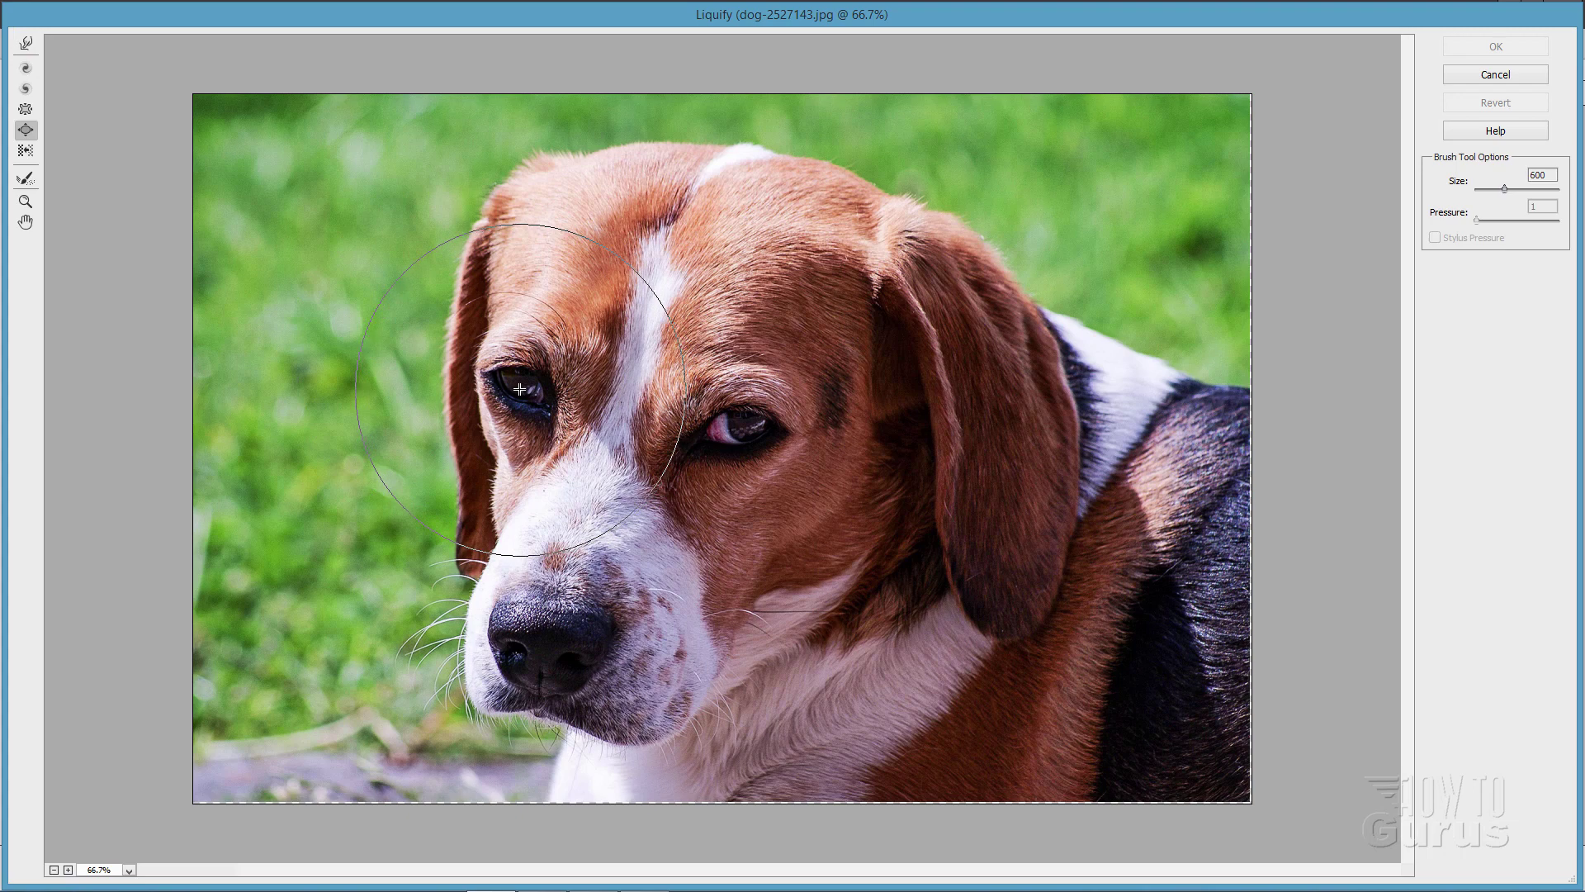
- Test-bloat the left eye, revert, drop the brush size to 250, bloat again and revert
left_click_drag(520, 387, 520, 385)
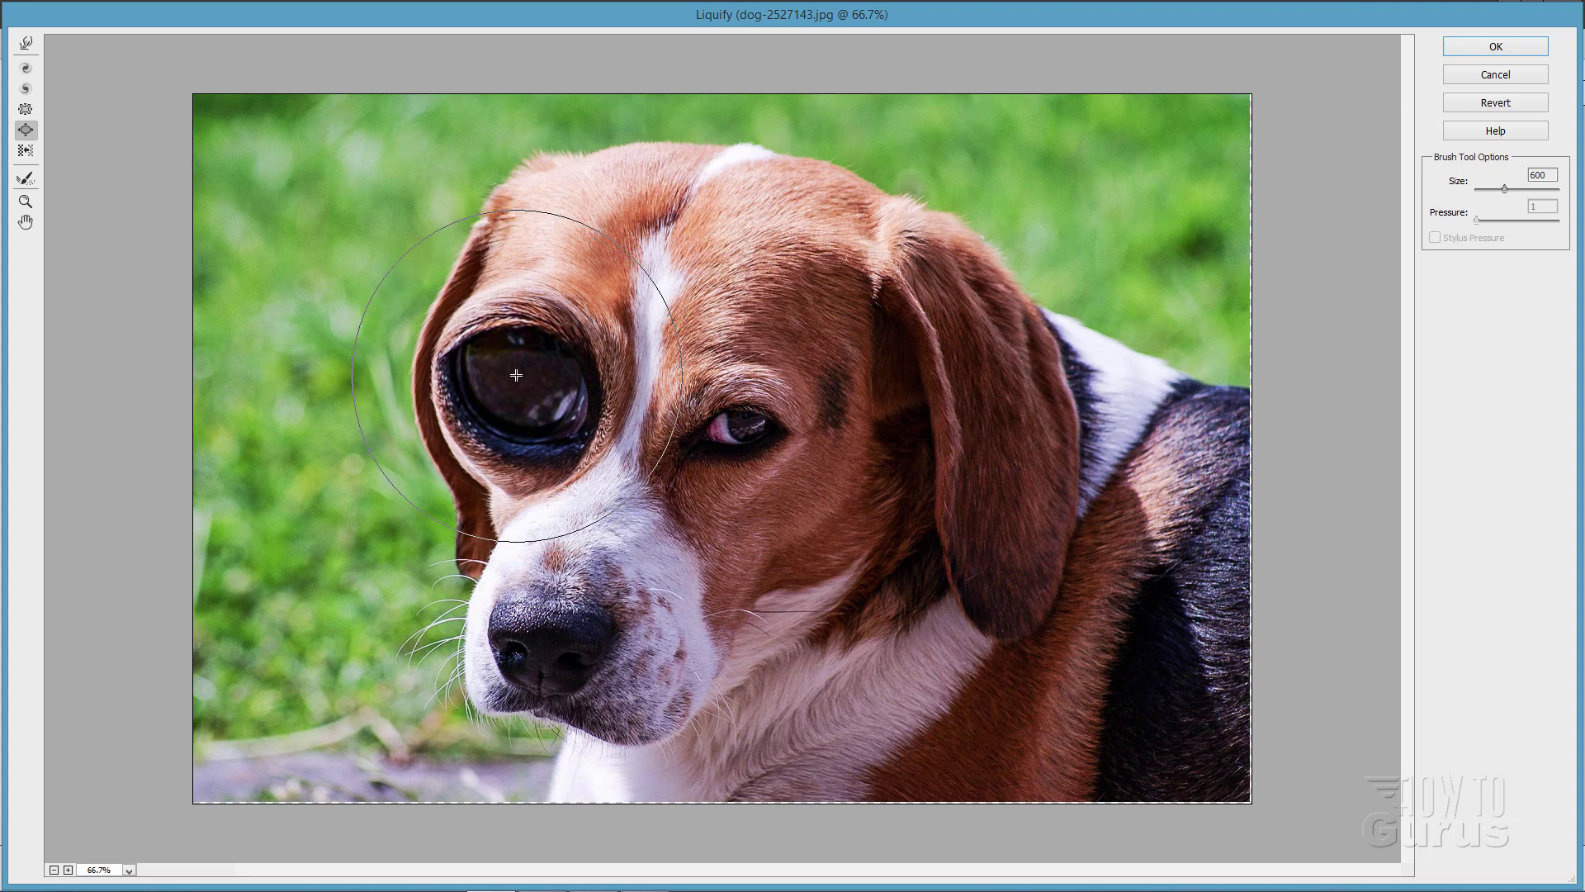
left_click(1514, 101)
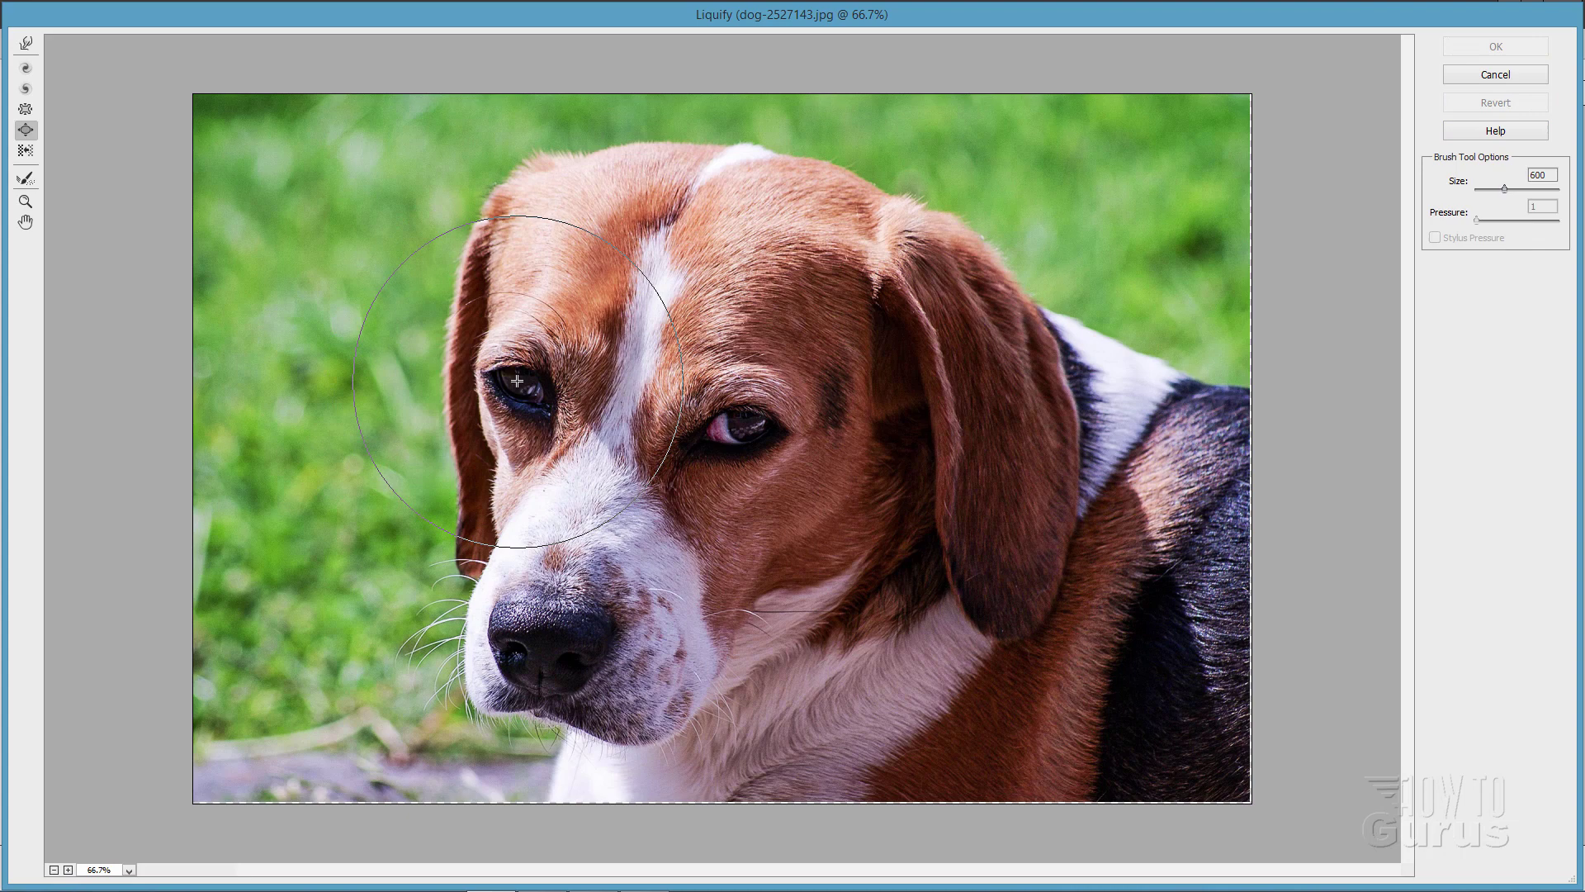
key("bracketleft")
key("bracketleft")
key("bracketleft")
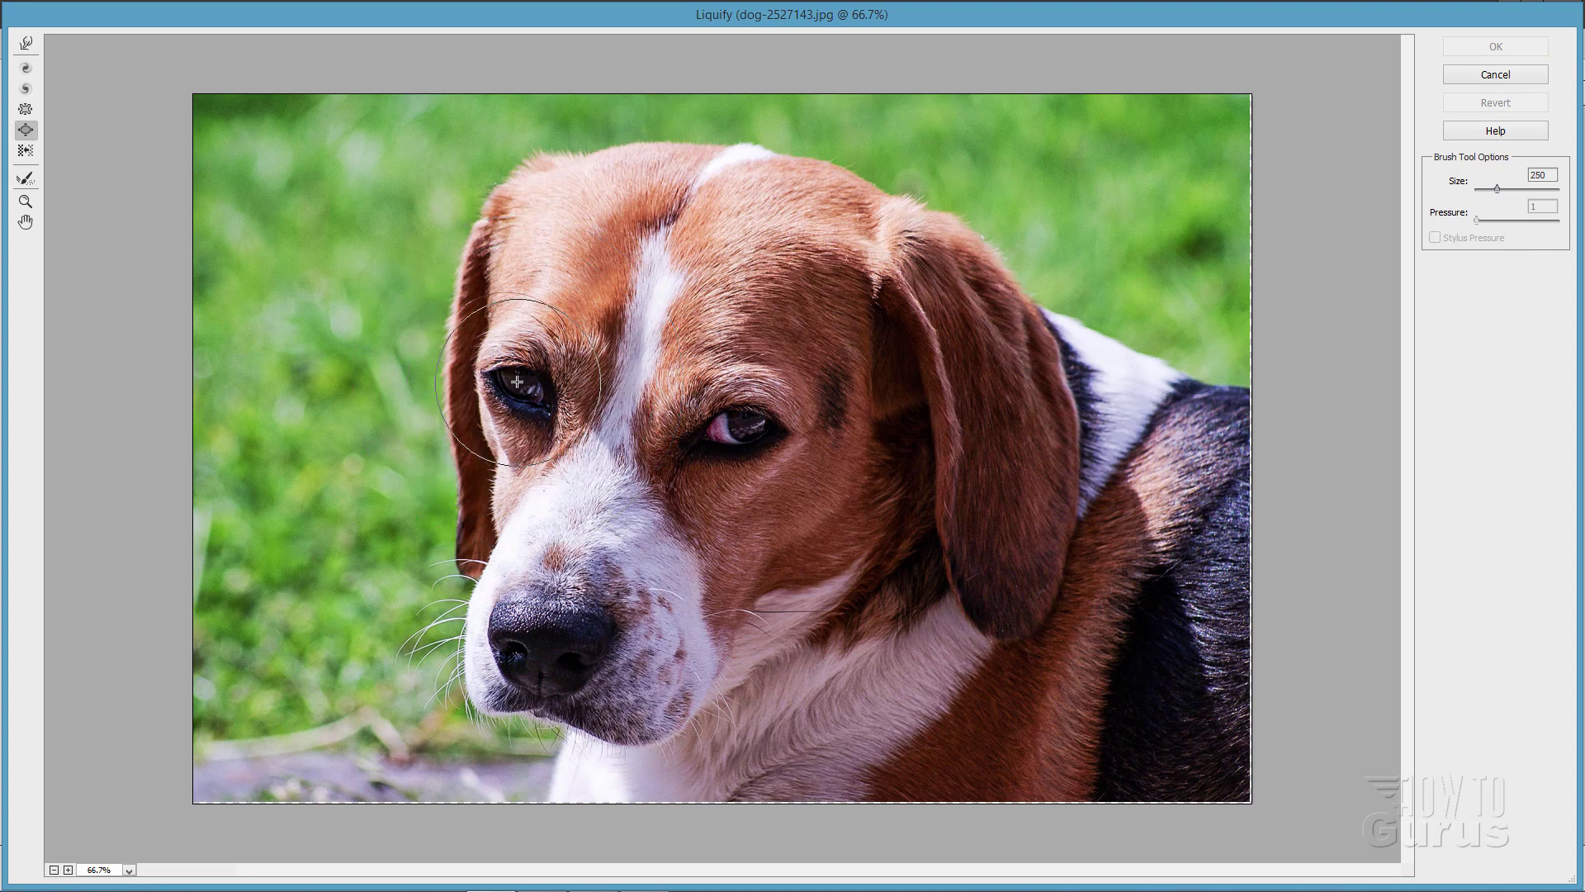
left_click_drag(520, 384, 520, 384)
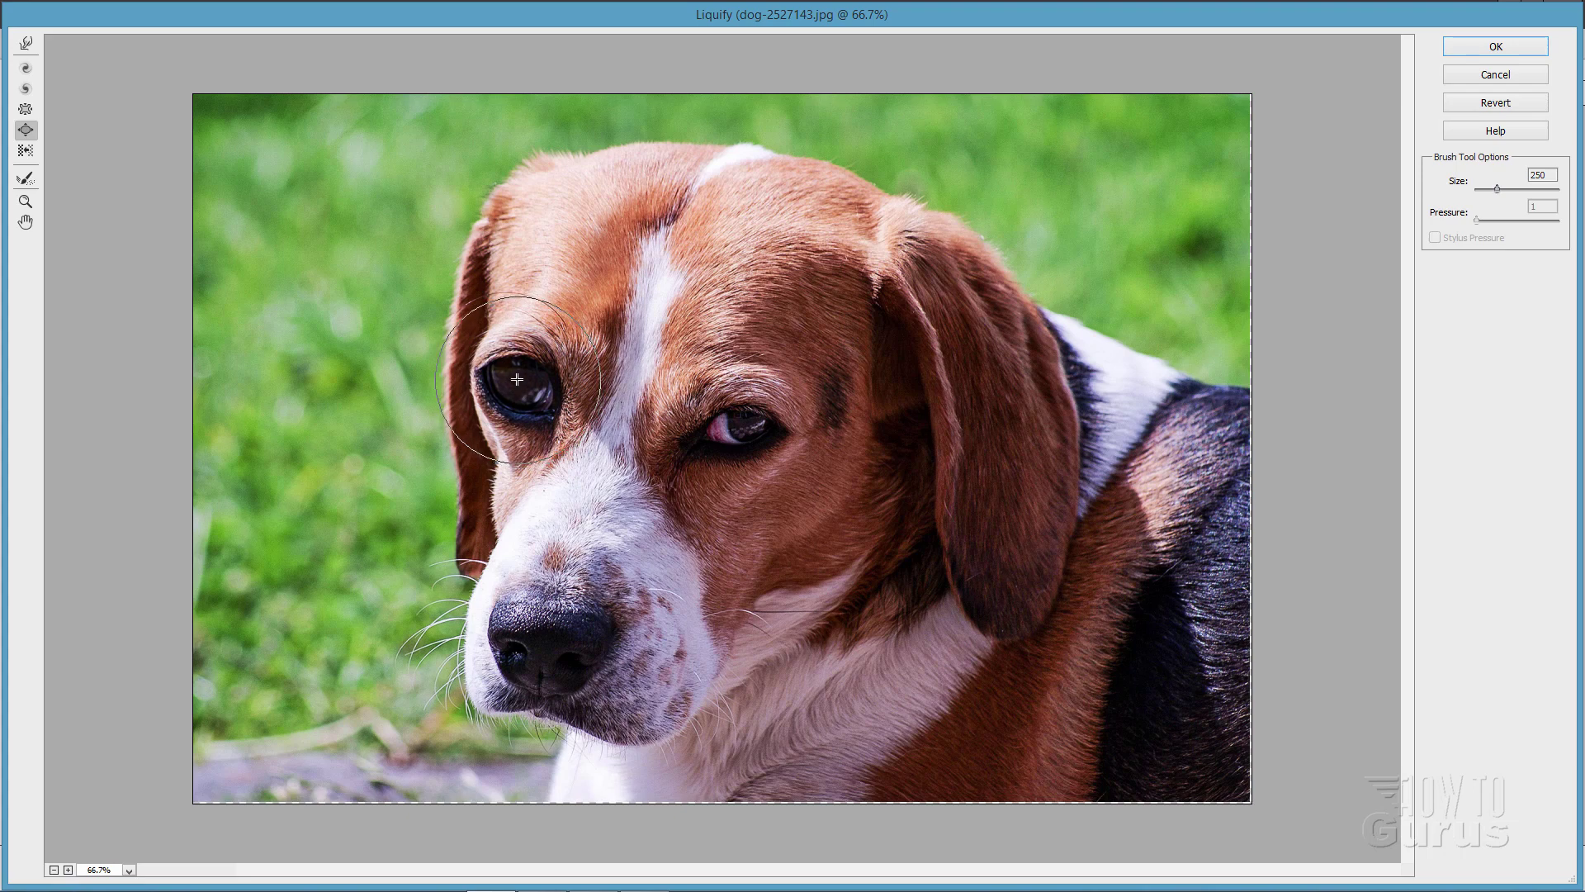
left_click(1490, 104)
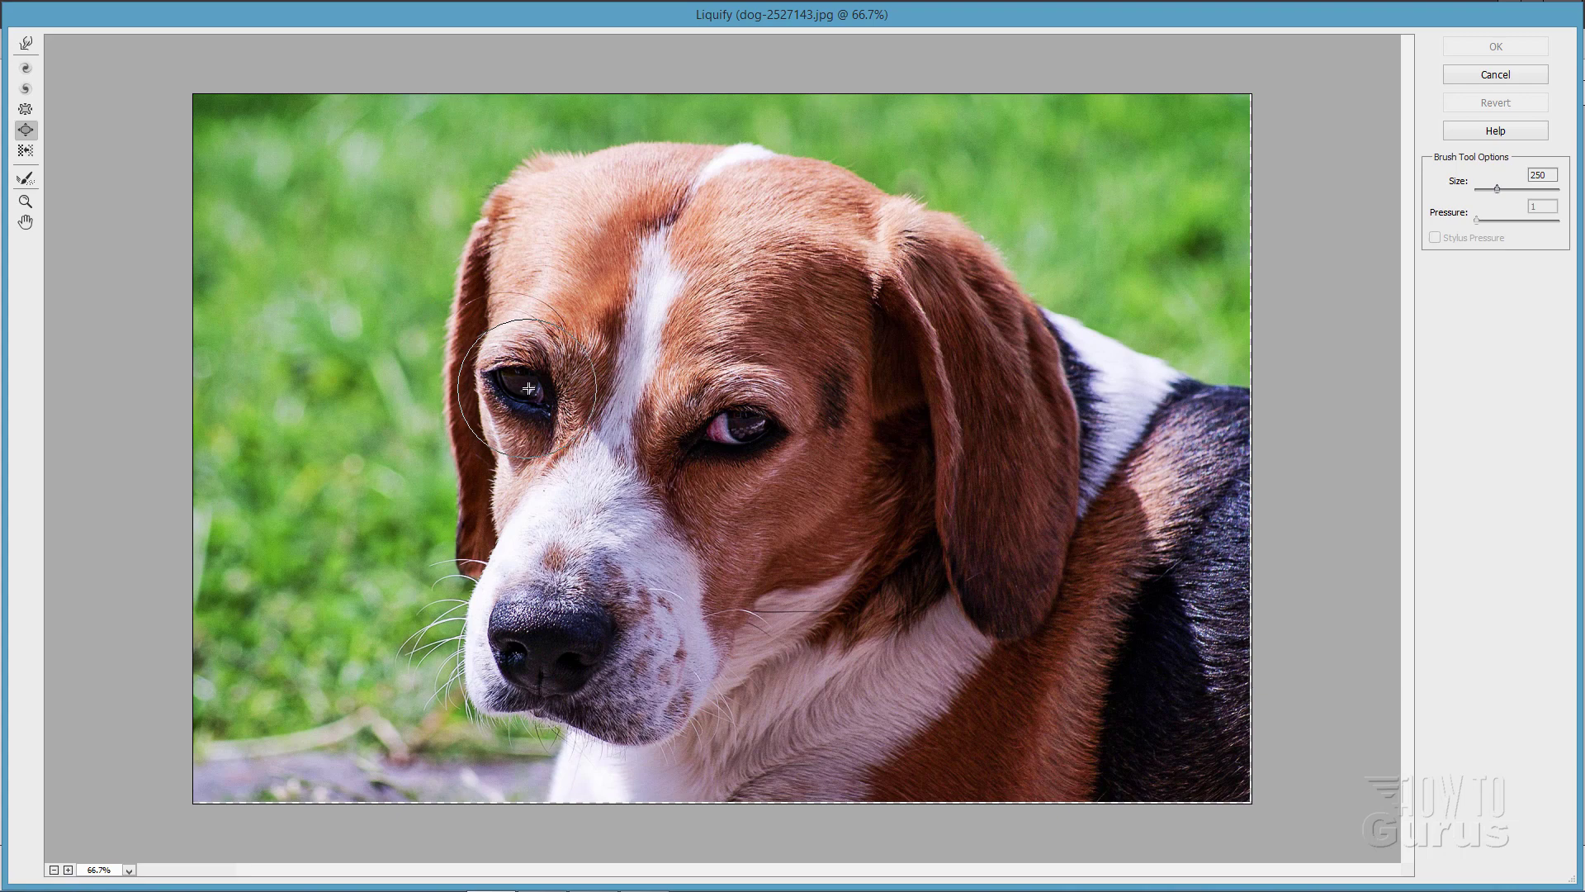
- Raise the brush size to 600 and bloat the left and right eyes into bulging shapes
key("bracketright")
key("bracketright")
key("bracketright")
key("bracketright")
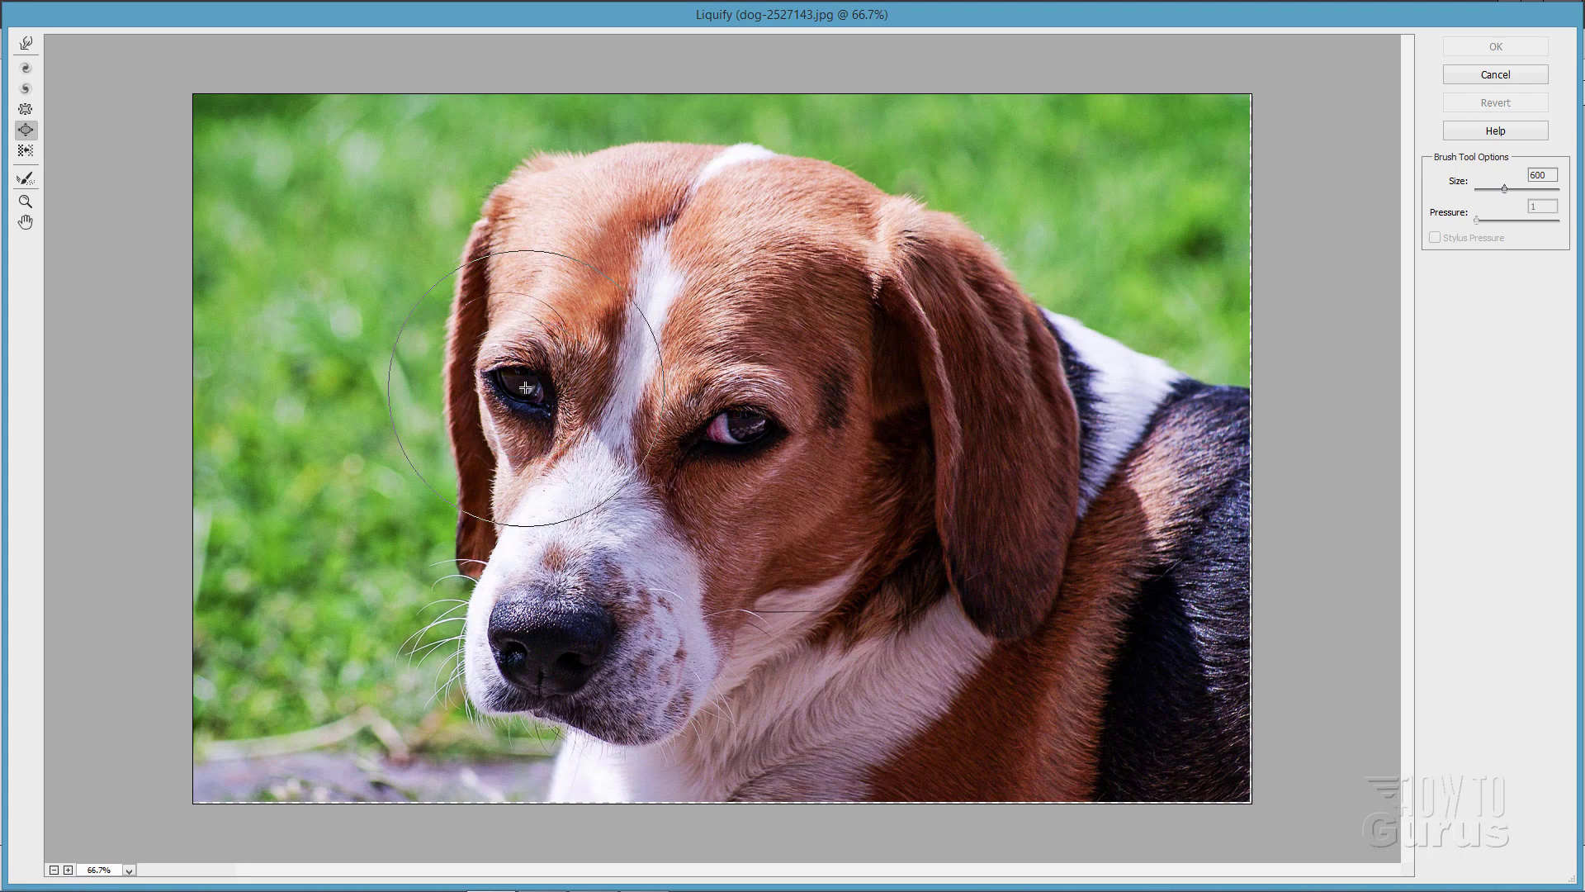
left_click_drag(526, 387, 624, 420)
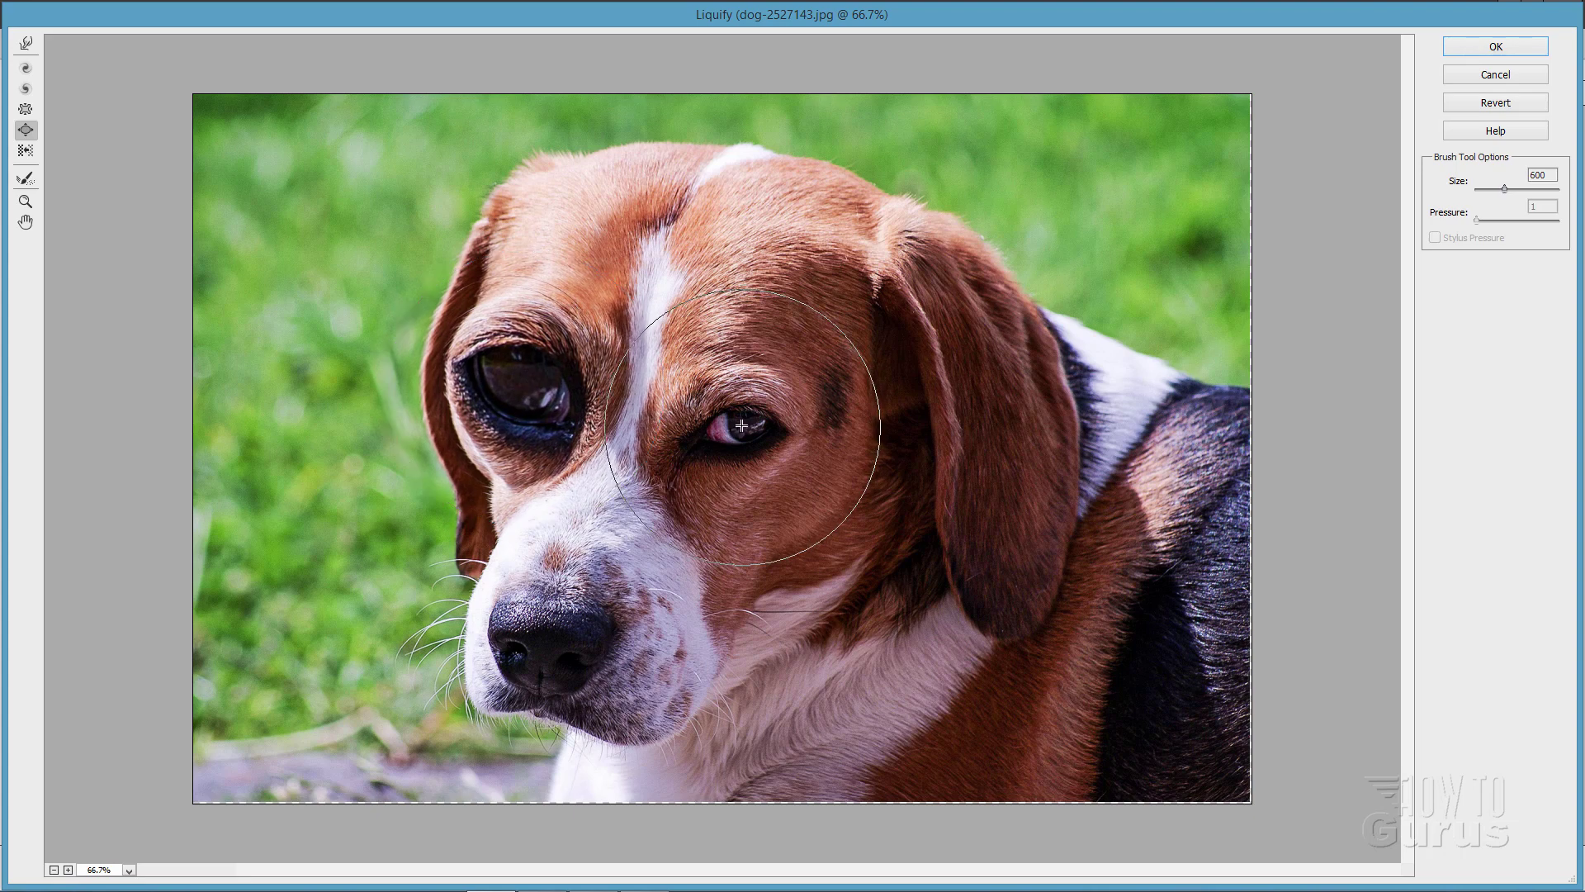
left_click_drag(741, 426, 741, 427)
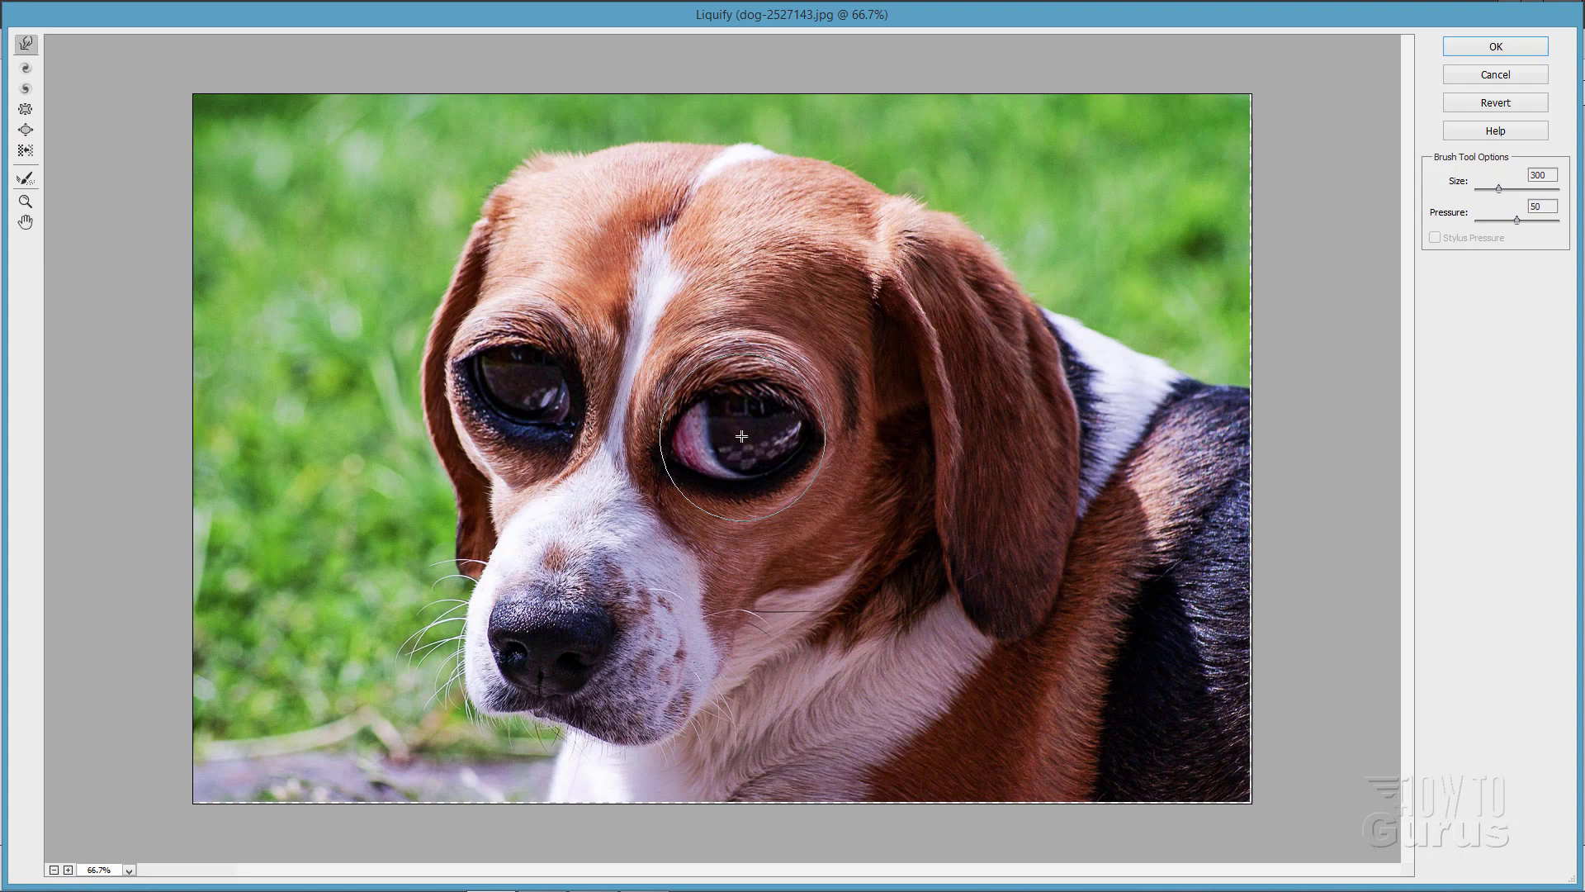
- At Forward Warp size 500, push the right eye upward and stretch both ears outward
key("bracketright")
key("bracketright")
mouse_move(739, 435)
left_mouse_down()
mouse_move(737, 403)
mouse_move(735, 419)
left_mouse_up()
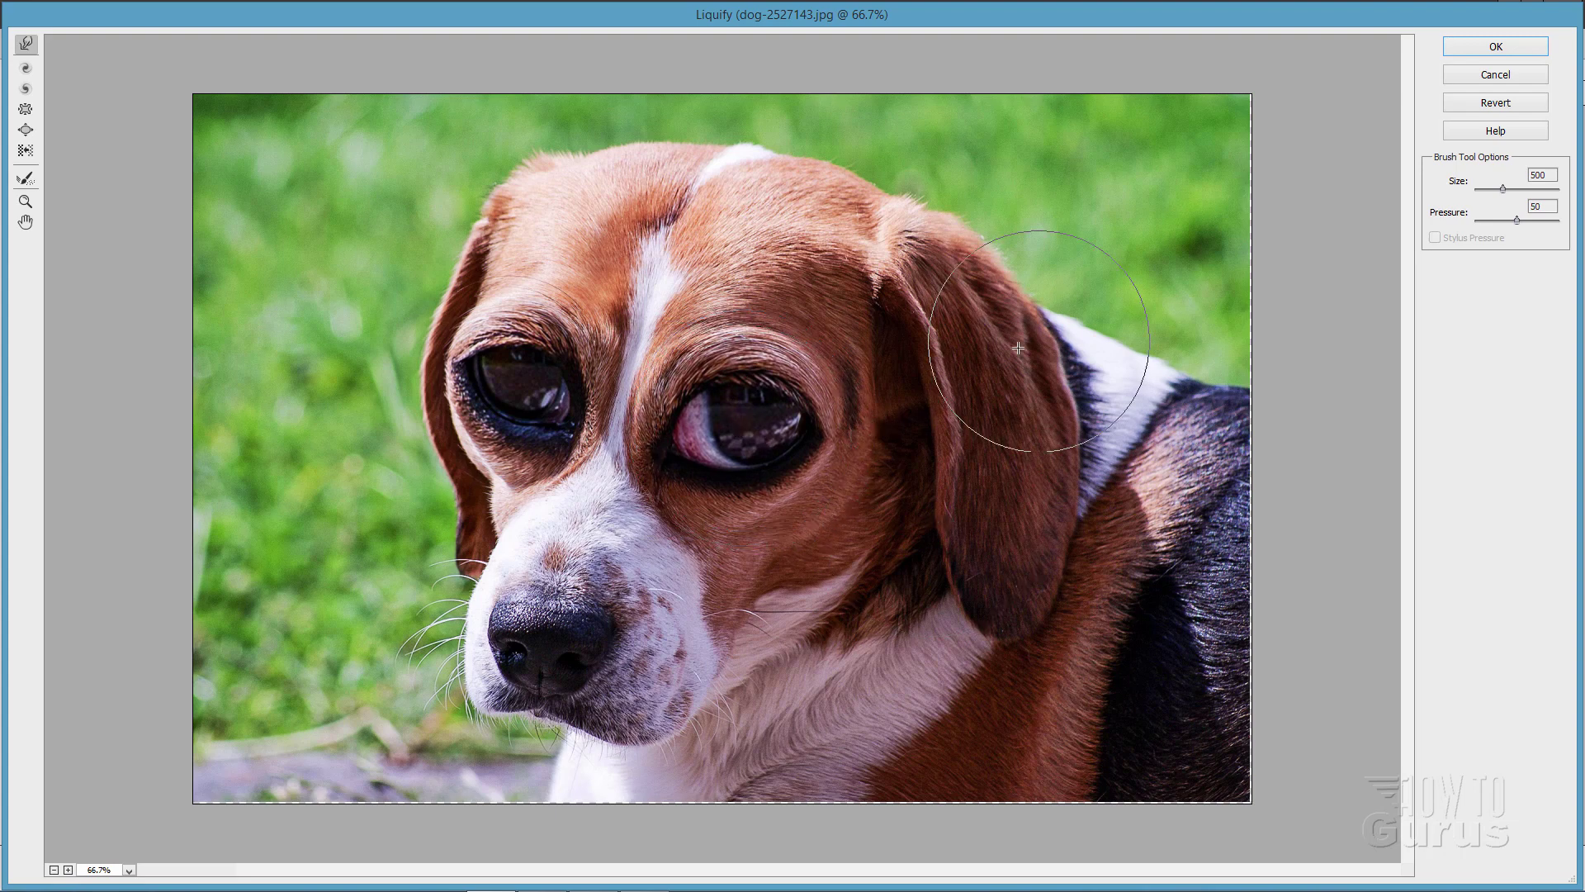
mouse_move(1017, 402)
left_mouse_down()
mouse_move(1007, 350)
mouse_move(1055, 394)
mouse_move(1077, 467)
mouse_move(1062, 543)
mouse_move(1035, 565)
mouse_move(1033, 635)
mouse_move(1002, 647)
mouse_move(1041, 576)
mouse_move(1060, 574)
mouse_move(1079, 471)
mouse_move(1065, 432)
mouse_move(1078, 403)
mouse_move(1006, 271)
mouse_move(1091, 414)
mouse_move(1073, 434)
mouse_move(1081, 514)
mouse_move(1065, 577)
mouse_move(1007, 606)
left_mouse_up()
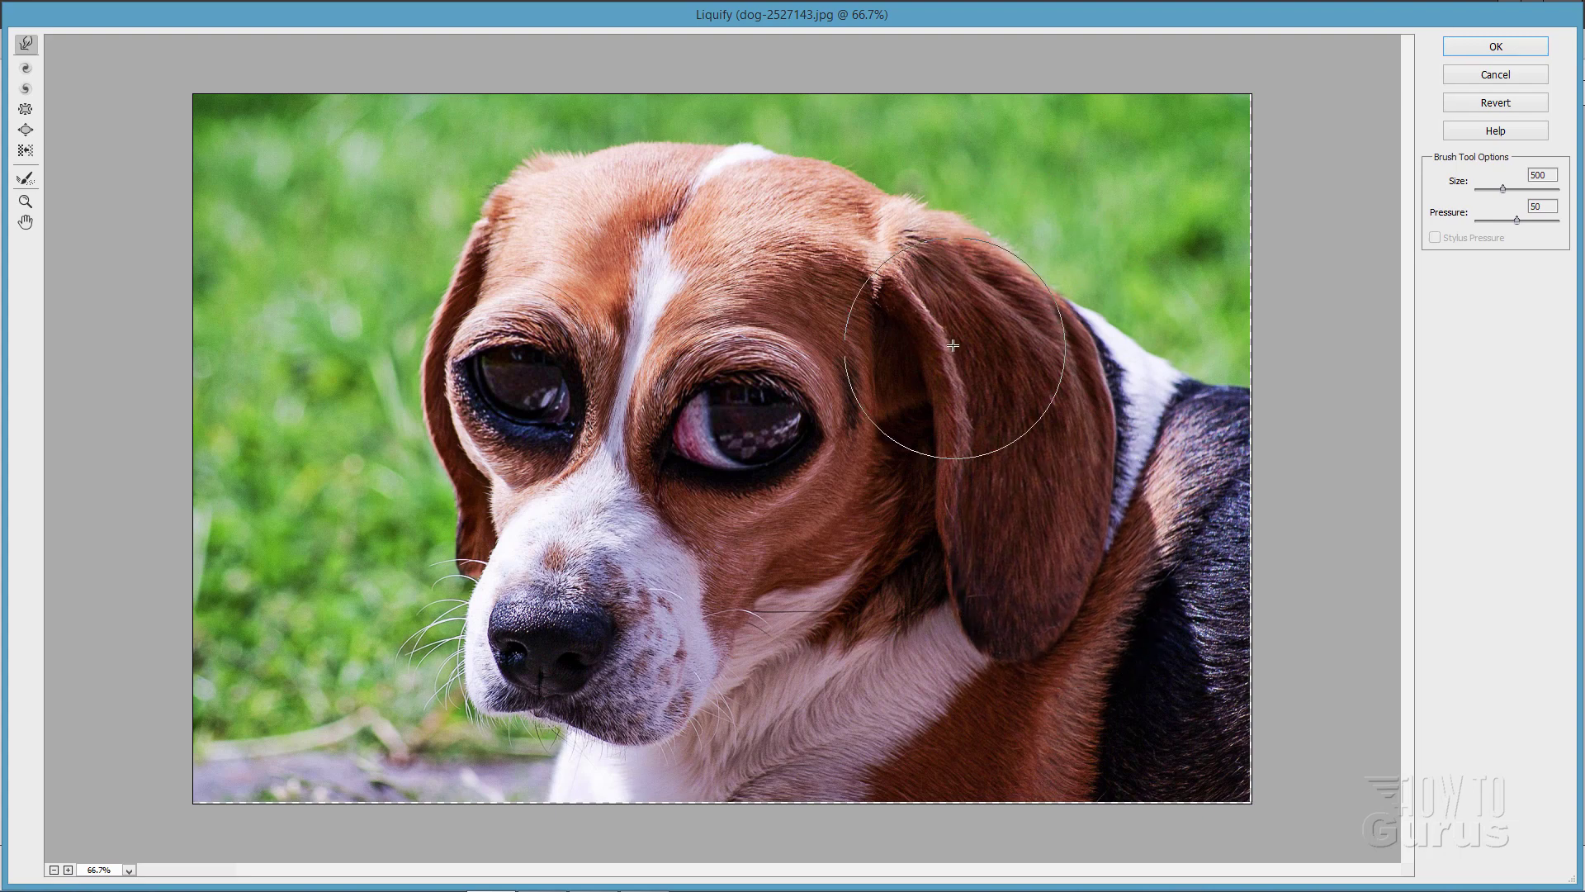
mouse_move(952, 443)
left_mouse_down()
mouse_move(938, 548)
mouse_move(982, 652)
mouse_move(1020, 653)
mouse_move(1048, 611)
mouse_move(1021, 671)
mouse_move(983, 652)
mouse_move(1024, 595)
left_mouse_up()
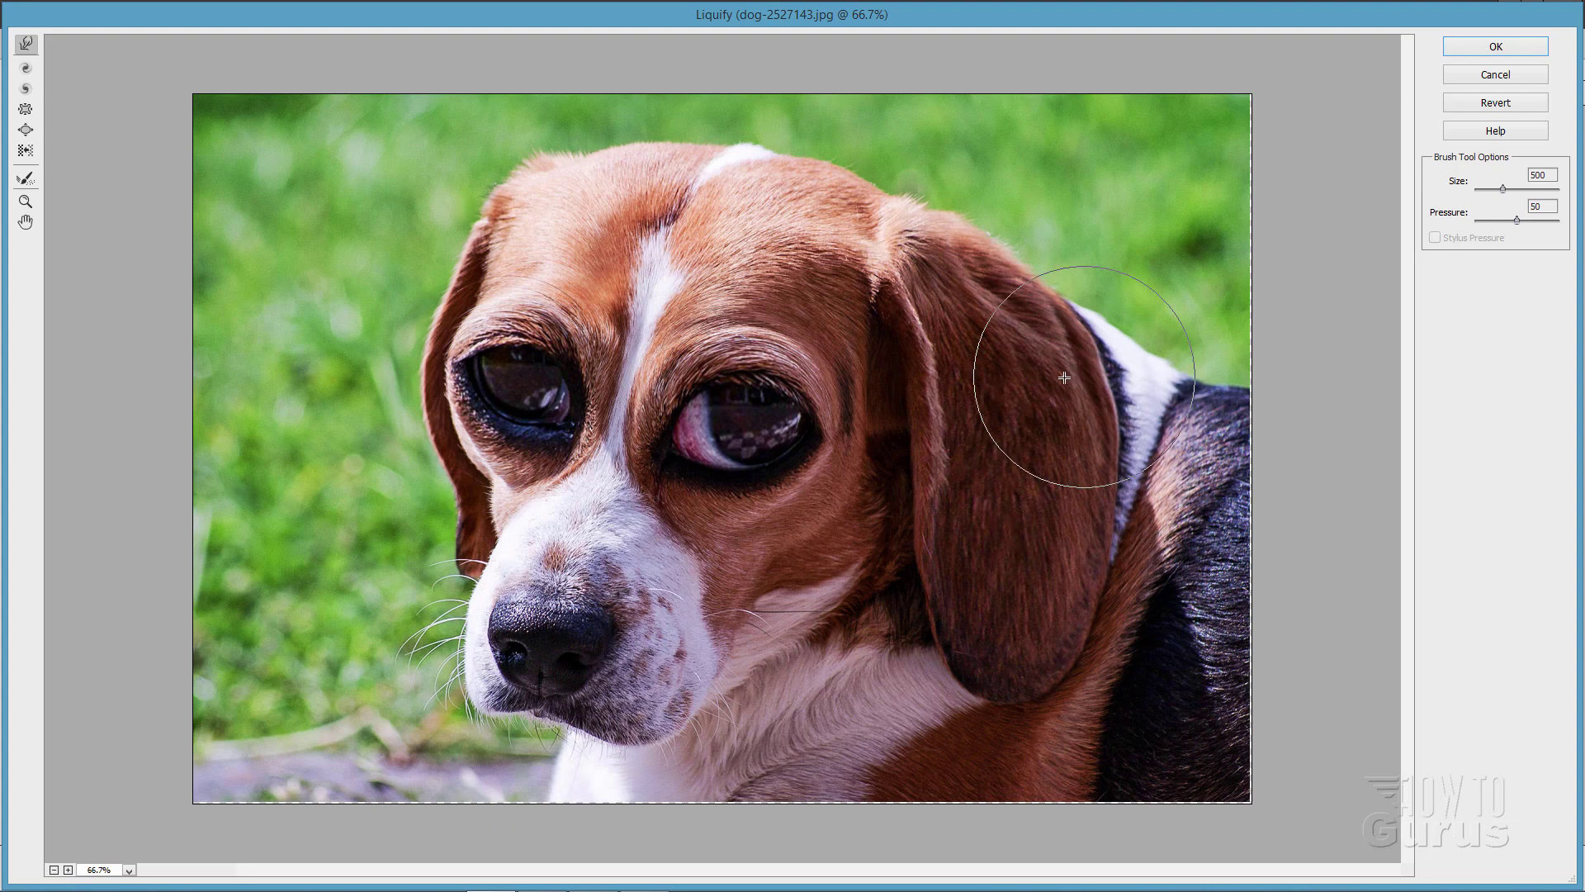
left_click_drag(467, 537, 448, 570)
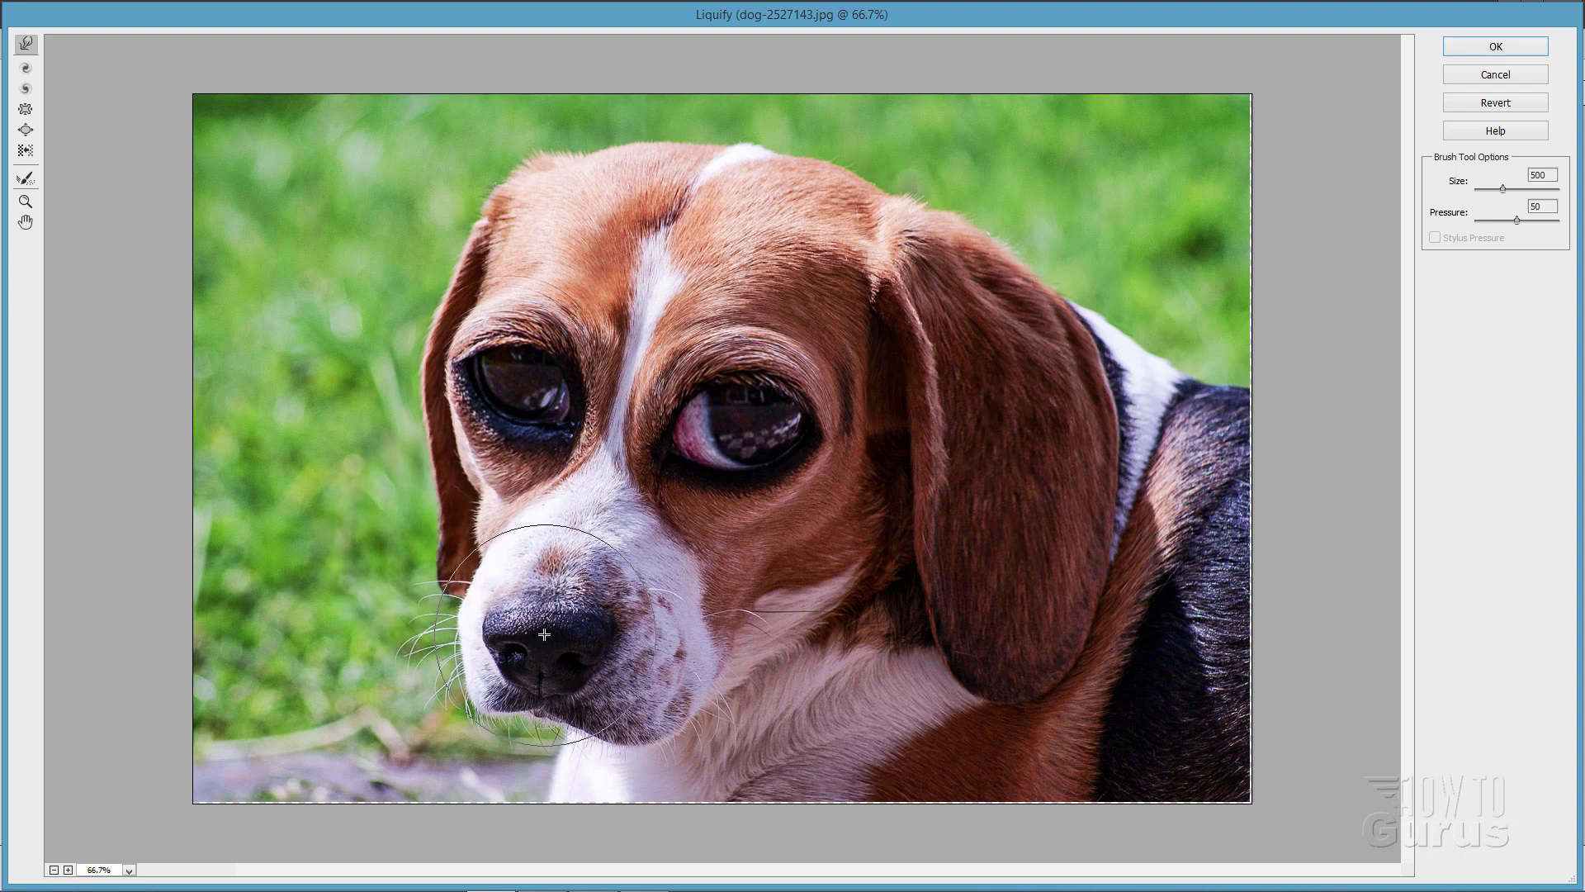
- Warp the beagle's nose and muzzle, shifting them down and sideways
mouse_move(537, 607)
left_mouse_down()
mouse_move(527, 628)
mouse_move(569, 647)
mouse_move(557, 642)
mouse_move(549, 674)
mouse_move(507, 625)
mouse_move(590, 625)
mouse_move(510, 608)
mouse_move(616, 621)
mouse_move(542, 610)
mouse_move(583, 619)
mouse_move(517, 577)
left_mouse_up()
mouse_move(612, 623)
left_mouse_down()
mouse_move(507, 565)
mouse_move(622, 622)
mouse_move(550, 610)
left_mouse_up()
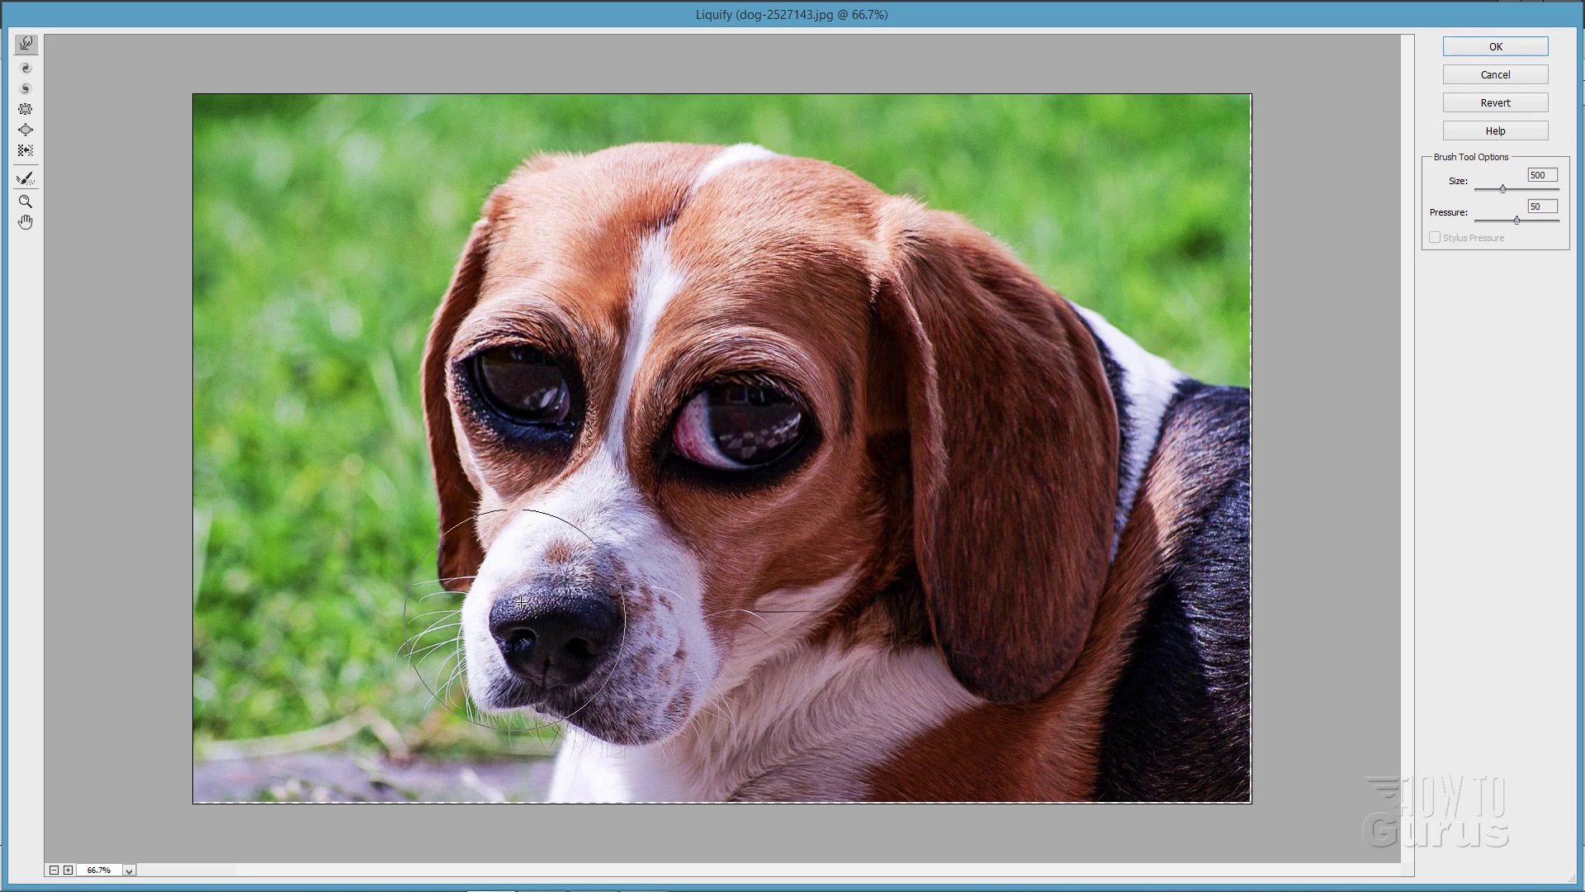
left_click(25, 71)
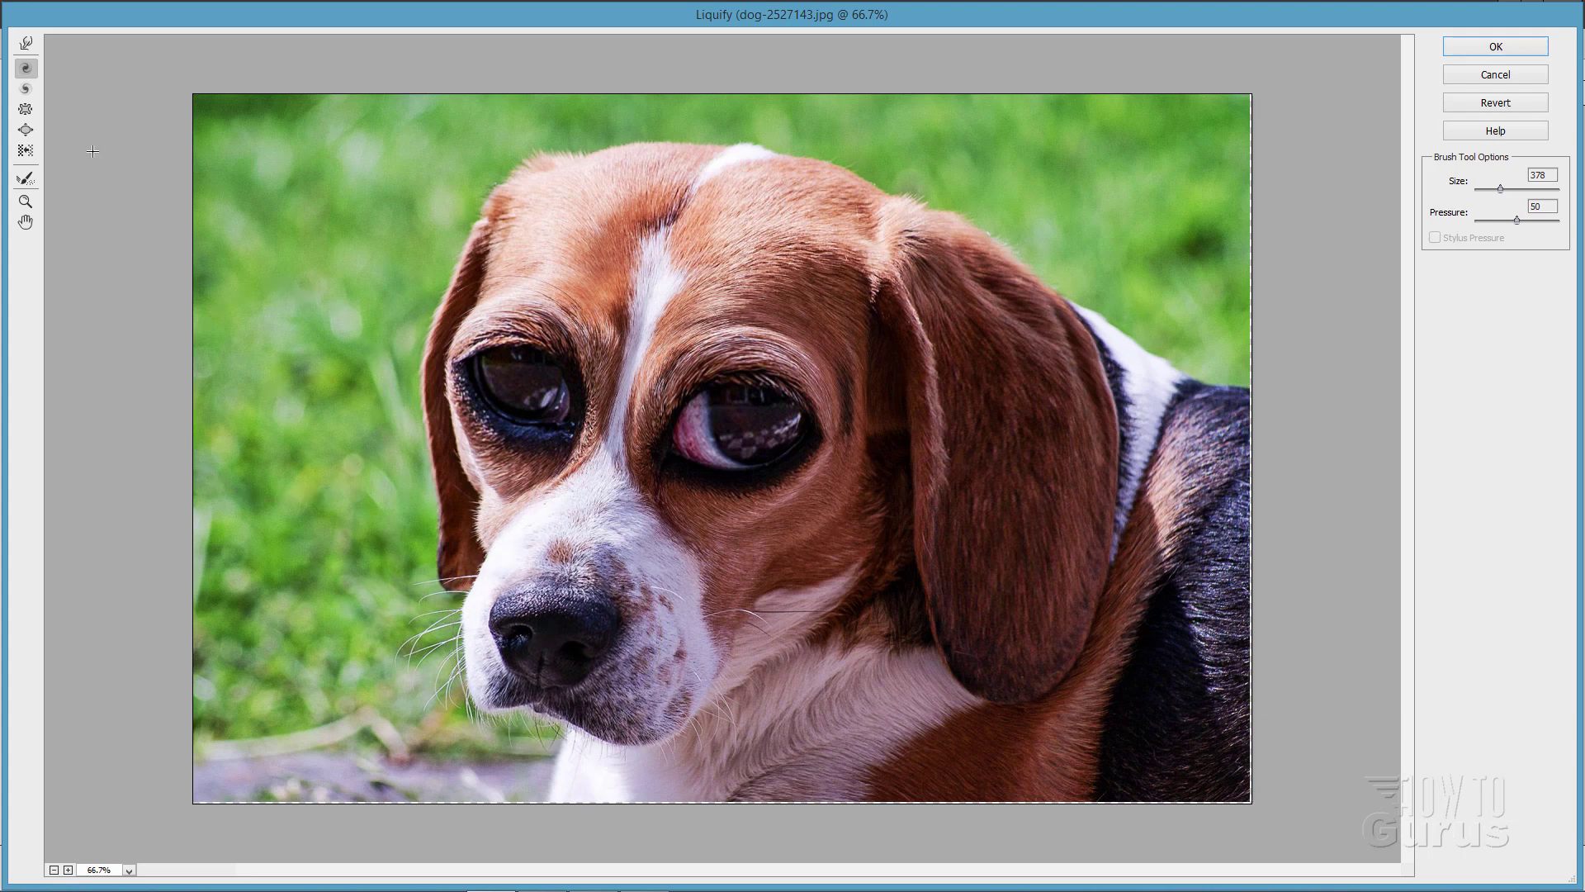
left_click_drag(532, 557, 583, 659)
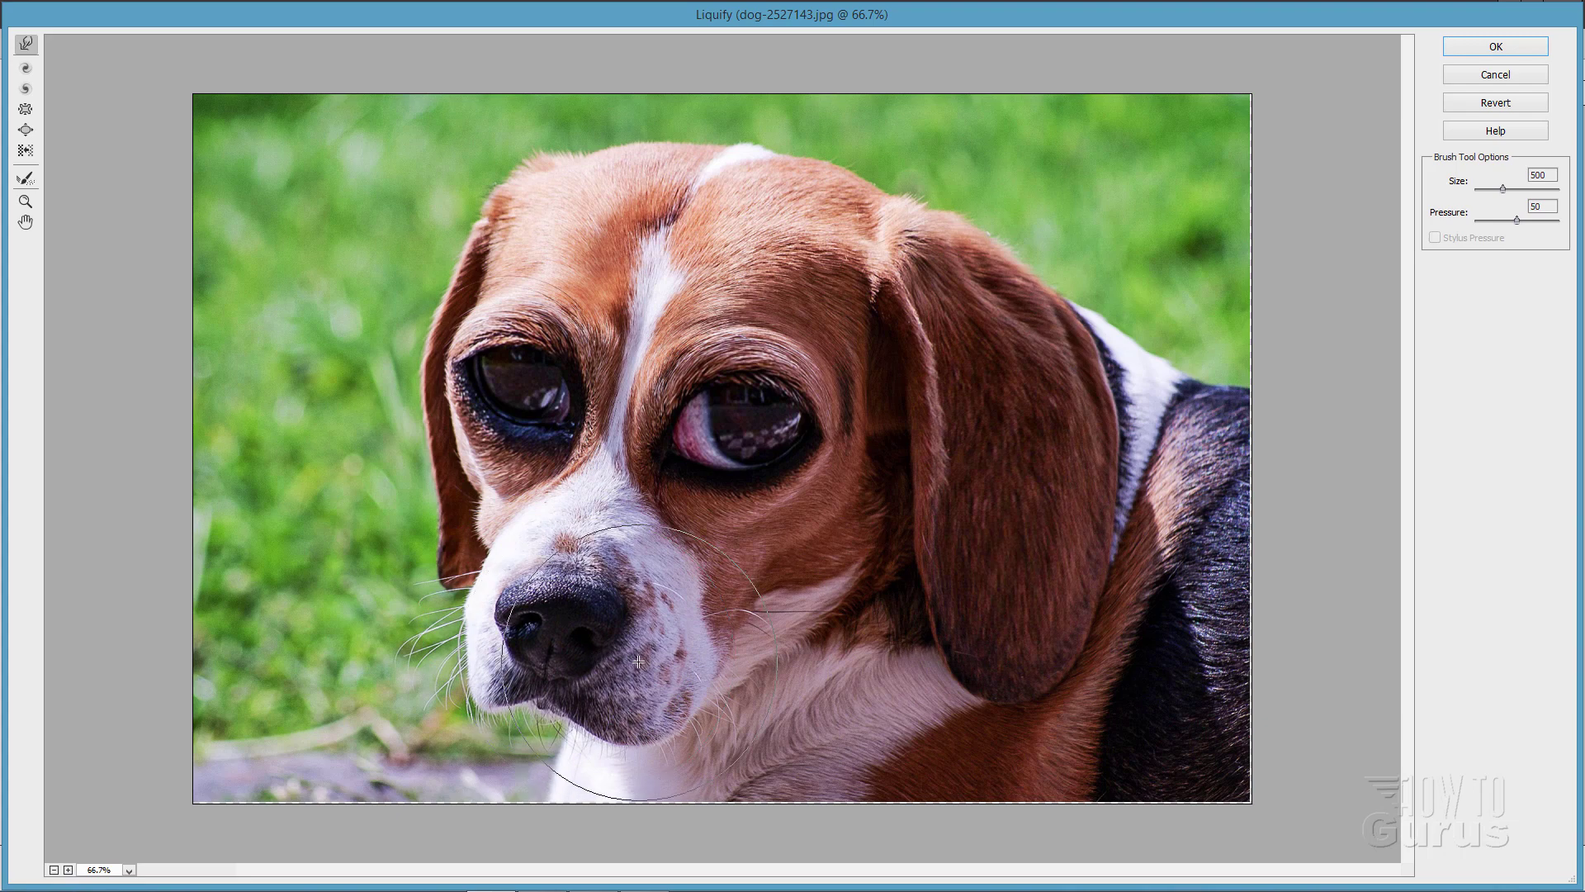
- At brush size 175, push the chin and lower muzzle edges down and smooth them
key("bracketleft")
key("bracketleft")
key("bracketleft")
key("bracketleft")
key("bracketleft")
key("bracketleft")
key("bracketleft")
key("bracketleft")
key("bracketleft")
mouse_move(639, 696)
left_mouse_down()
mouse_move(612, 719)
mouse_move(643, 713)
mouse_move(647, 729)
mouse_move(680, 709)
mouse_move(651, 728)
mouse_move(600, 722)
mouse_move(648, 731)
mouse_move(672, 696)
mouse_move(610, 717)
left_mouse_up()
mouse_move(481, 673)
left_mouse_down()
mouse_move(462, 630)
mouse_move(454, 658)
mouse_move(479, 652)
mouse_move(471, 695)
mouse_move(488, 687)
mouse_move(521, 714)
mouse_move(454, 649)
mouse_move(512, 727)
left_mouse_up()
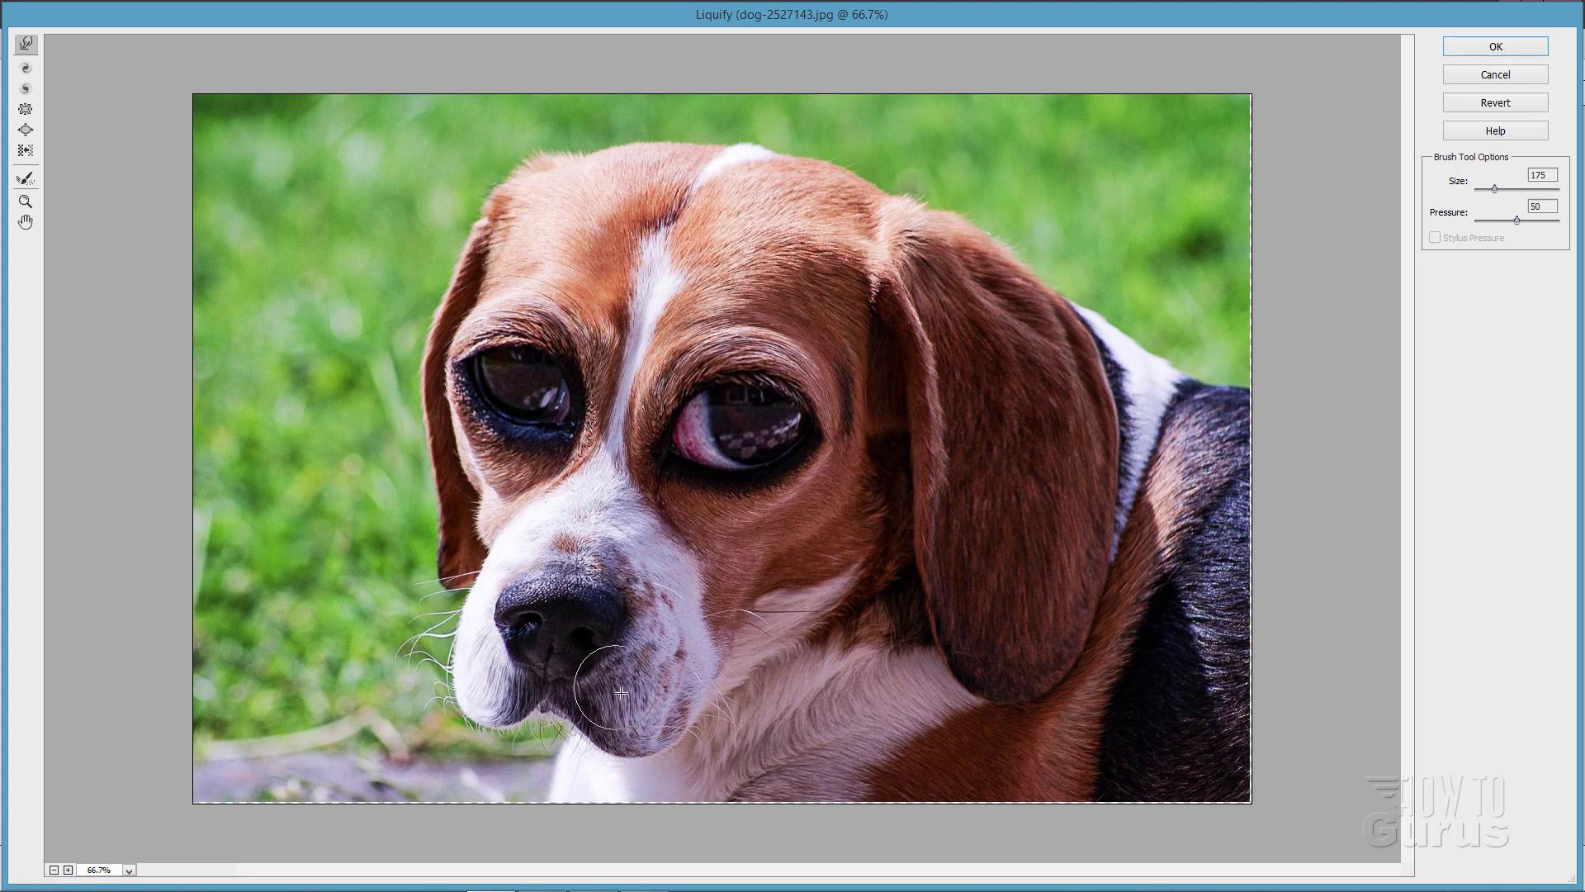
mouse_move(624, 722)
left_mouse_down()
mouse_move(607, 727)
mouse_move(644, 706)
left_mouse_up()
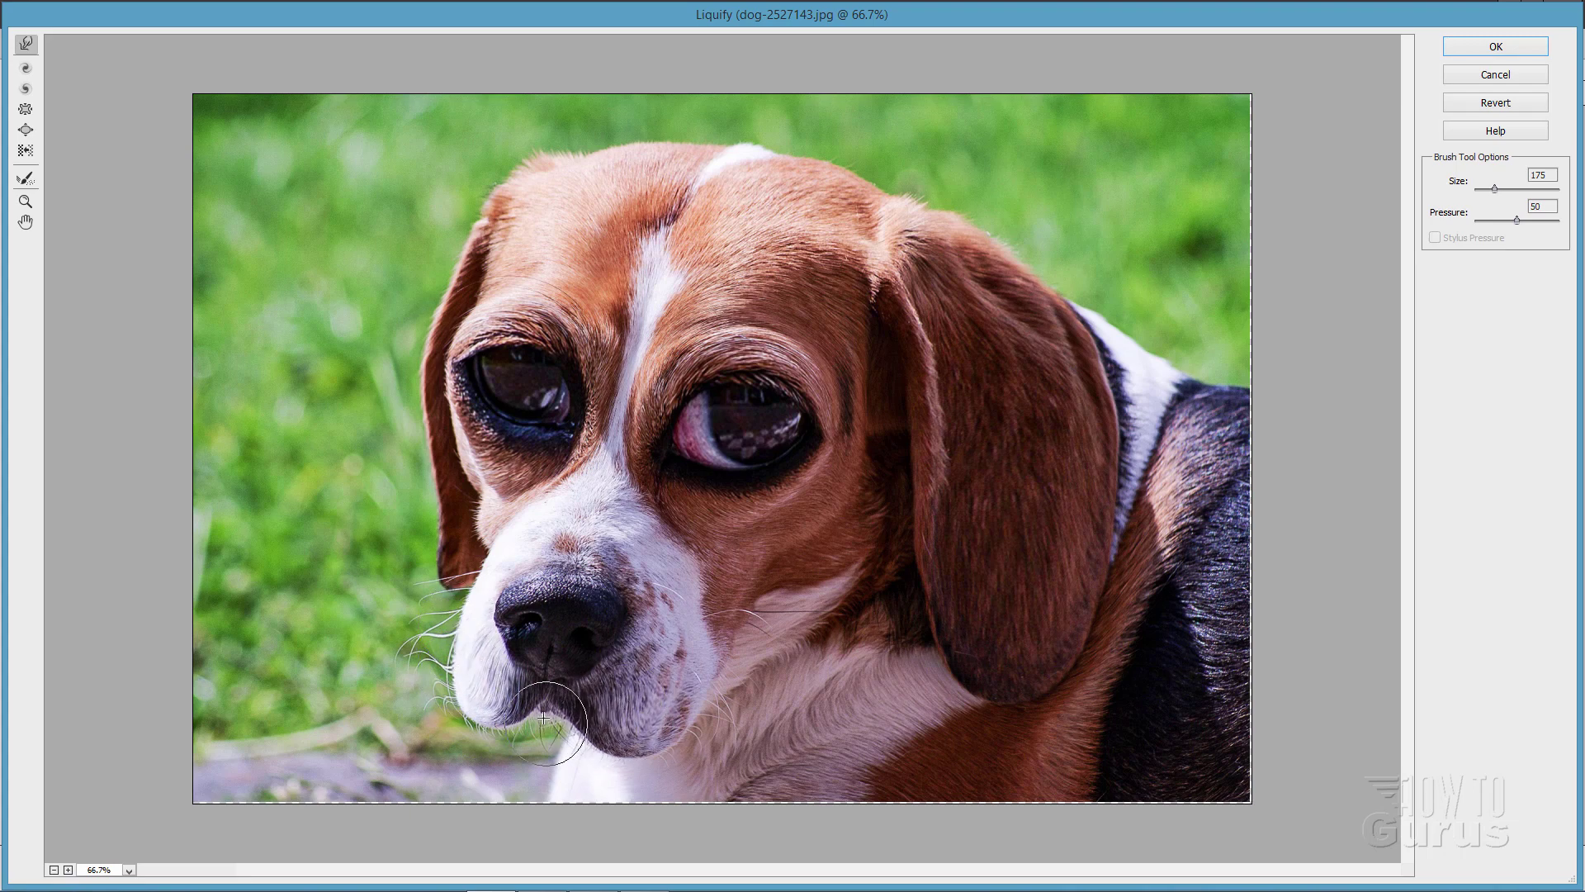
left_click_drag(543, 719, 549, 714)
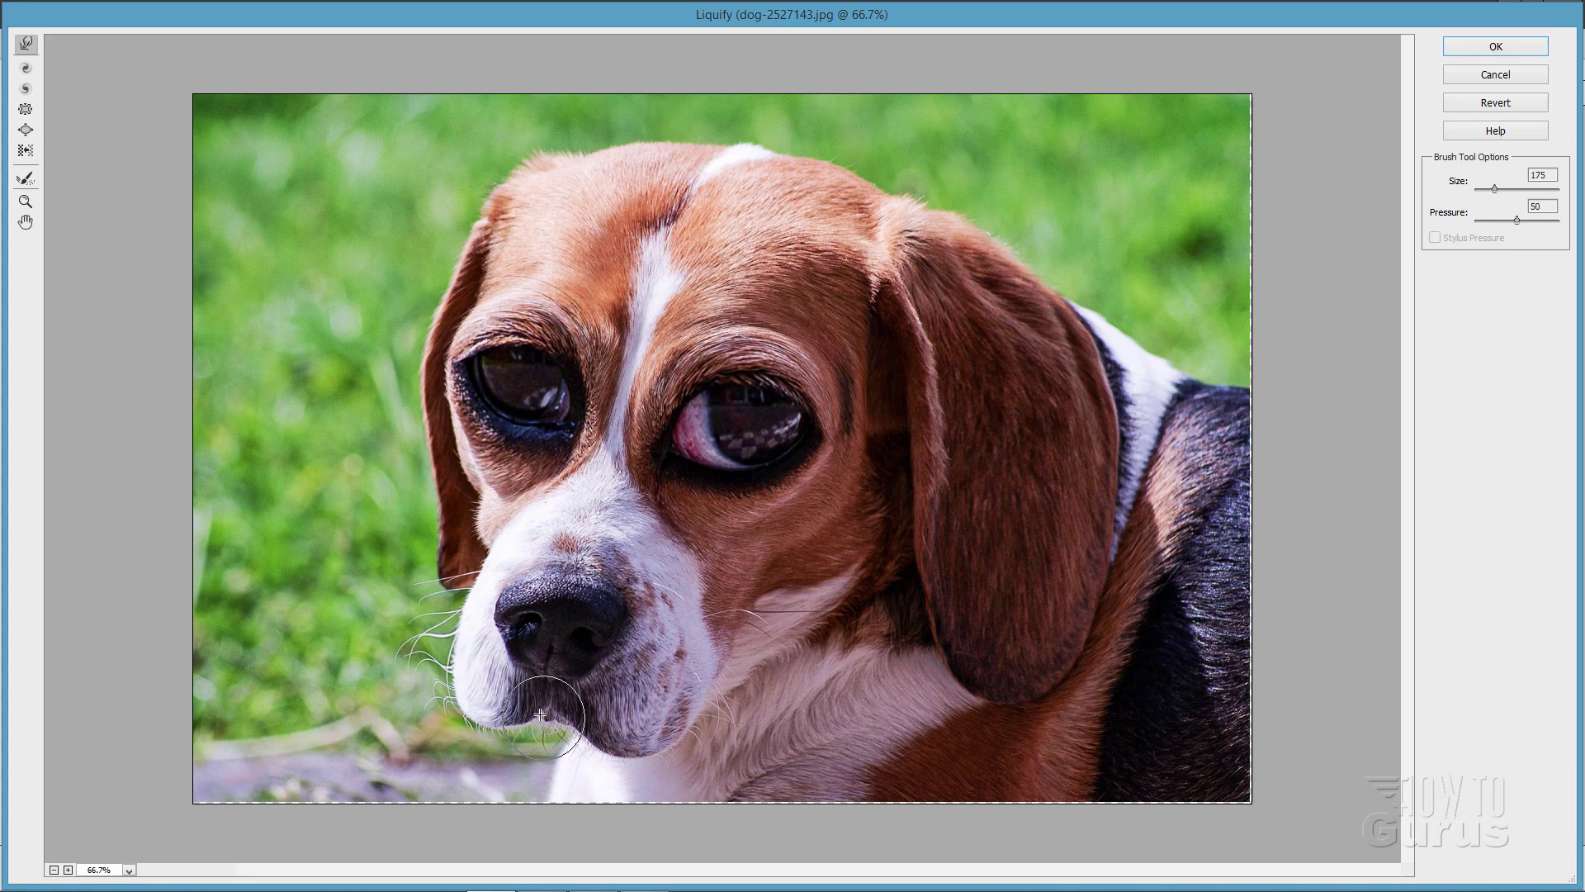
left_click_drag(546, 722, 557, 726)
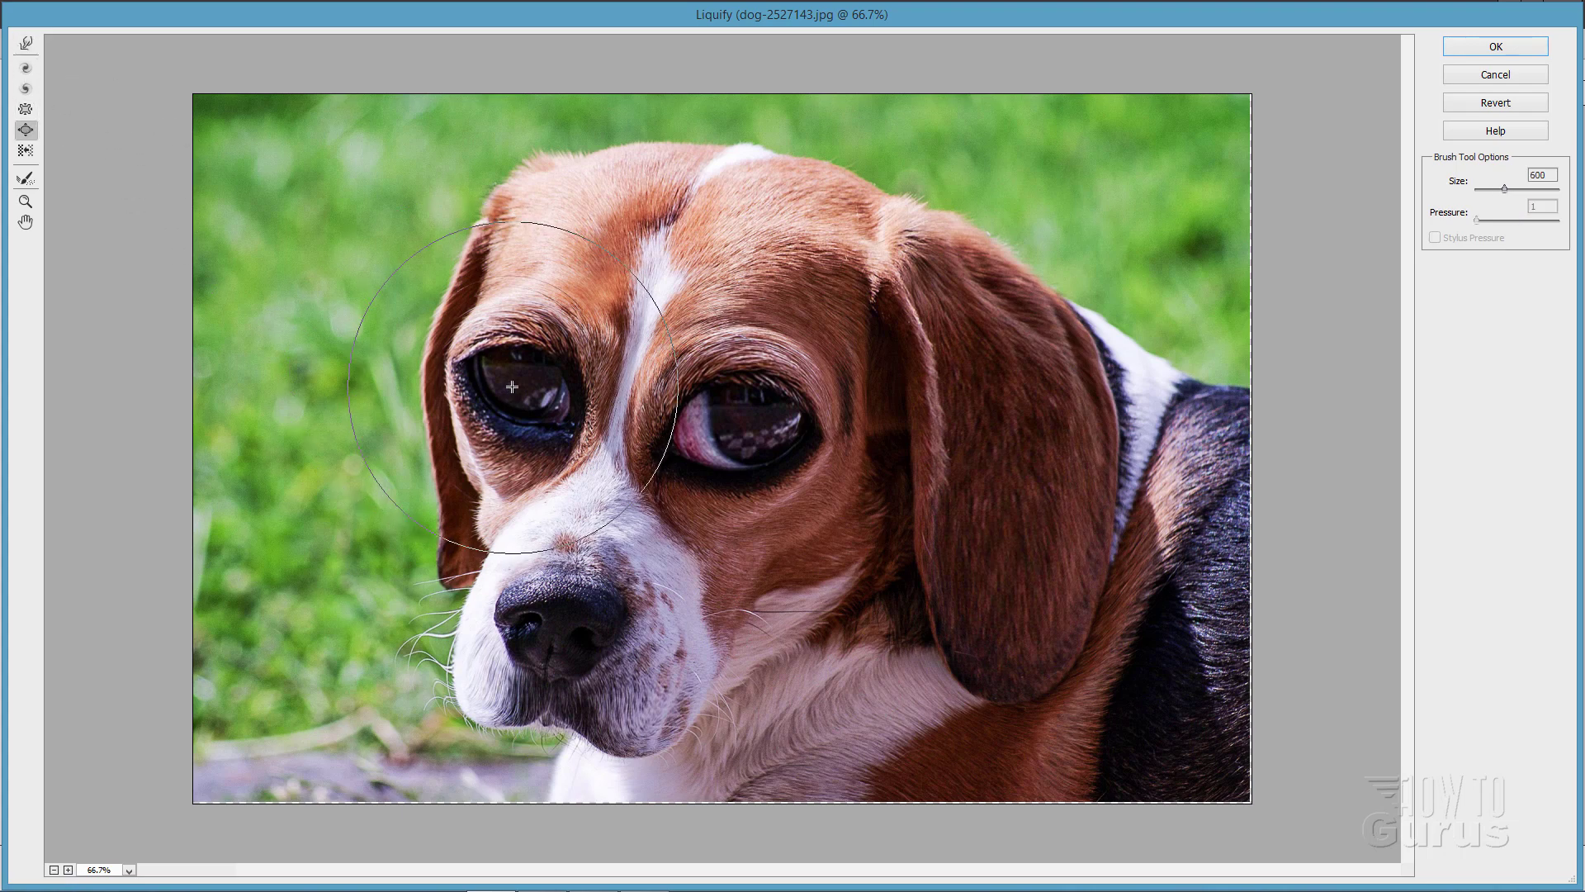
- Bloat both eyes once more, then warp the forehead edges outward at size 400
left_click(437, 396)
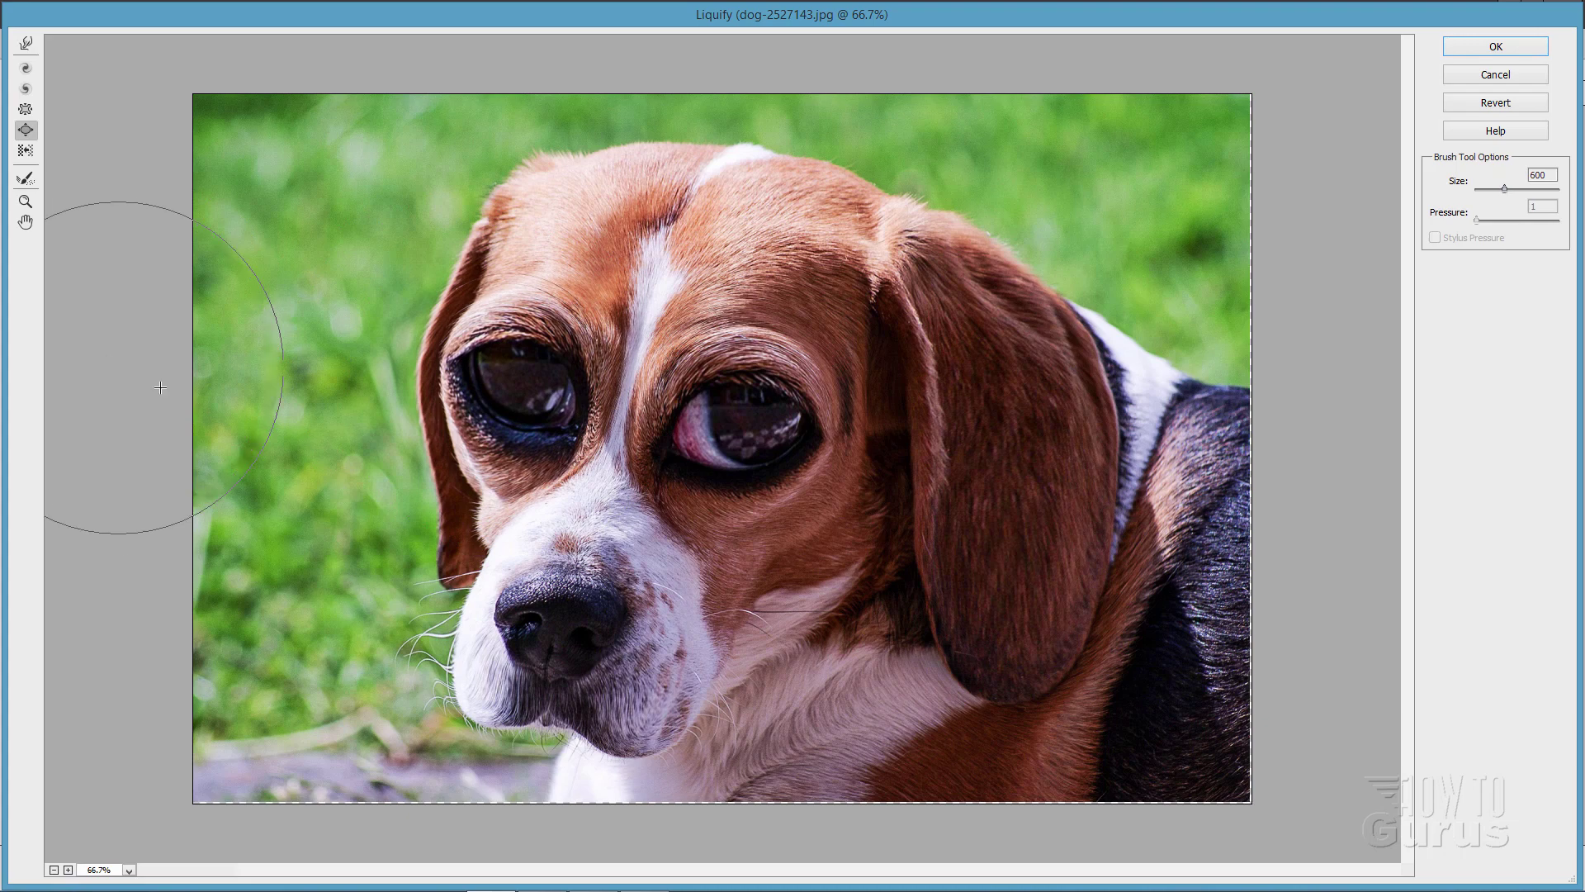
left_click(750, 412)
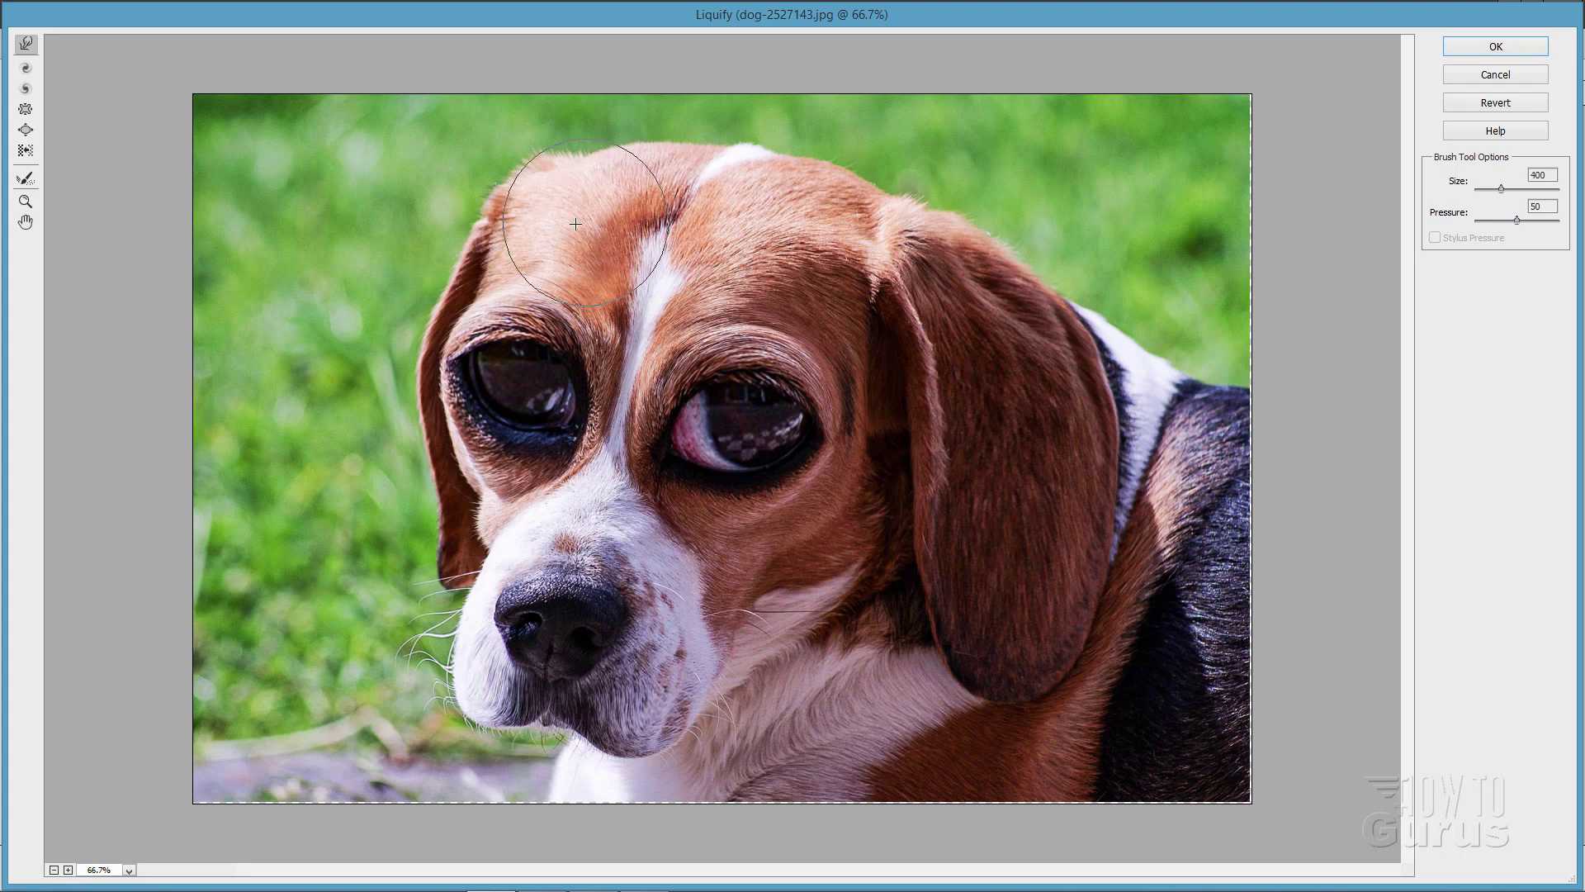
mouse_move(606, 184)
left_mouse_down()
mouse_move(555, 187)
mouse_move(500, 235)
mouse_move(447, 250)
mouse_move(464, 270)
mouse_move(418, 277)
mouse_move(436, 293)
mouse_move(459, 247)
left_mouse_up()
mouse_move(619, 194)
left_mouse_down()
mouse_move(657, 194)
mouse_move(703, 174)
mouse_move(758, 210)
mouse_move(793, 200)
mouse_move(803, 216)
mouse_move(904, 234)
mouse_move(774, 191)
left_mouse_up()
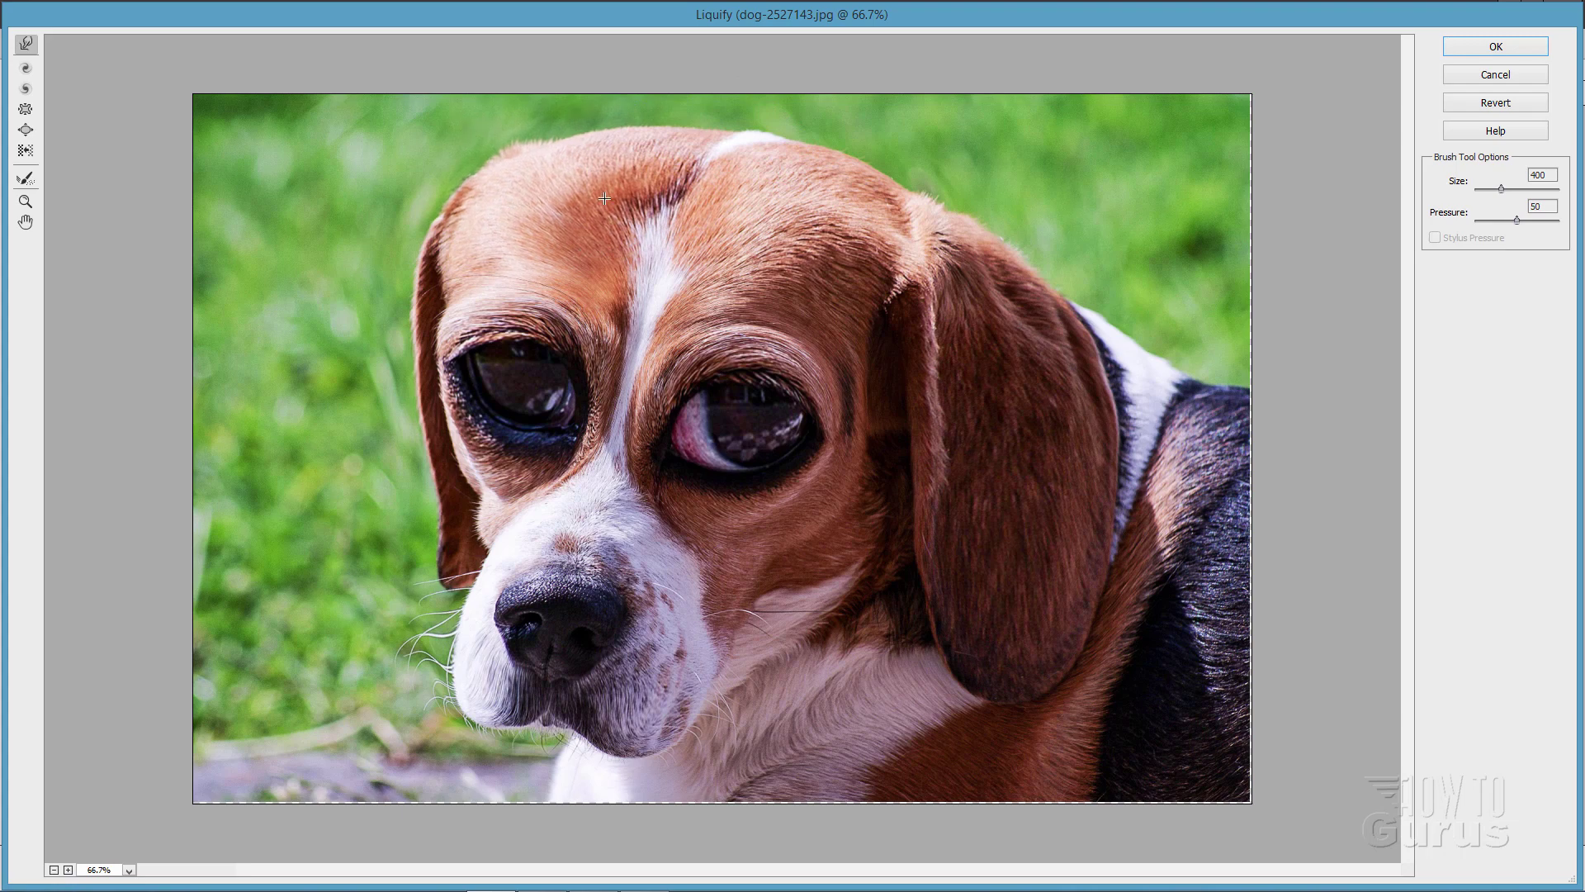
mouse_move(797, 209)
left_mouse_down()
mouse_move(916, 244)
mouse_move(962, 284)
mouse_move(945, 262)
mouse_move(956, 254)
mouse_move(833, 186)
mouse_move(644, 157)
mouse_move(498, 168)
mouse_move(497, 215)
mouse_move(467, 252)
mouse_move(409, 263)
mouse_move(607, 159)
mouse_move(755, 153)
mouse_move(804, 169)
mouse_move(640, 153)
mouse_move(750, 181)
left_mouse_up()
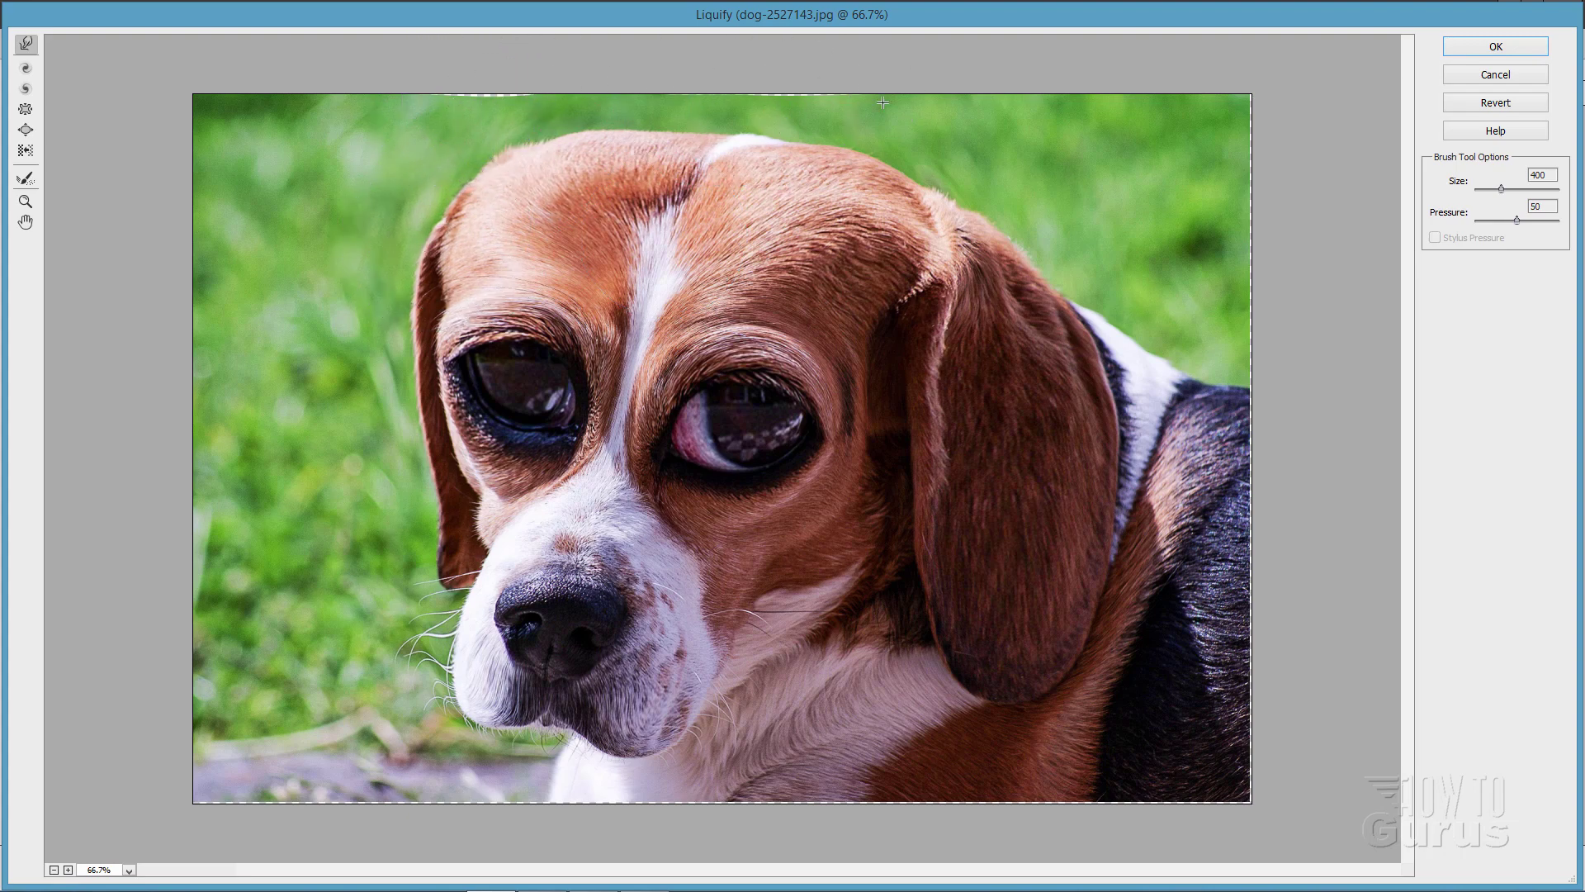
left_click_drag(1256, 160, 1220, 175)
- Apply the Liquify warp and delete the layer mask on Background copy 2
left_click(1495, 47)
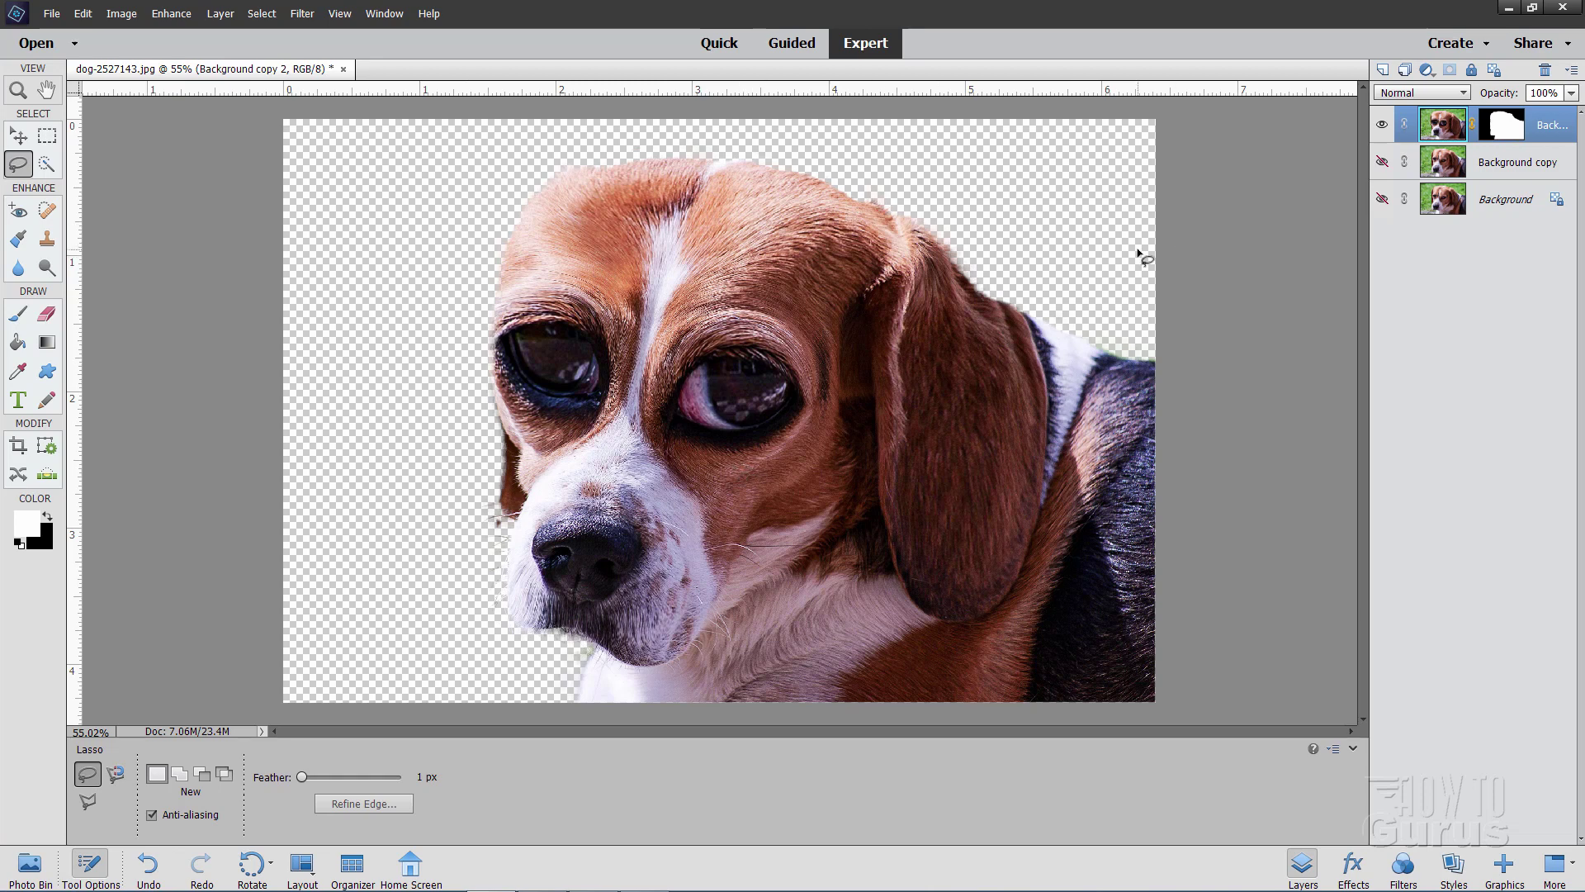
left_click(1499, 139)
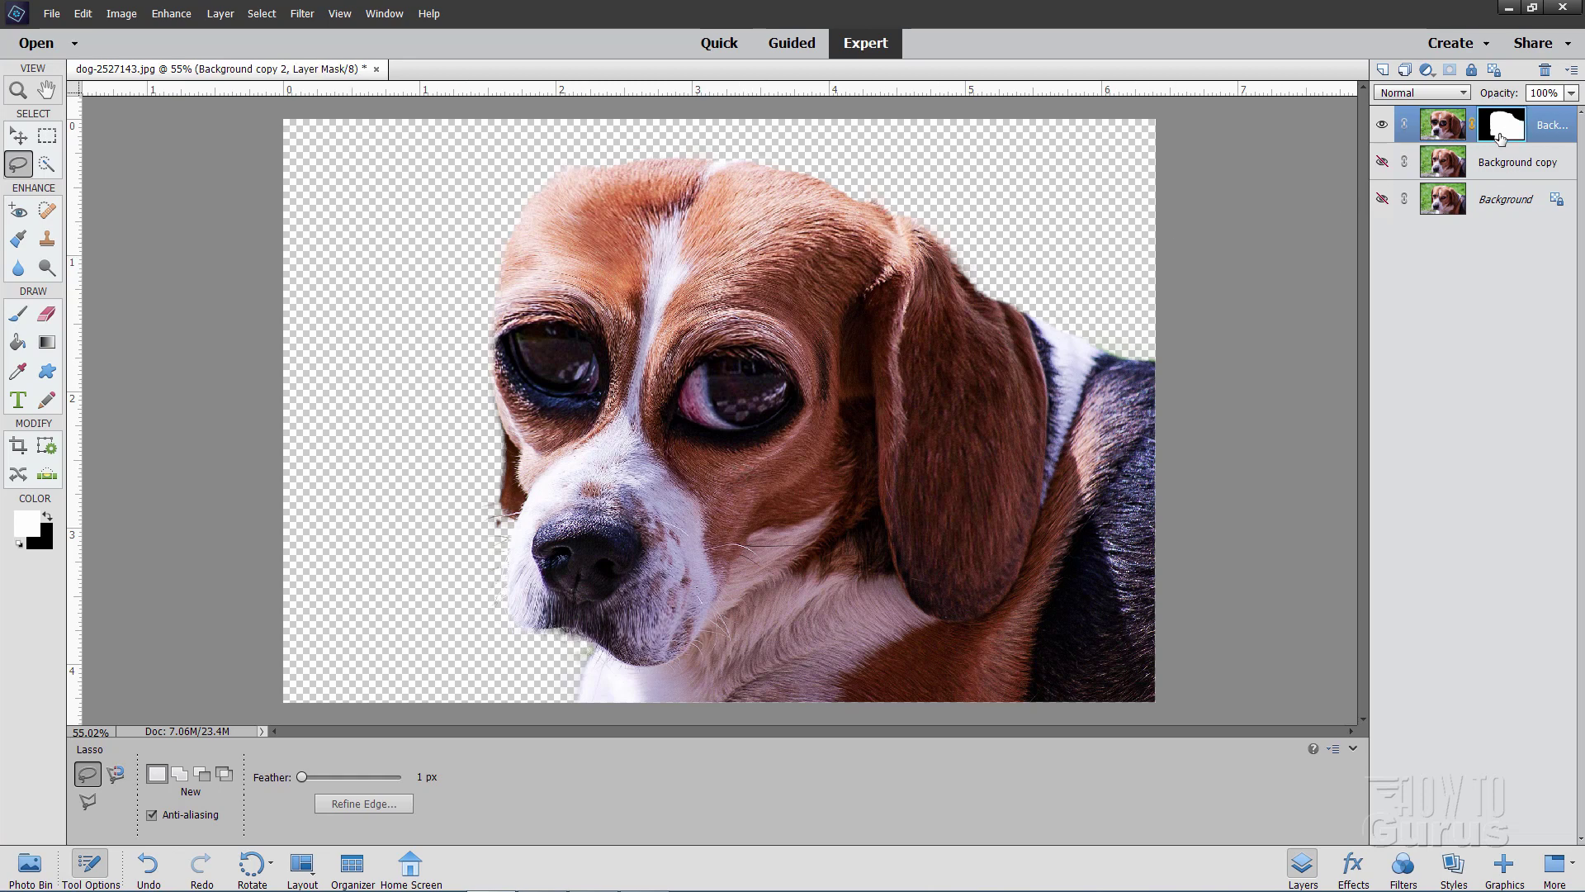
right_click(1499, 139)
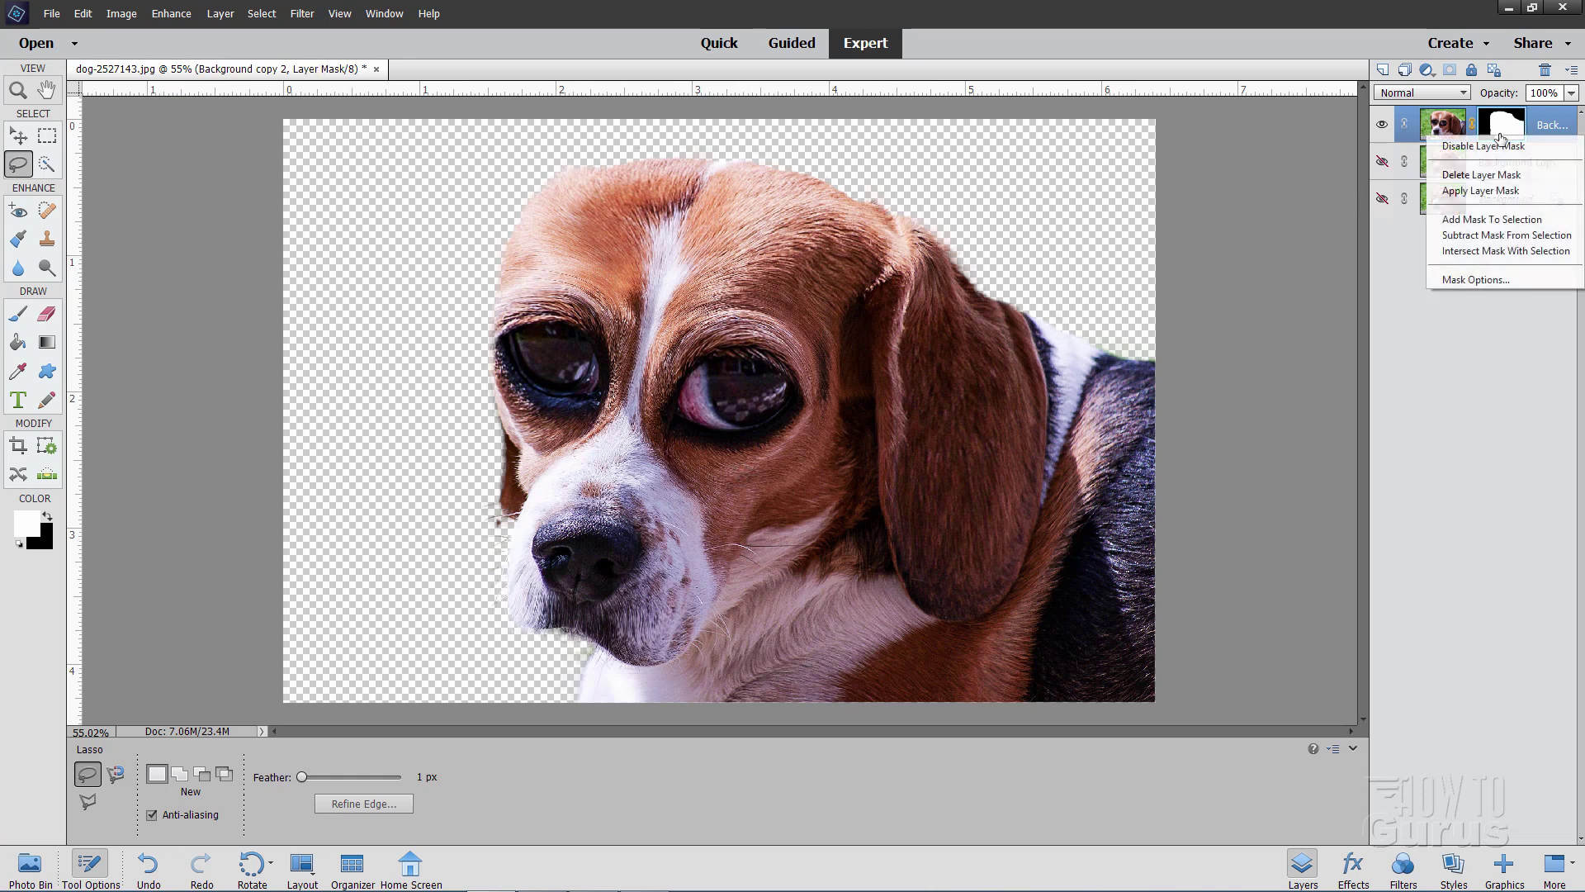
left_click(1504, 175)
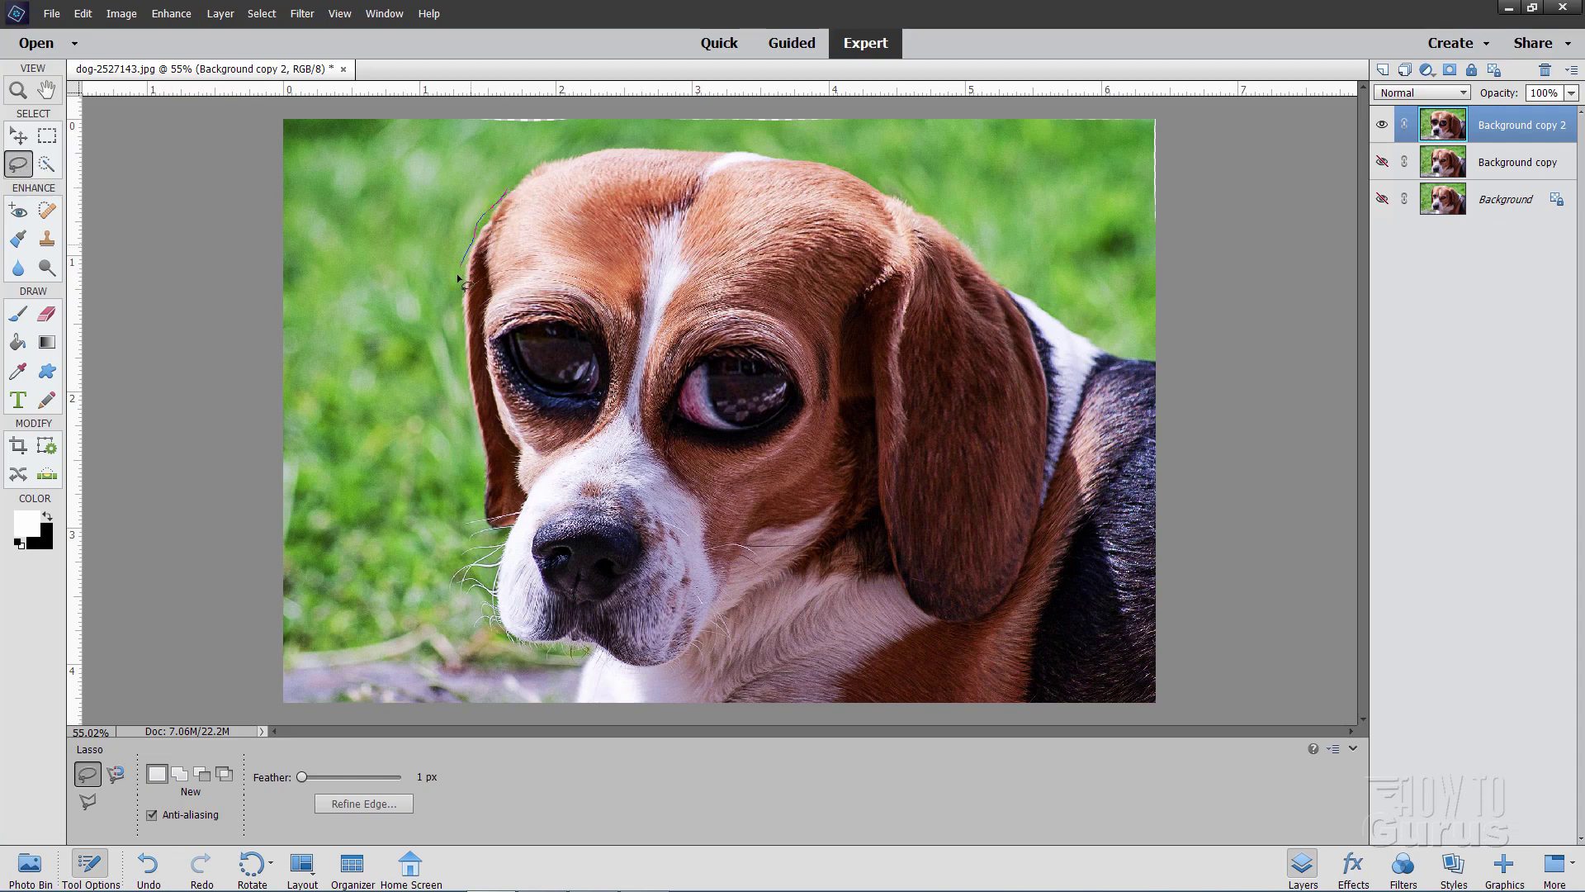
- Trace a closed lasso around the warped beagle's cheek, chin, ears and head top
left_click_drag(457, 330, 473, 421)
mouse_move(632, 725)
left_mouse_down()
mouse_move(1070, 775)
mouse_move(1176, 761)
mouse_move(1198, 698)
mouse_move(1198, 507)
left_mouse_up()
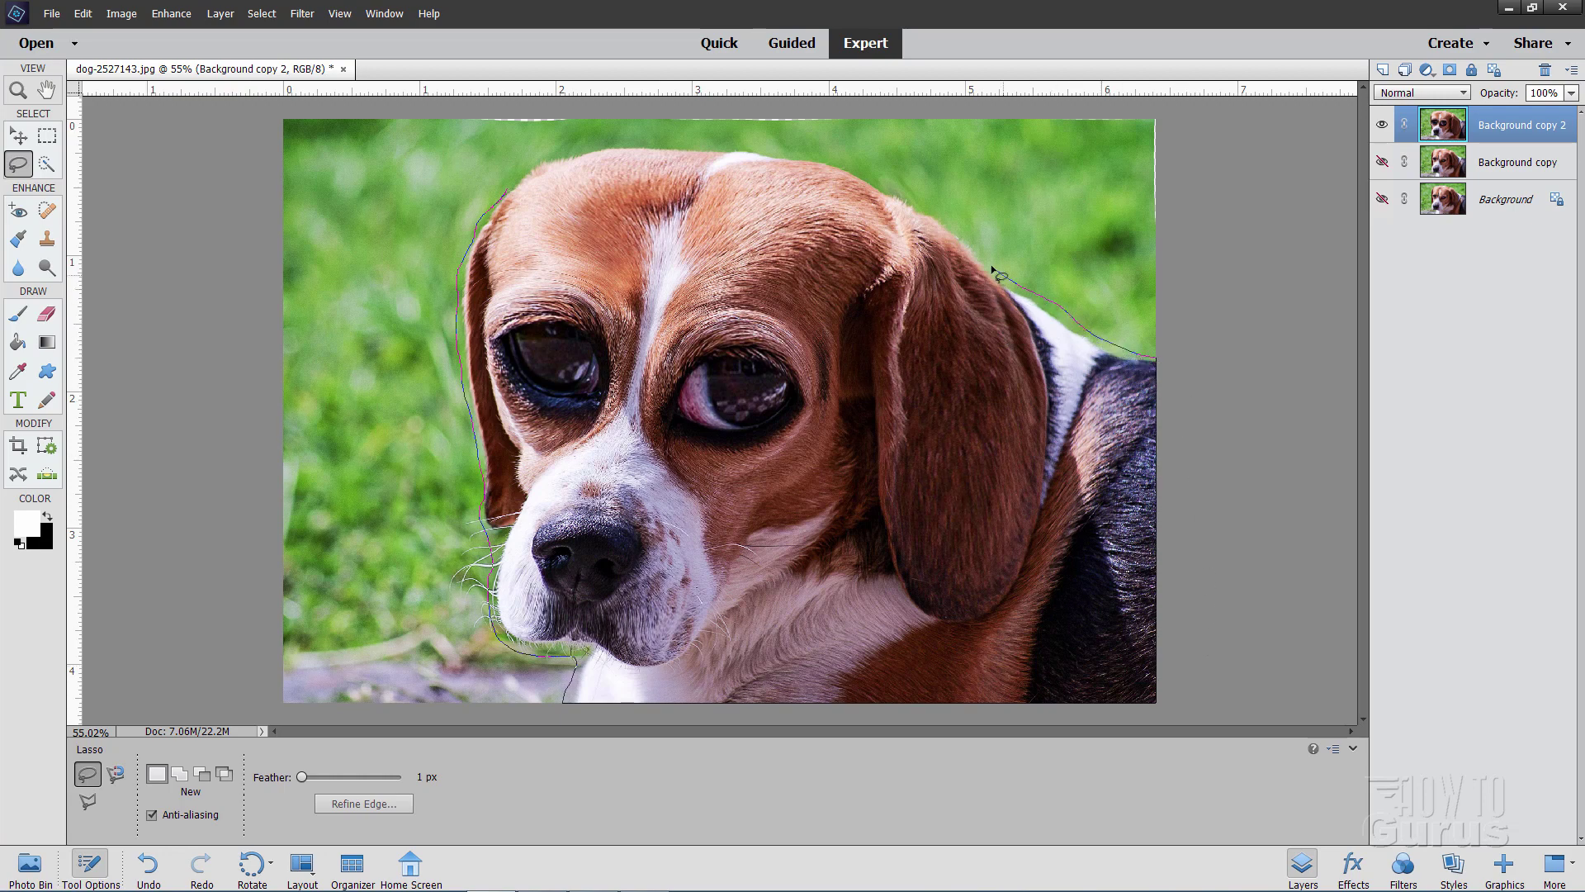
left_click_drag(878, 186, 847, 171)
left_click_drag(509, 184, 507, 186)
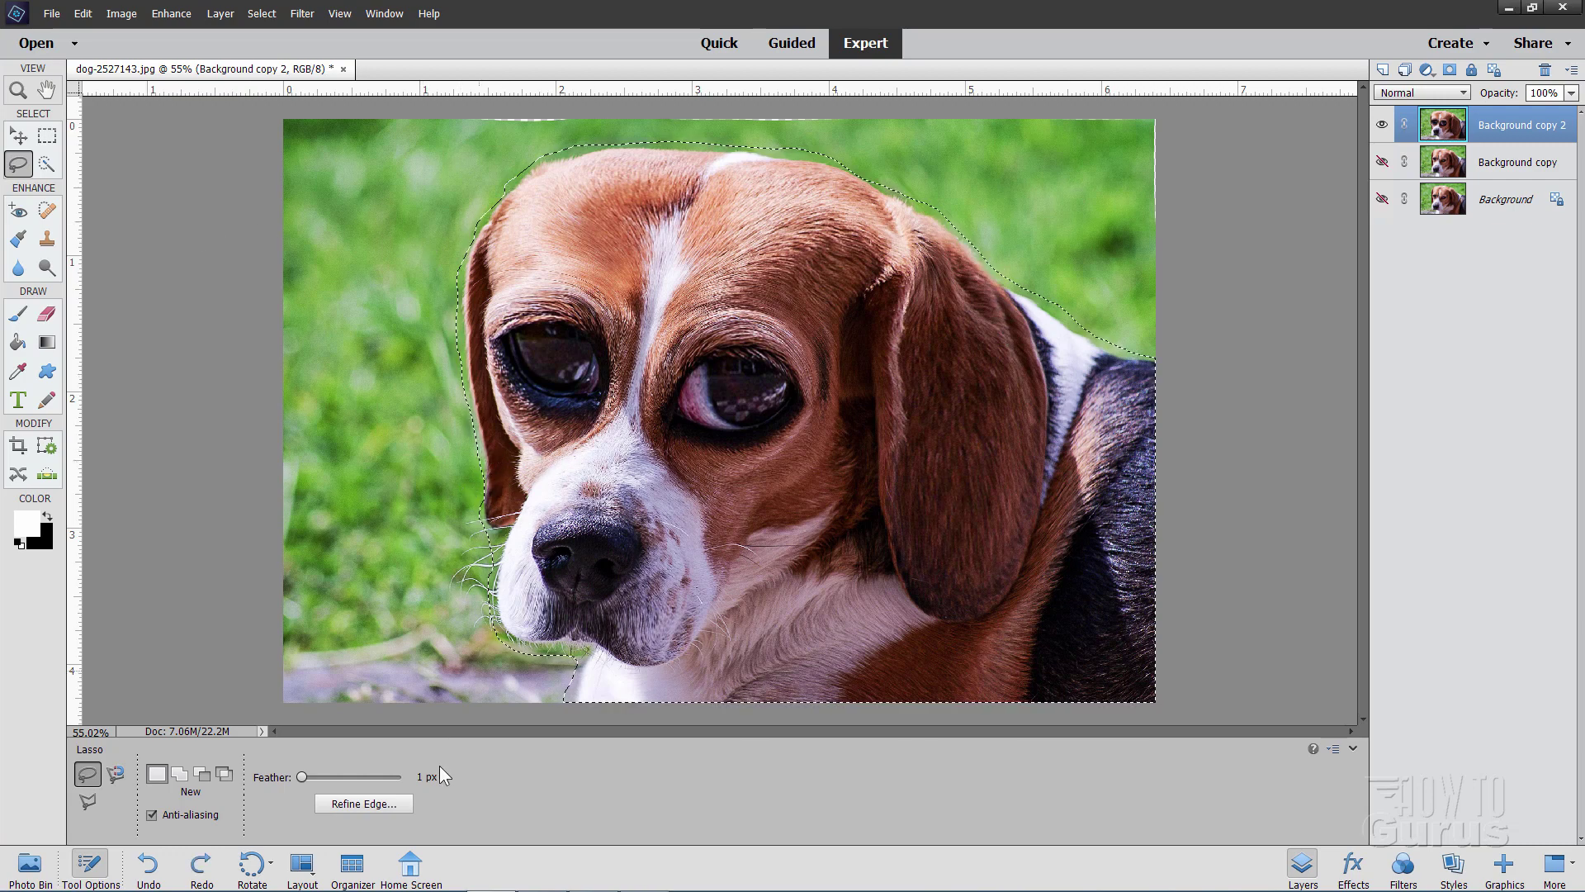
- In Refine Edge, enable Smart Radius and set output to New Layer with Layer Mask
left_click(362, 804)
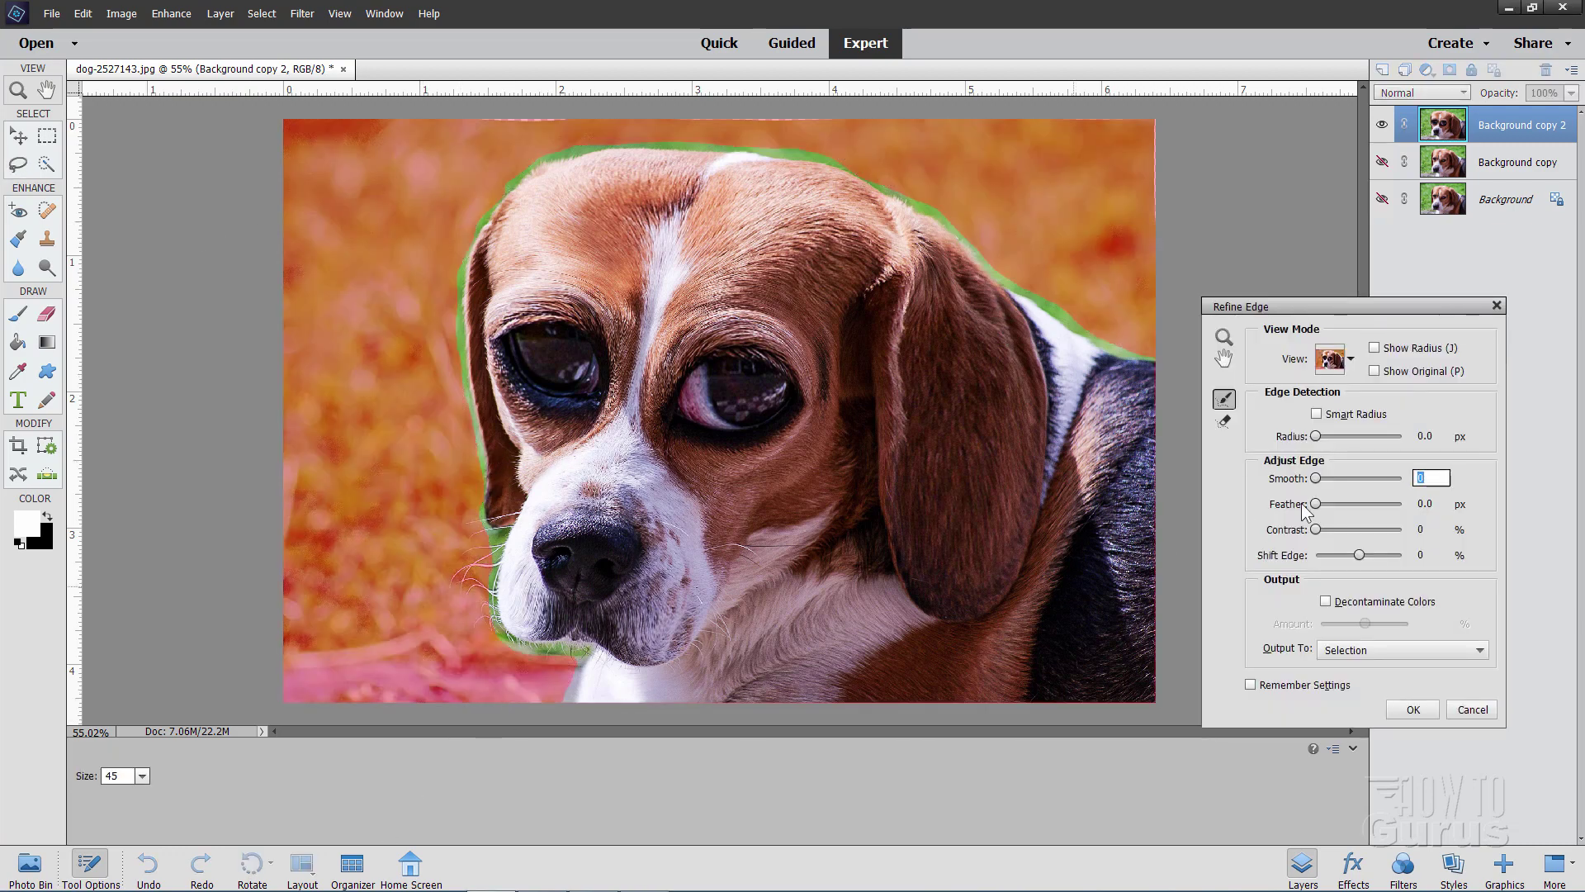
left_click(1318, 415)
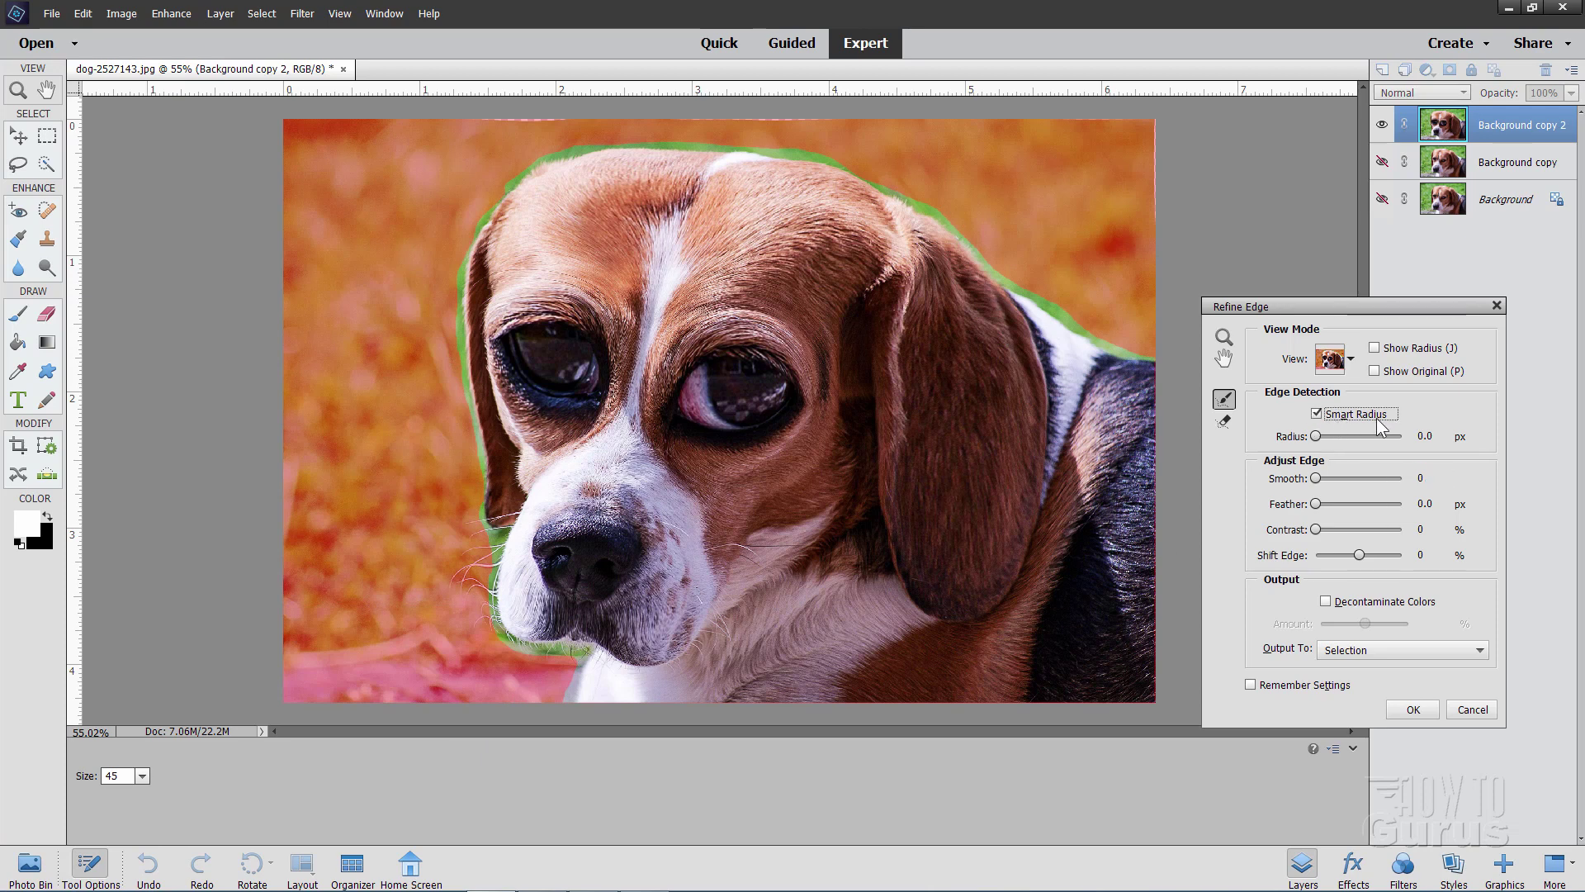
left_click(1342, 656)
left_click(1380, 706)
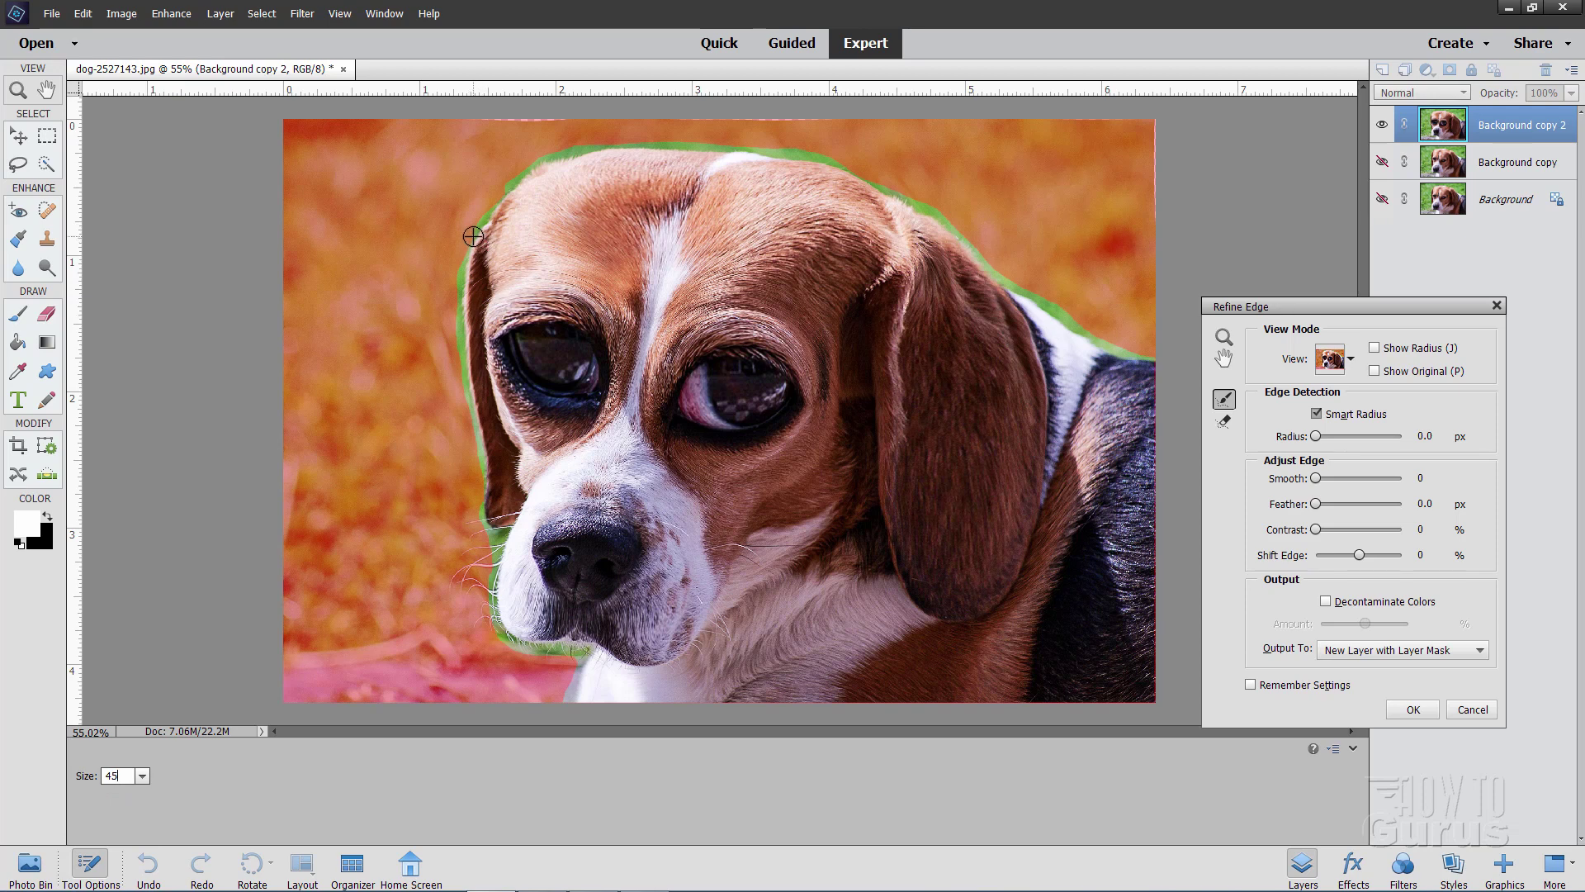
- Brush the fur edges along the head and right ear, then confirm the refinement
left_click_drag(473, 237, 461, 363)
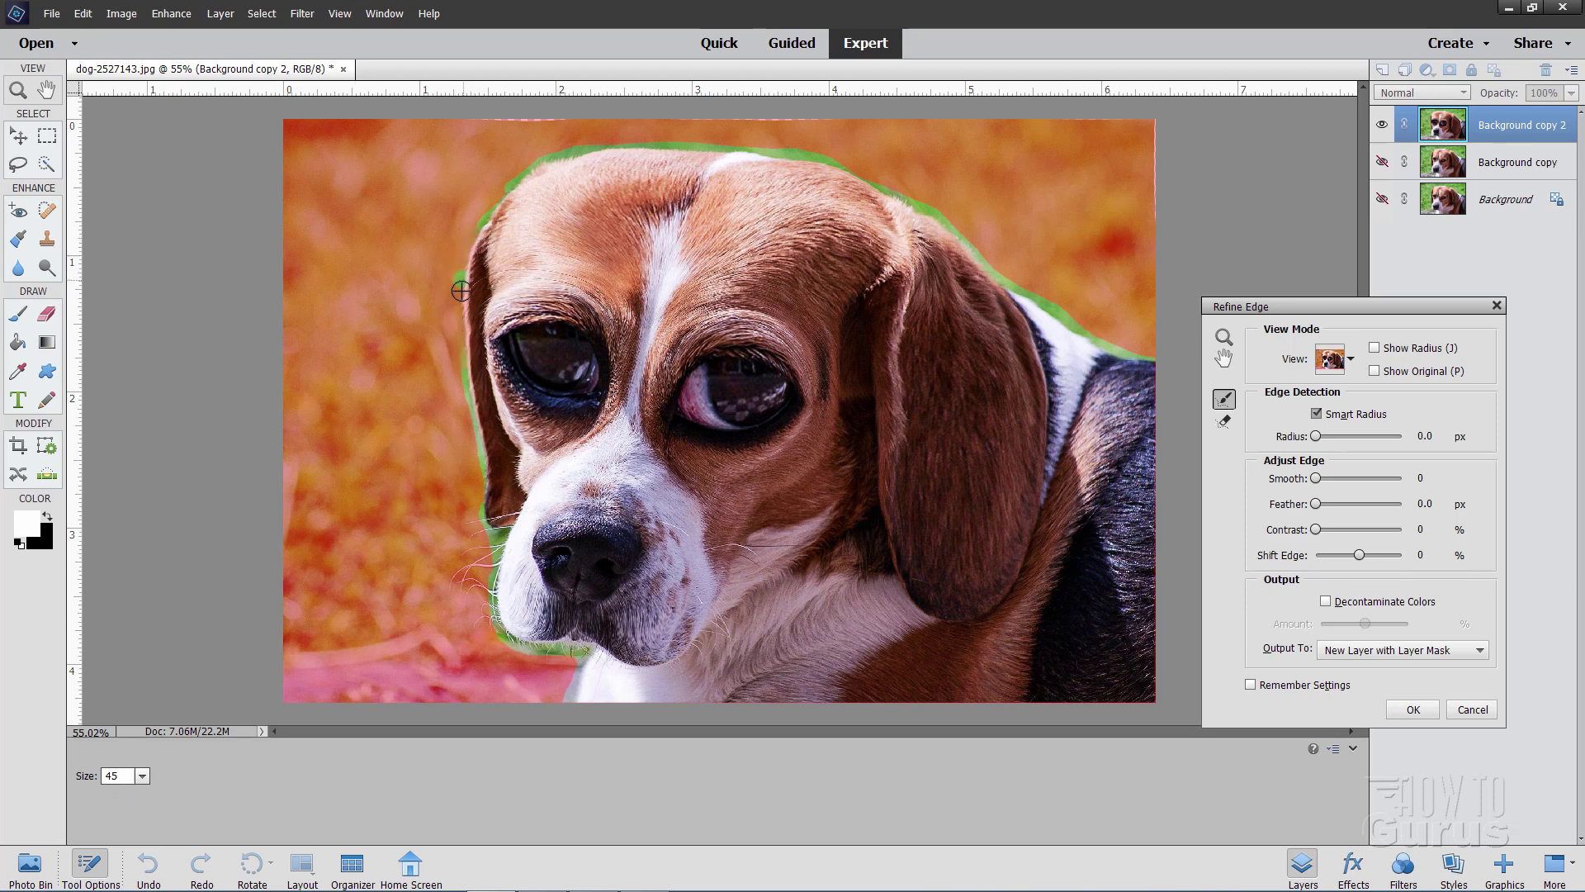
mouse_move(461, 291)
left_mouse_down()
mouse_move(486, 541)
mouse_move(513, 529)
mouse_move(491, 567)
mouse_move(493, 547)
mouse_move(489, 595)
mouse_move(521, 681)
mouse_move(507, 652)
mouse_move(551, 655)
mouse_move(500, 639)
mouse_move(588, 653)
mouse_move(589, 679)
mouse_move(574, 643)
mouse_move(554, 723)
mouse_move(588, 659)
left_mouse_up()
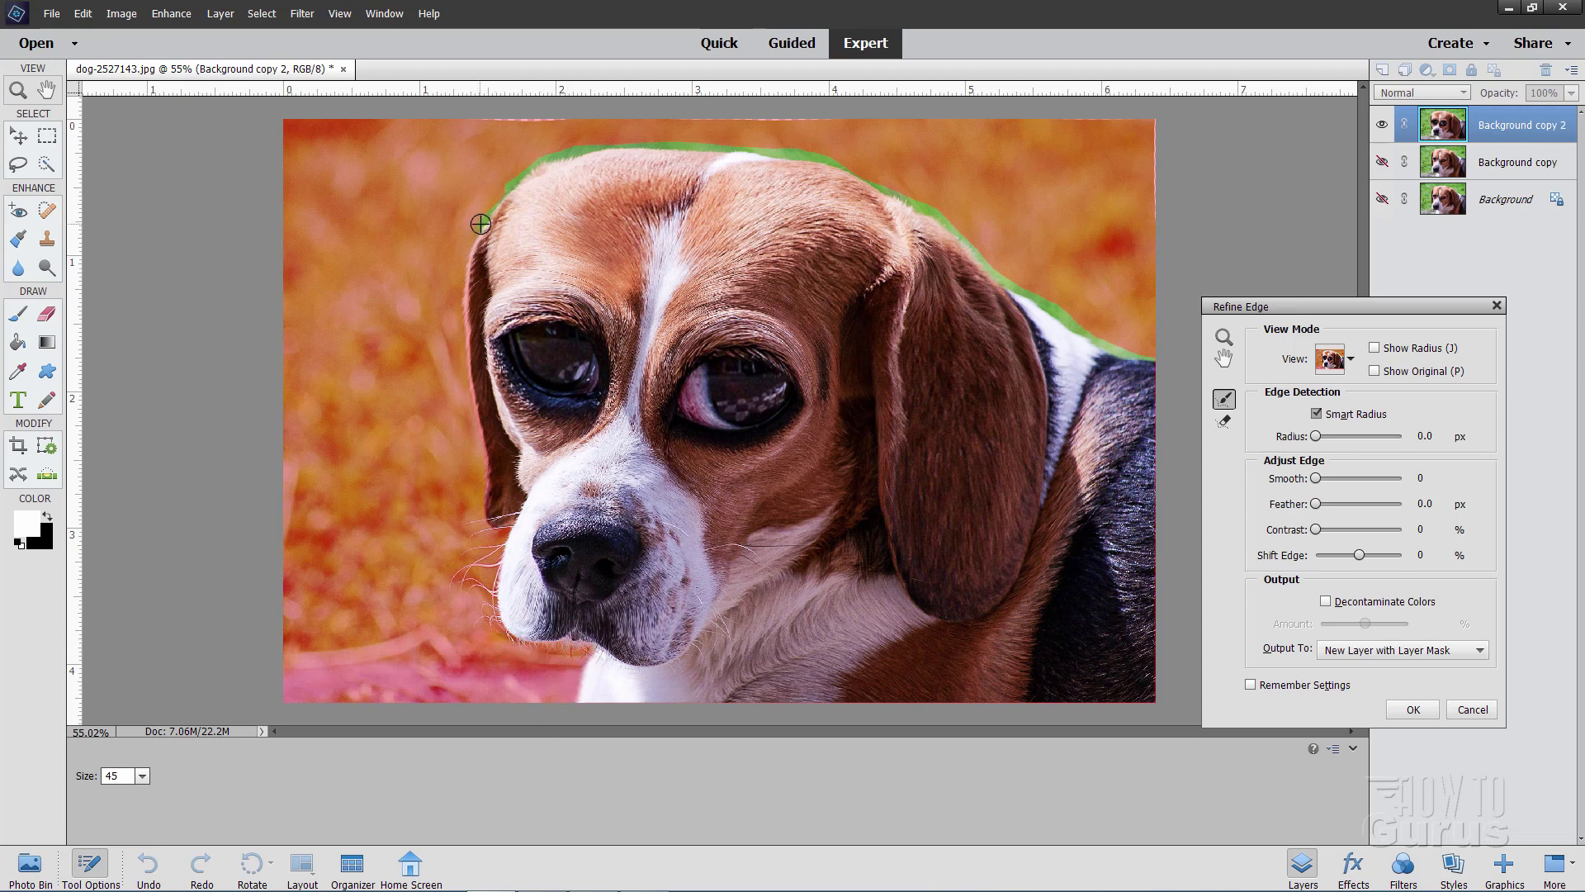
mouse_move(481, 223)
left_mouse_down()
mouse_move(534, 149)
mouse_move(487, 186)
mouse_move(602, 147)
mouse_move(548, 152)
mouse_move(564, 140)
mouse_move(846, 152)
mouse_move(883, 166)
mouse_move(821, 155)
mouse_move(970, 221)
mouse_move(994, 267)
mouse_move(964, 241)
mouse_move(1039, 296)
mouse_move(1065, 286)
mouse_move(1058, 307)
mouse_move(1106, 349)
mouse_move(1091, 346)
mouse_move(1074, 319)
mouse_move(1160, 353)
left_mouse_up()
left_click_drag(1054, 305, 1015, 283)
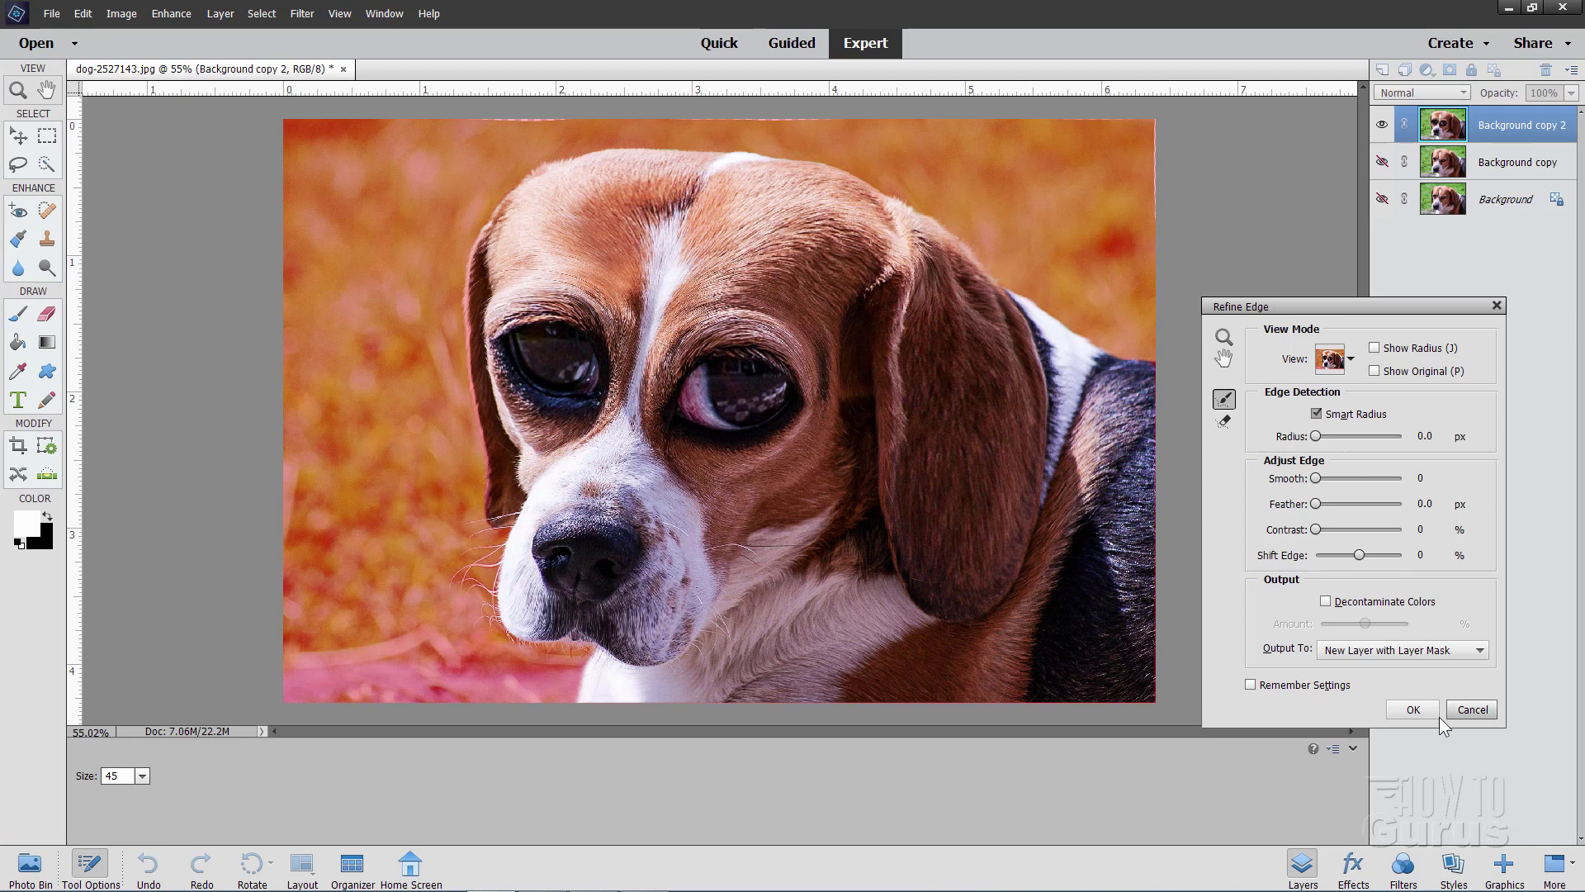
left_click(1415, 710)
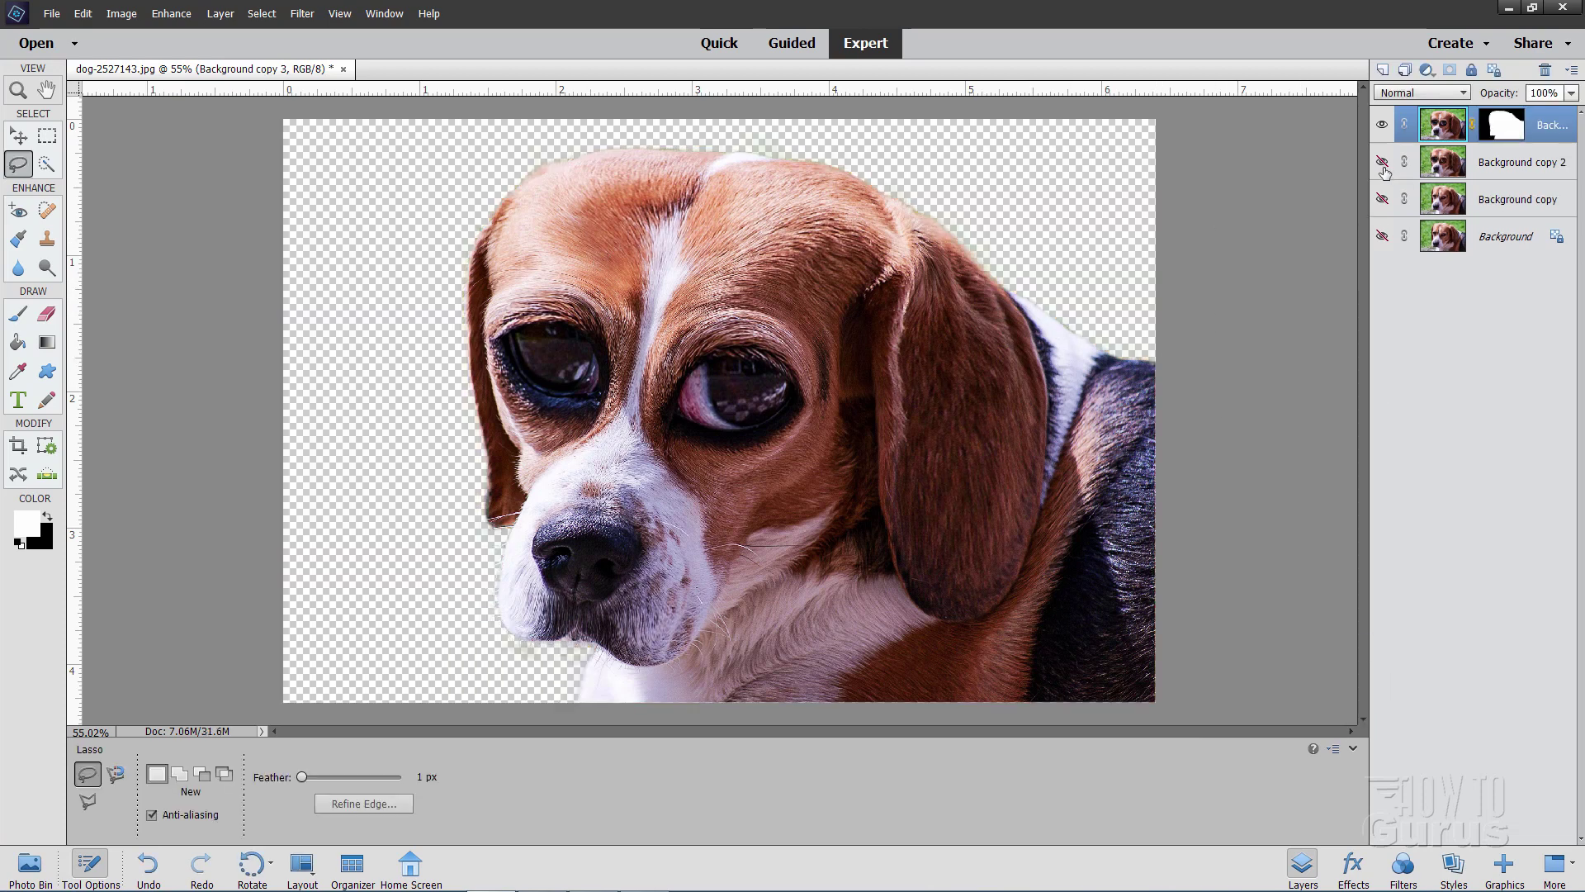
- Make the Background copy layer visible behind the cut-out dog
left_click(1384, 200)
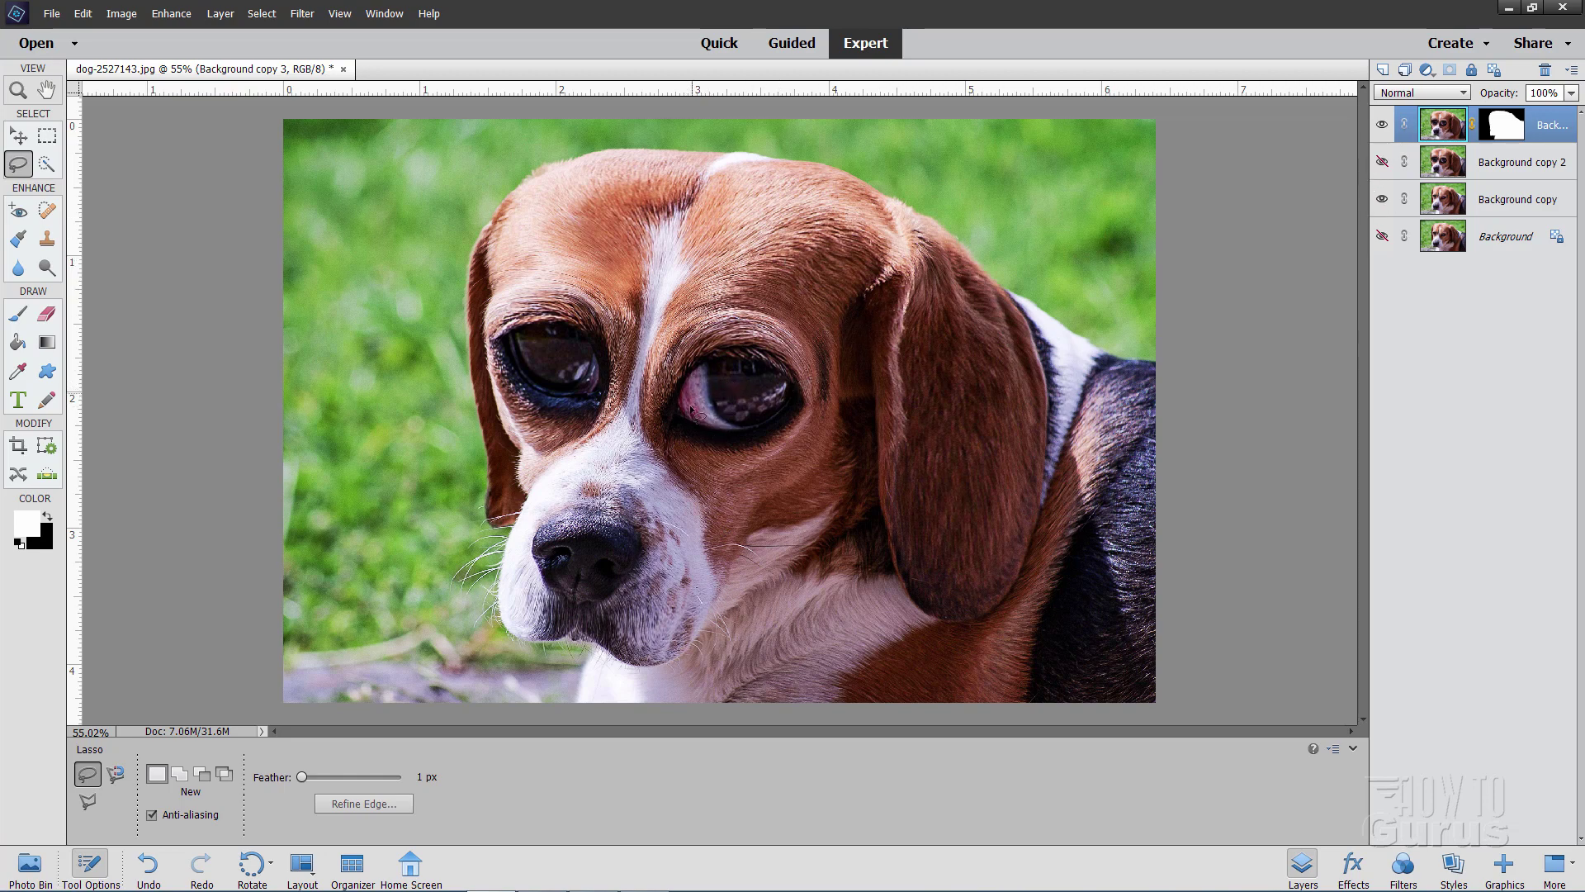
- Zoom in to 200% on the dog's eyes
left_click(17, 90)
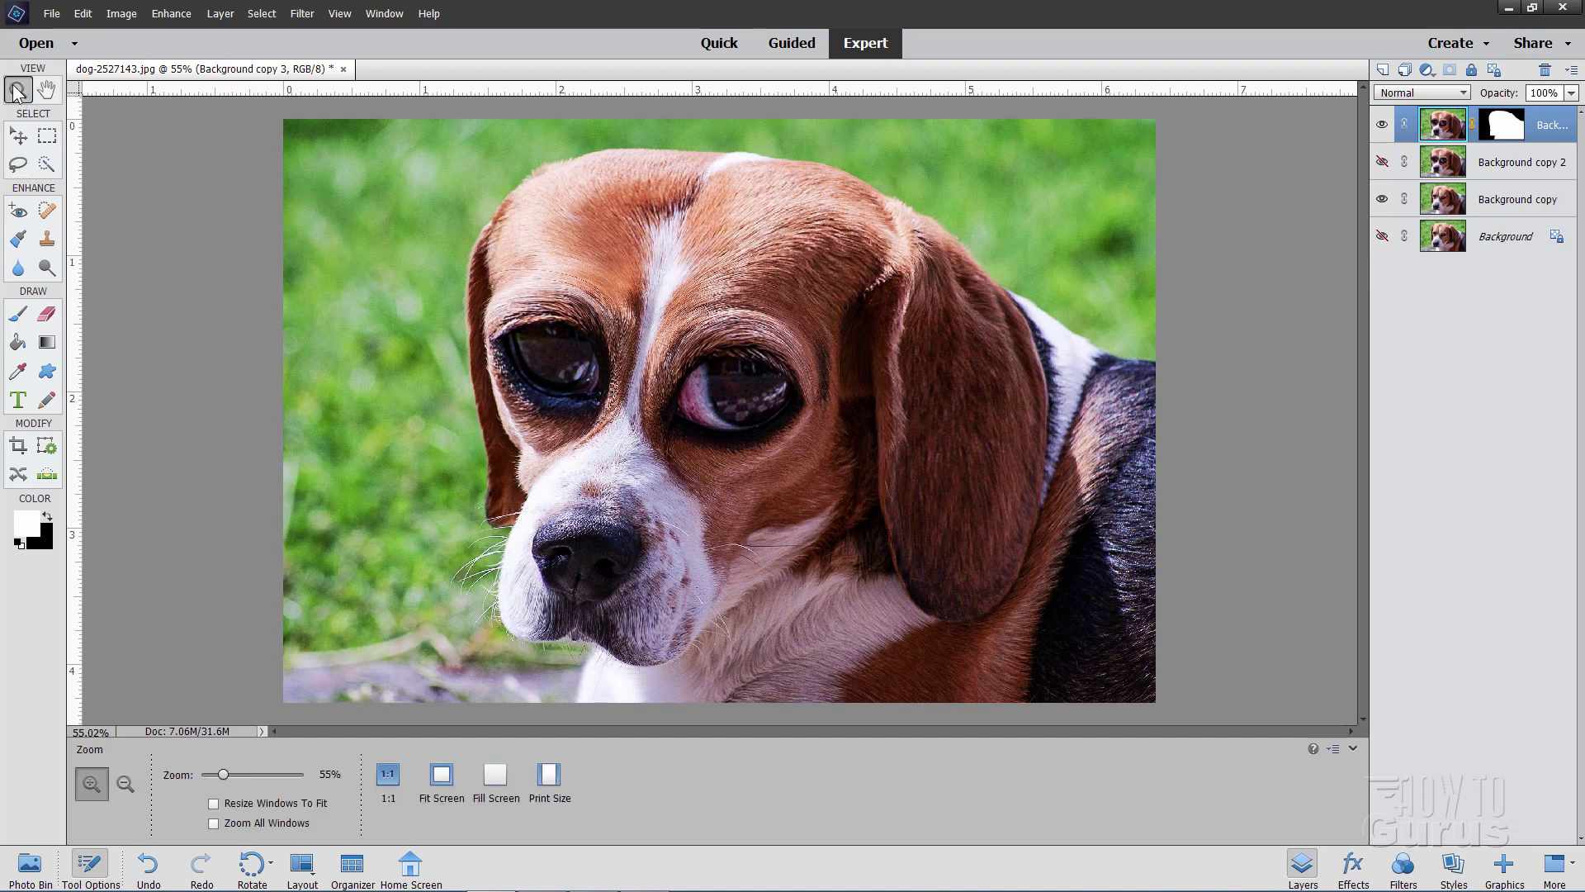
left_click(696, 410)
left_click(696, 410)
left_click(696, 411)
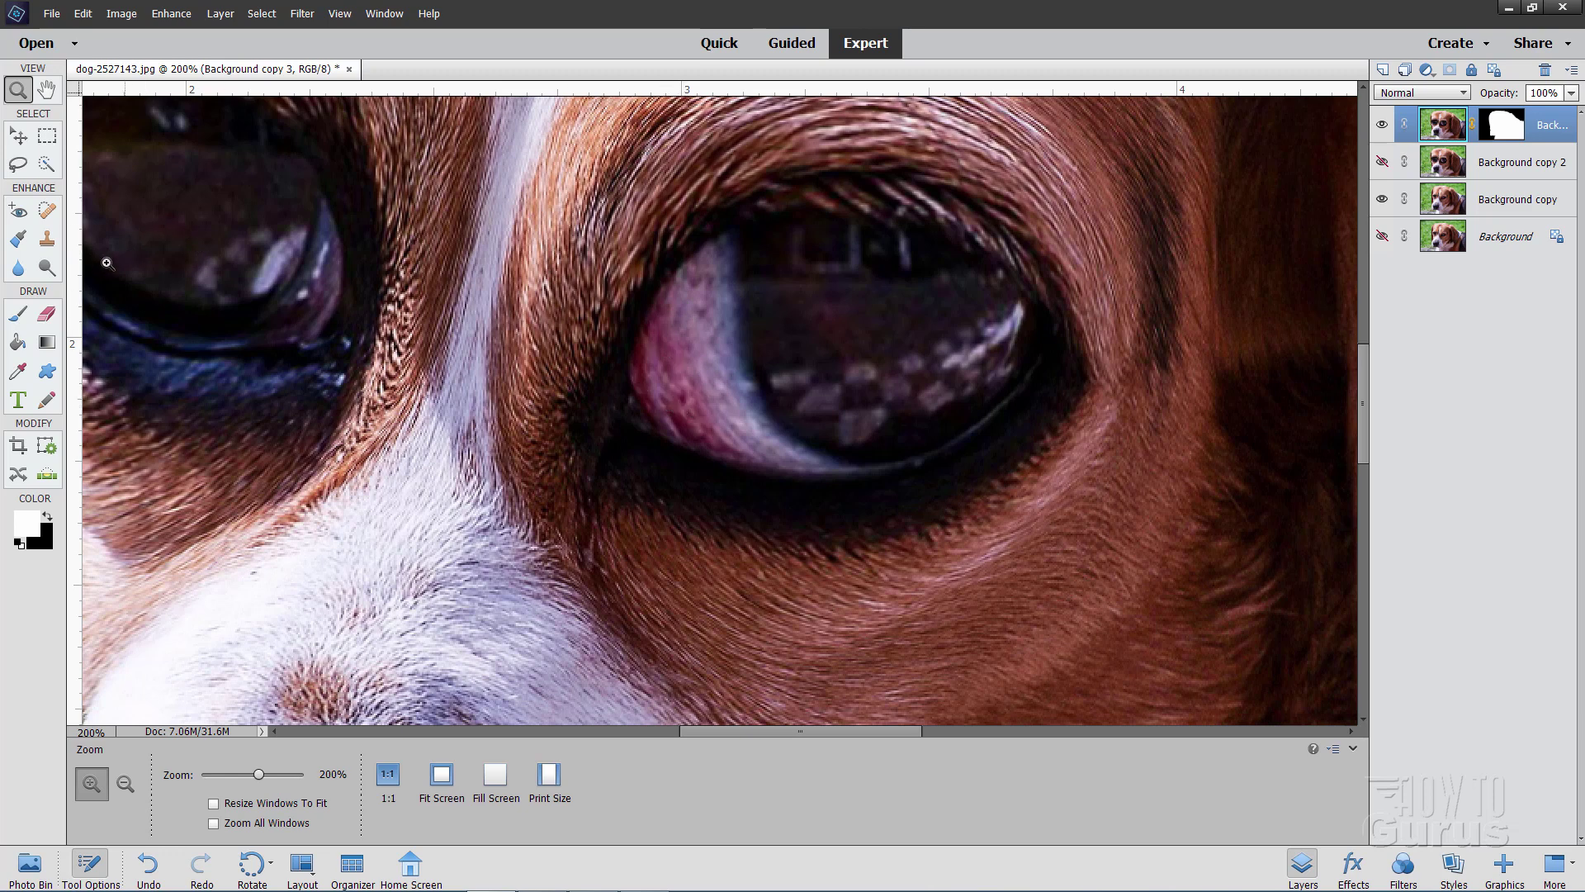
- Desaturate the pink eye whites and left eye rim with the Sponge tool
left_click(47, 267)
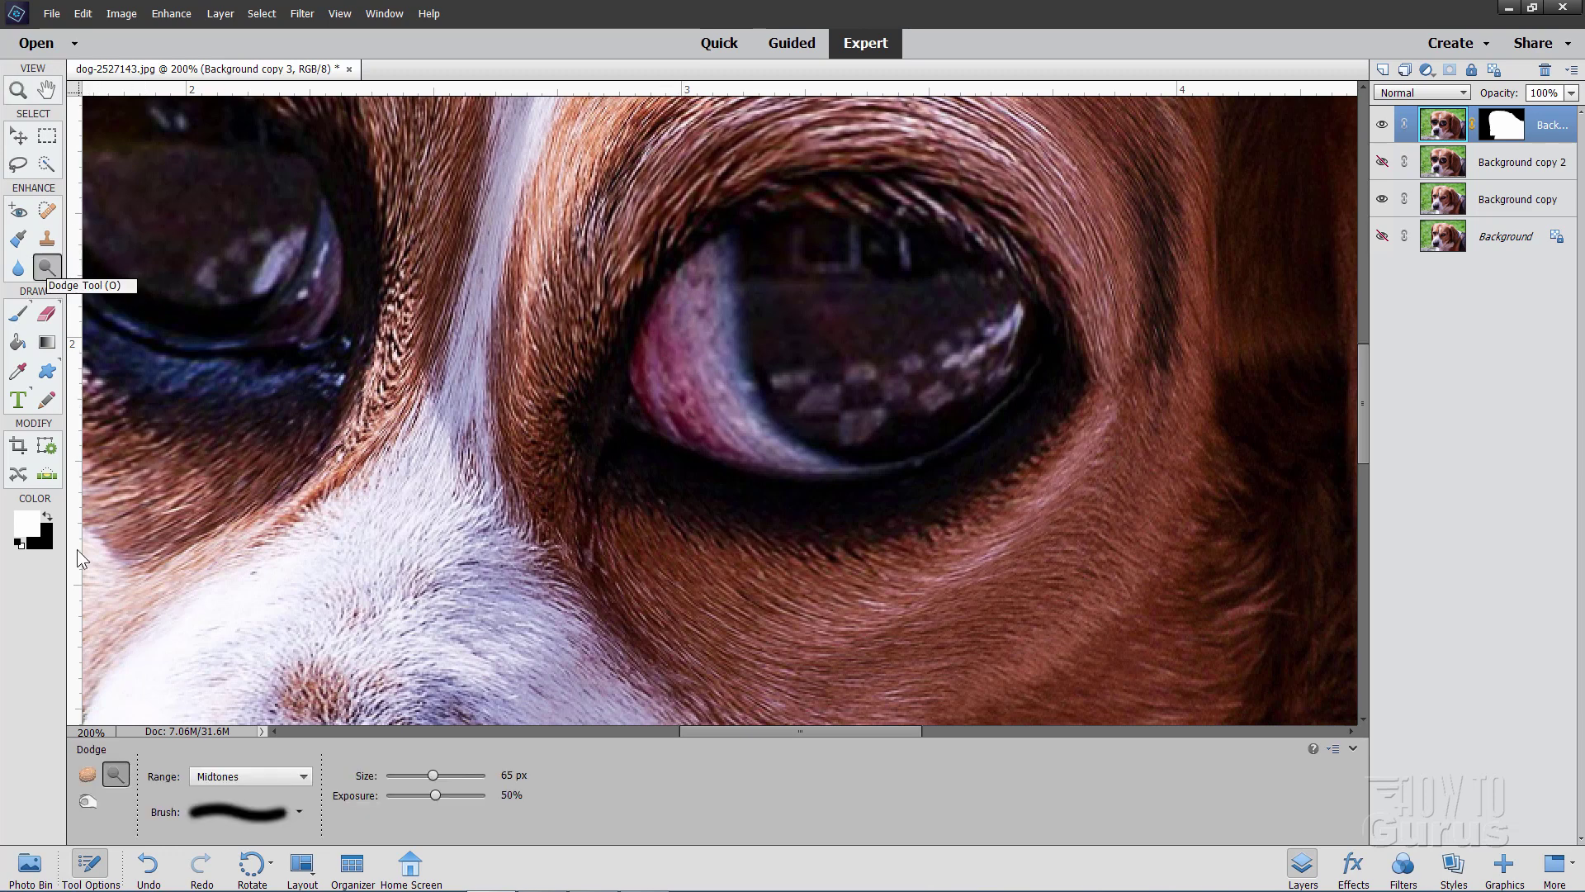
left_click(87, 774)
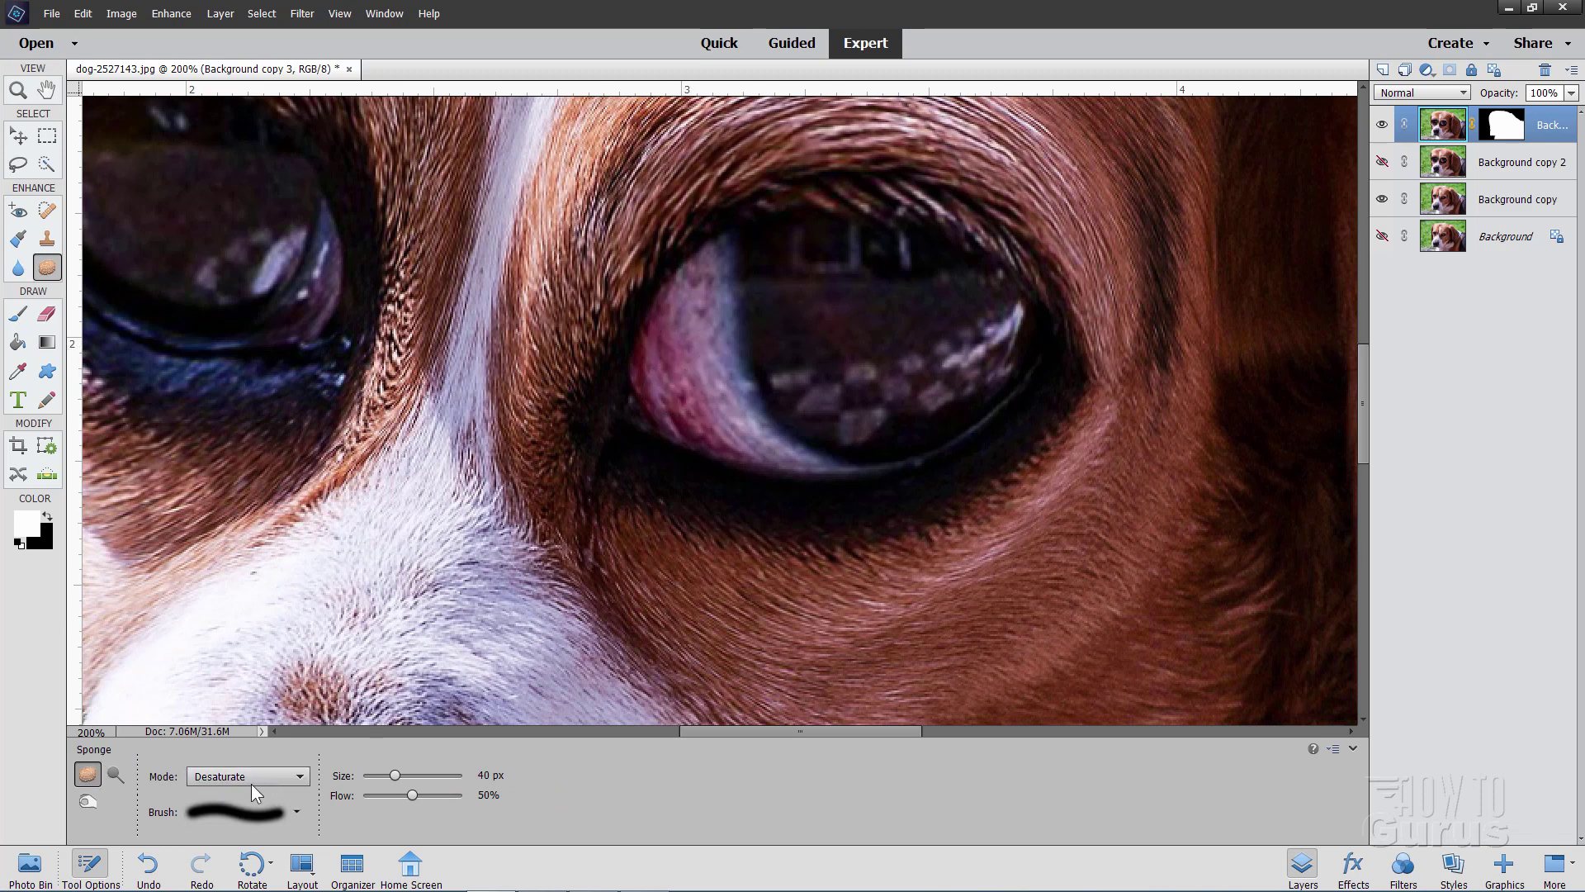
mouse_move(695, 318)
left_mouse_down()
mouse_move(690, 367)
mouse_move(696, 299)
mouse_move(681, 328)
mouse_move(687, 381)
mouse_move(679, 329)
mouse_move(702, 353)
mouse_move(665, 373)
mouse_move(684, 290)
mouse_move(662, 405)
mouse_move(660, 358)
mouse_move(699, 329)
mouse_move(717, 421)
mouse_move(685, 383)
mouse_move(679, 401)
mouse_move(723, 442)
mouse_move(652, 371)
mouse_move(725, 436)
mouse_move(707, 428)
mouse_move(708, 283)
mouse_move(702, 330)
mouse_move(706, 294)
mouse_move(688, 288)
mouse_move(651, 367)
mouse_move(670, 290)
mouse_move(644, 395)
mouse_move(657, 309)
mouse_move(636, 445)
mouse_move(663, 417)
mouse_move(760, 479)
mouse_move(681, 440)
mouse_move(729, 455)
mouse_move(678, 405)
mouse_move(769, 463)
mouse_move(681, 351)
mouse_move(755, 456)
mouse_move(690, 328)
mouse_move(702, 370)
mouse_move(700, 259)
mouse_move(691, 406)
mouse_move(701, 430)
mouse_move(767, 433)
mouse_move(739, 391)
mouse_move(718, 263)
mouse_move(697, 401)
mouse_move(678, 317)
mouse_move(686, 407)
mouse_move(785, 470)
mouse_move(669, 361)
mouse_move(620, 409)
mouse_move(654, 289)
mouse_move(635, 394)
mouse_move(723, 466)
mouse_move(662, 428)
left_mouse_up()
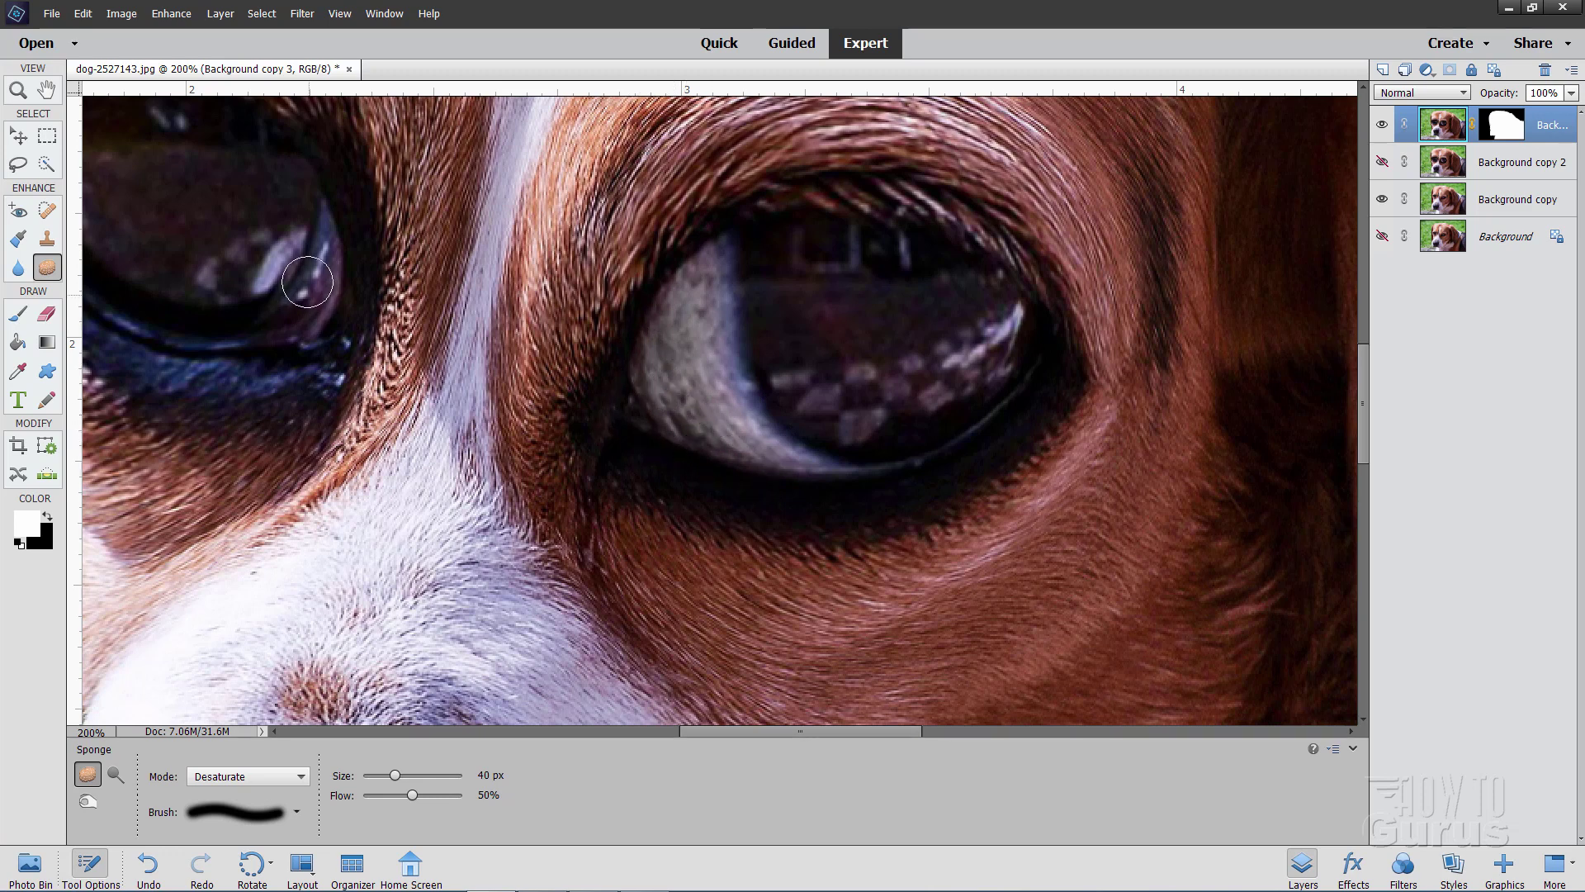
mouse_move(329, 294)
left_mouse_down()
mouse_move(312, 323)
mouse_move(333, 243)
mouse_move(311, 308)
mouse_move(327, 310)
mouse_move(267, 341)
mouse_move(339, 263)
mouse_move(303, 317)
mouse_move(337, 282)
mouse_move(327, 307)
mouse_move(284, 331)
left_mouse_up()
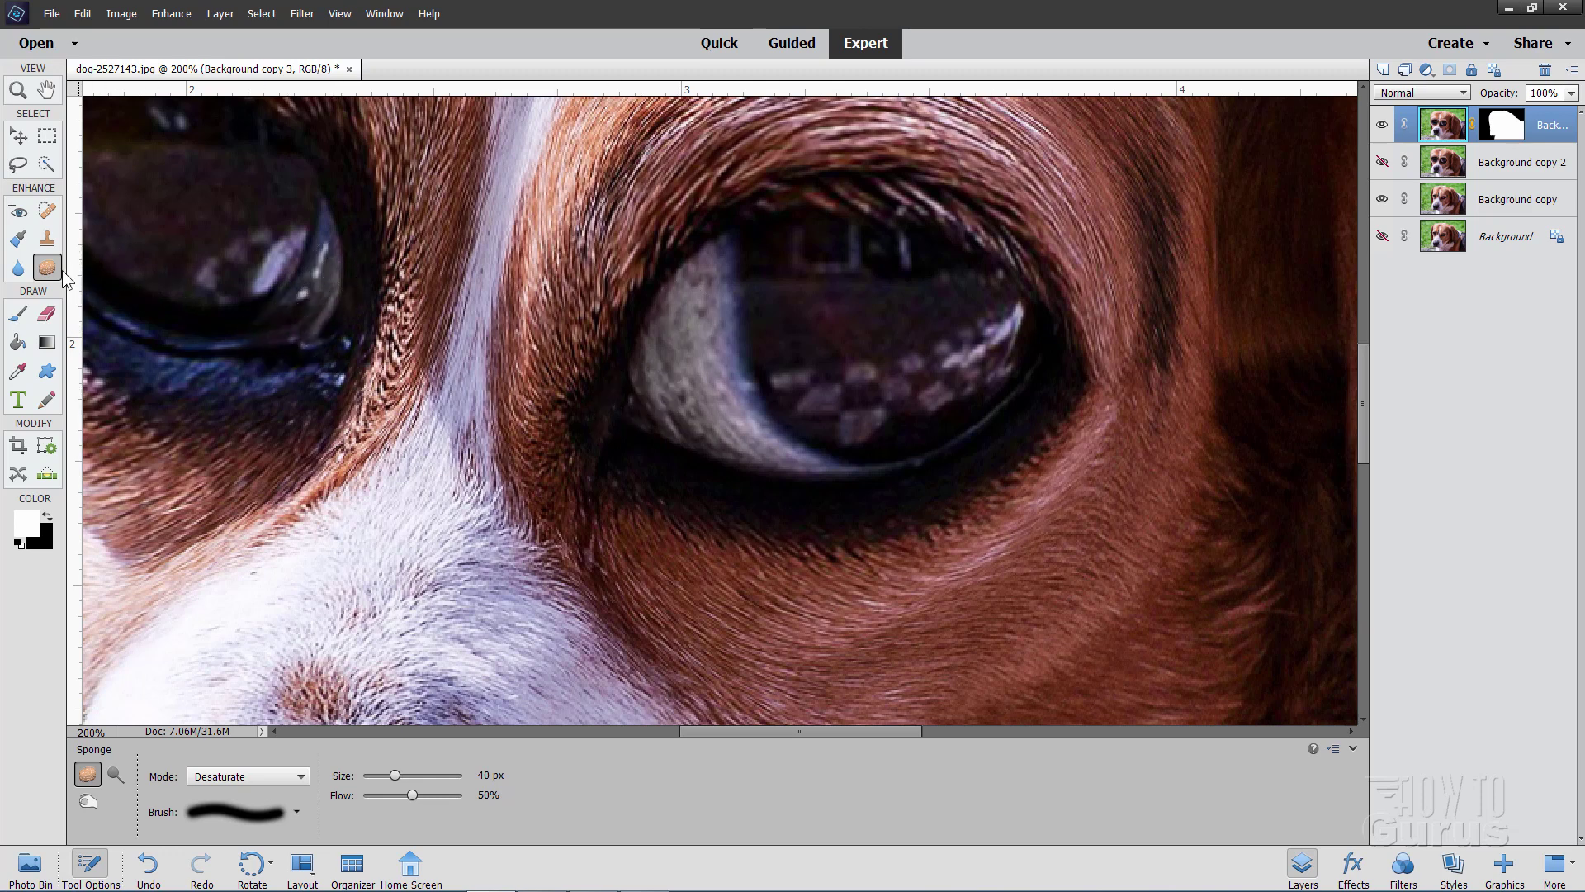
- Dodge (Midtones, 65 px) the whites and highlights of both eyes, then fit the image on screen
left_click(114, 775)
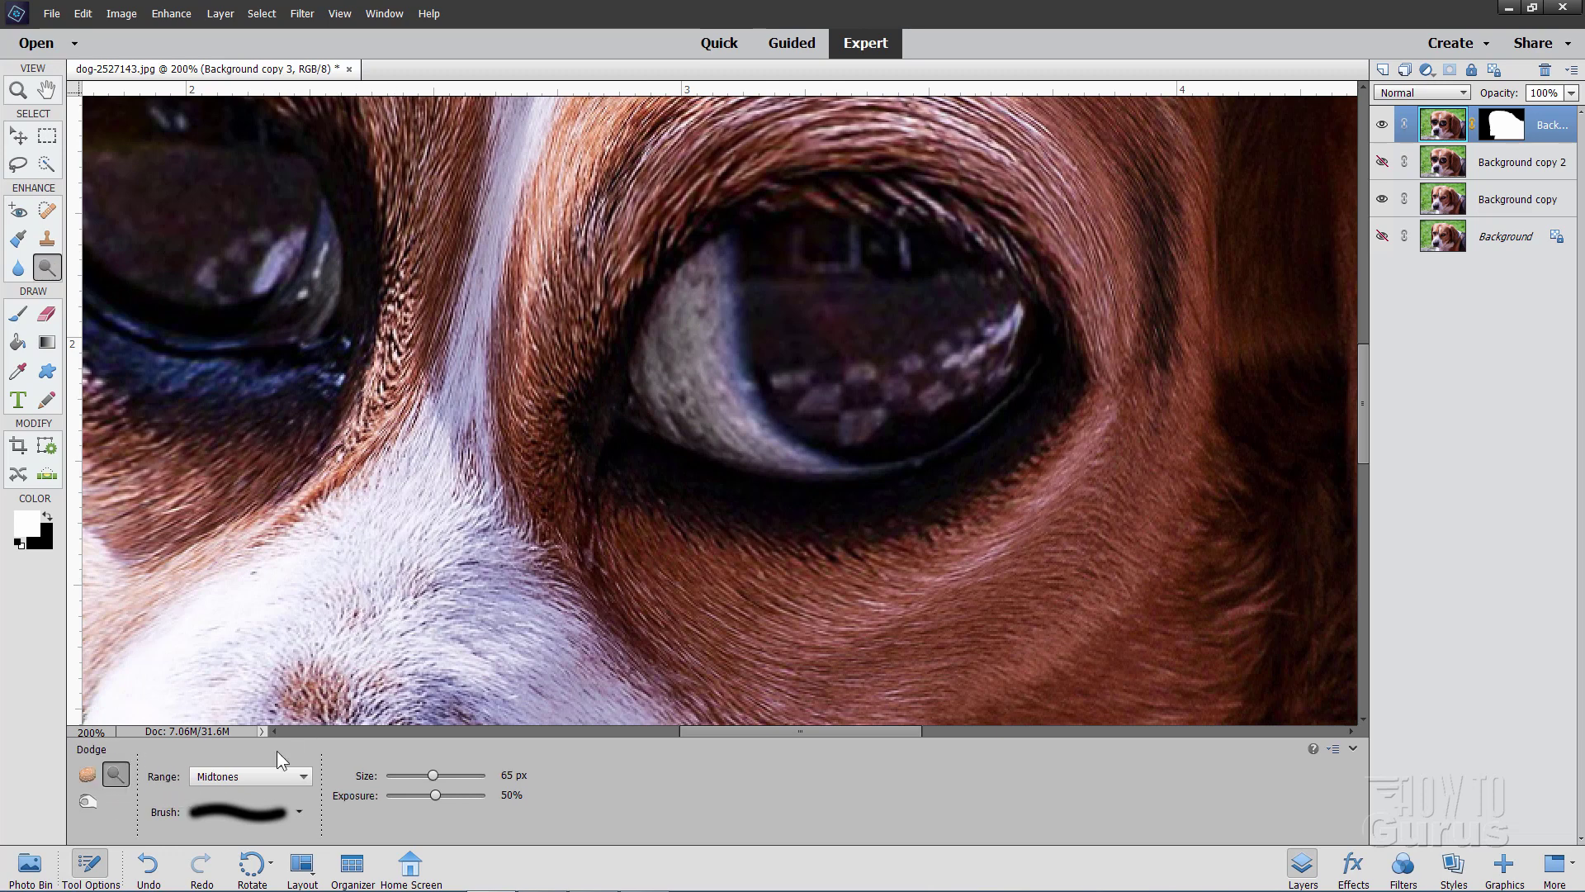
mouse_move(665, 389)
left_mouse_down()
mouse_move(695, 333)
mouse_move(702, 395)
mouse_move(698, 330)
mouse_move(678, 342)
mouse_move(705, 283)
mouse_move(657, 404)
mouse_move(726, 425)
mouse_move(677, 390)
mouse_move(655, 402)
mouse_move(772, 459)
mouse_move(680, 400)
mouse_move(648, 405)
mouse_move(669, 385)
mouse_move(636, 411)
mouse_move(661, 323)
mouse_move(672, 346)
mouse_move(706, 314)
left_mouse_up()
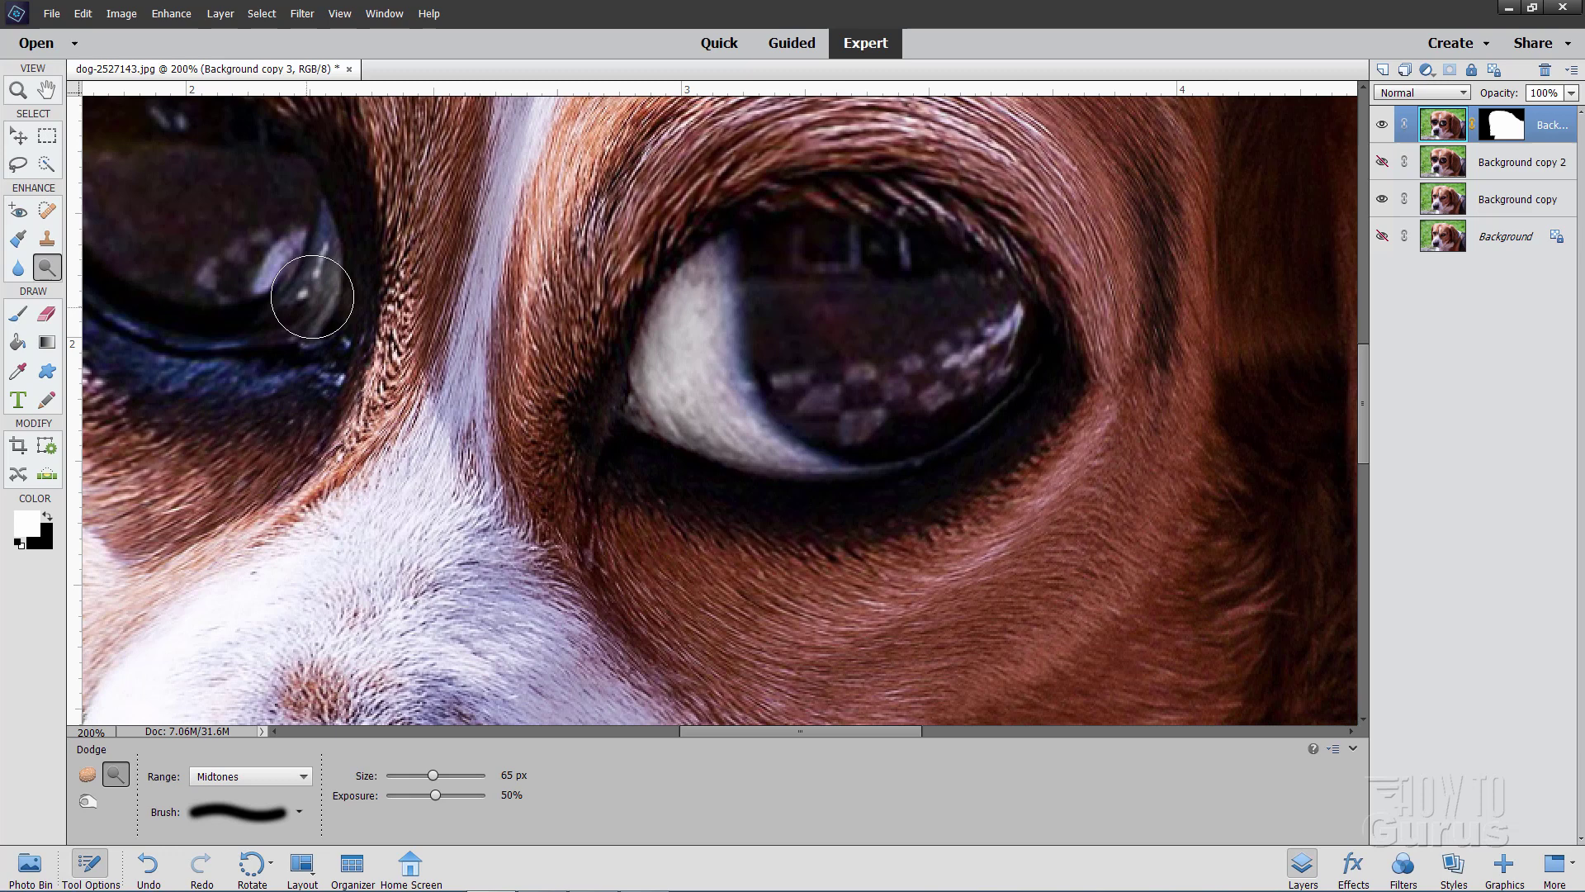
mouse_move(312, 297)
left_mouse_down()
mouse_move(274, 341)
mouse_move(336, 310)
mouse_move(321, 278)
mouse_move(289, 325)
mouse_move(316, 313)
mouse_move(327, 270)
mouse_move(274, 328)
mouse_move(307, 299)
mouse_move(317, 253)
mouse_move(307, 297)
mouse_move(248, 332)
mouse_move(257, 344)
mouse_move(301, 329)
mouse_move(325, 231)
left_mouse_up()
mouse_move(690, 389)
left_mouse_down()
mouse_move(718, 357)
mouse_move(719, 413)
mouse_move(672, 396)
left_mouse_up()
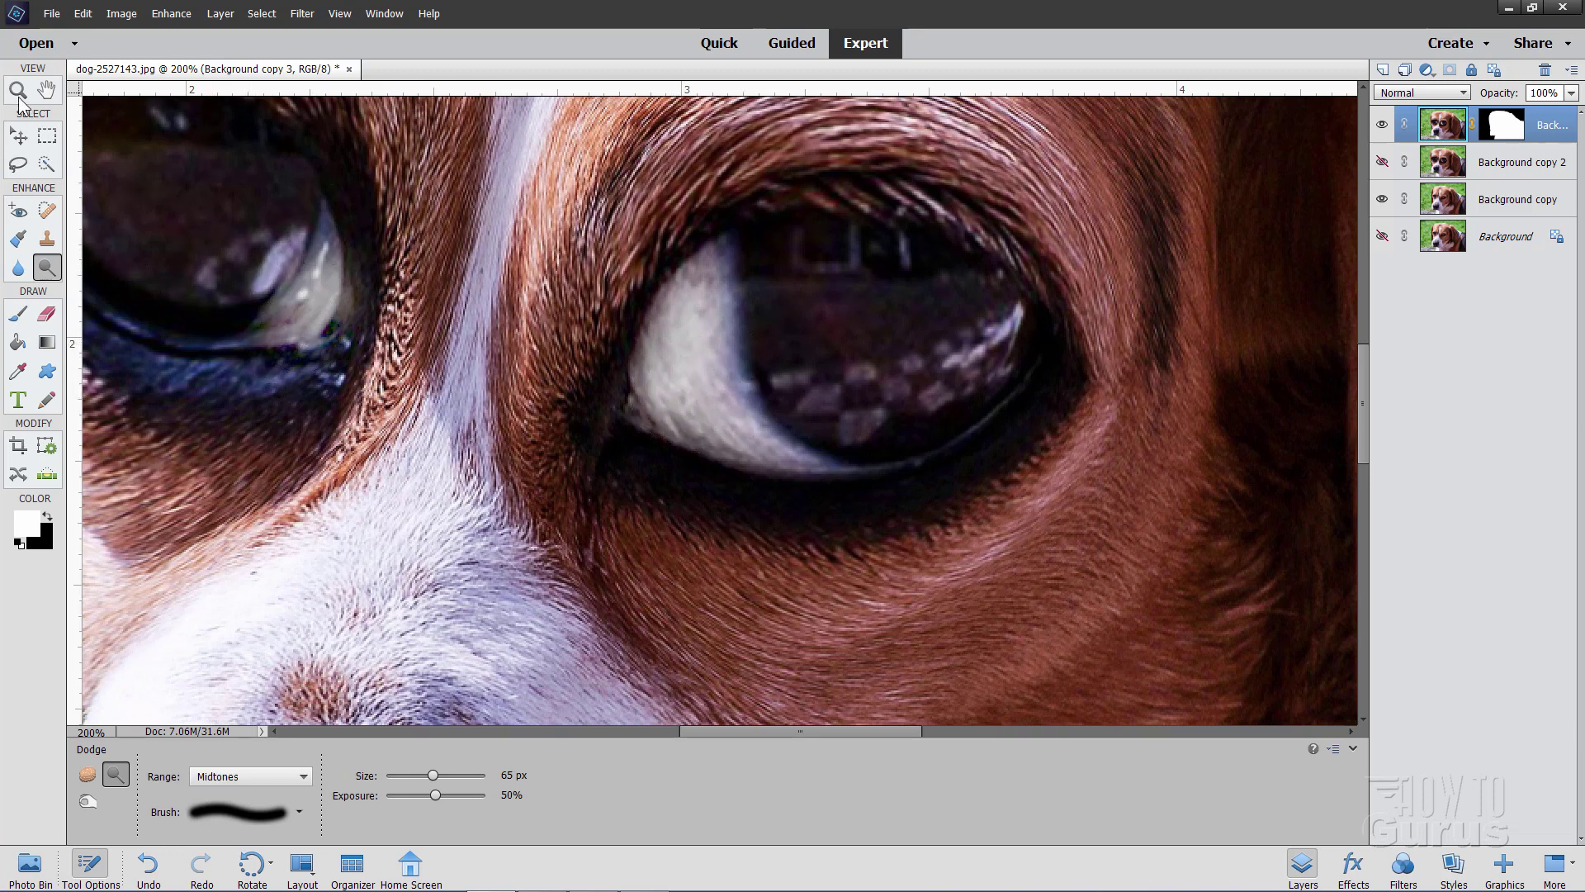
left_click(19, 91)
left_click(442, 774)
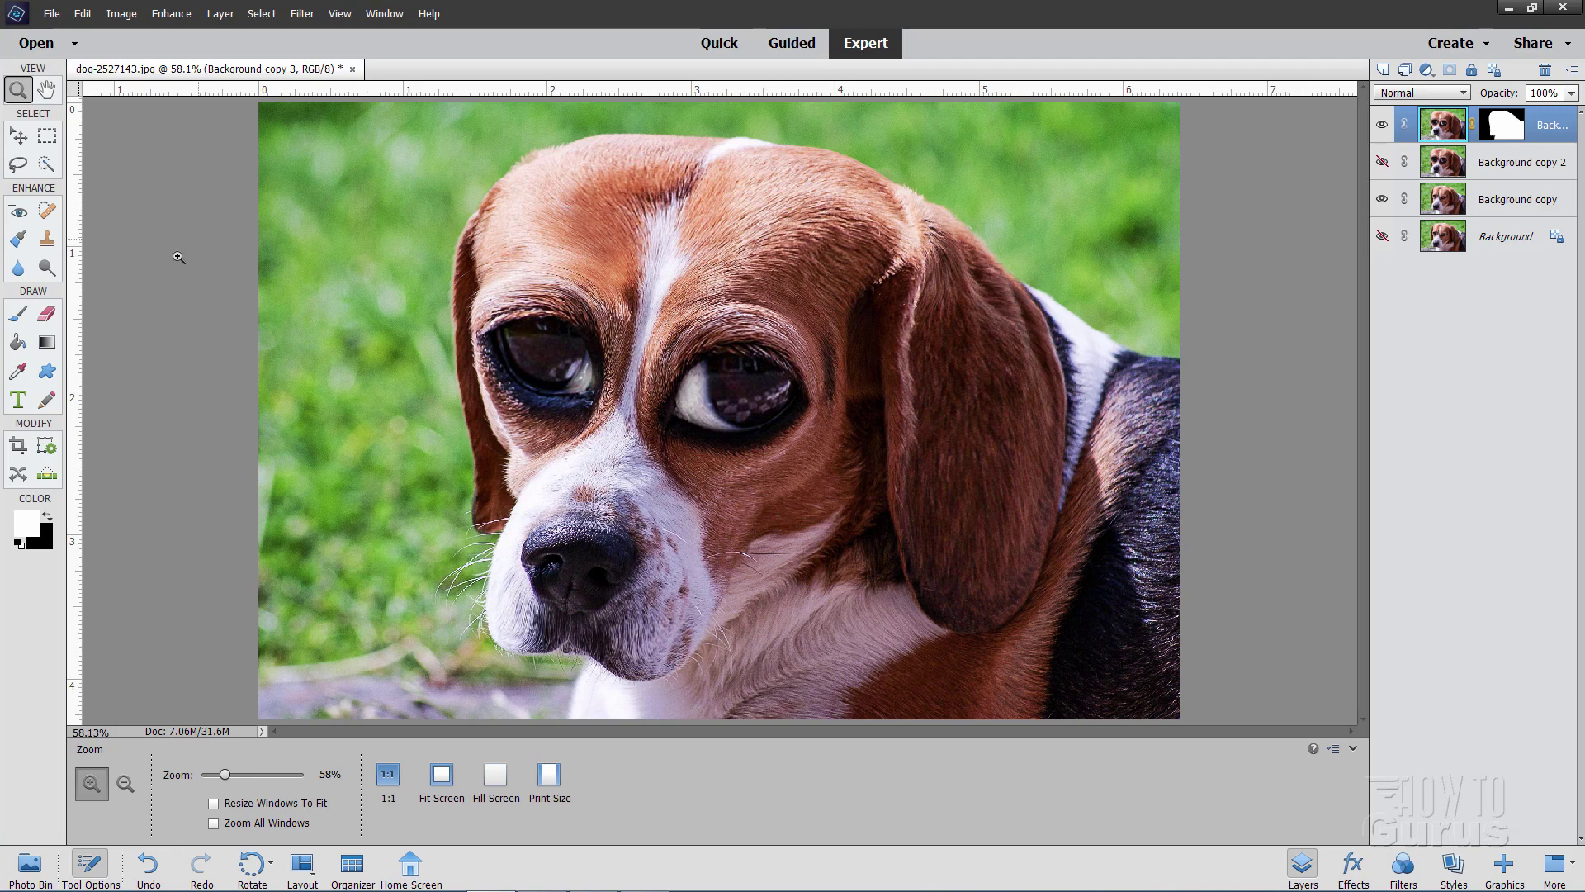
- Select the Move tool and open the Filter menu
left_click(18, 135)
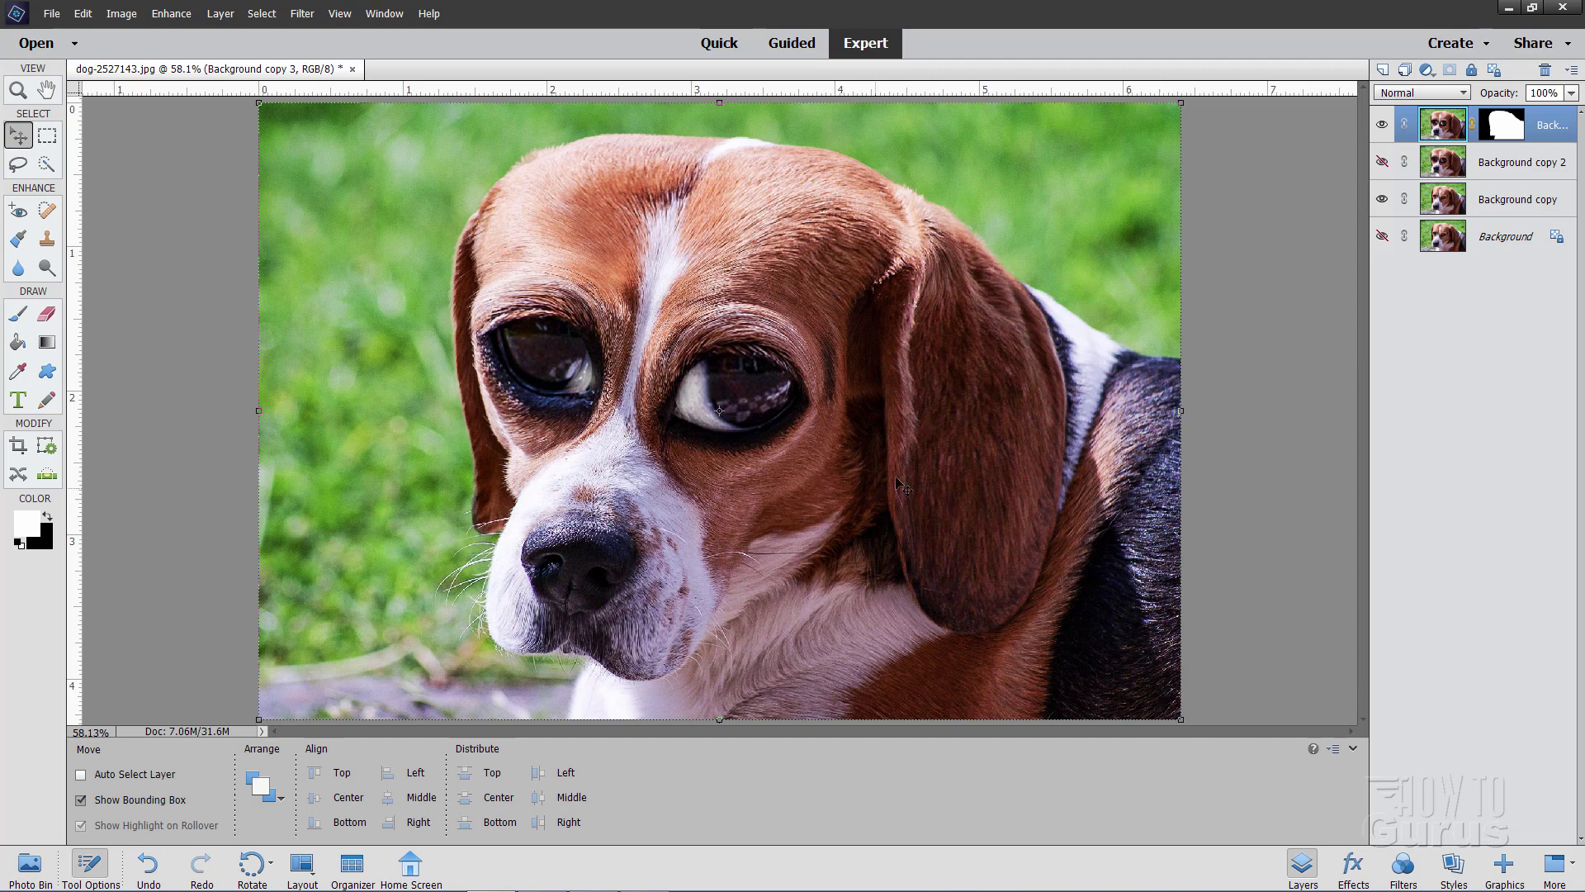
left_click(291, 15)
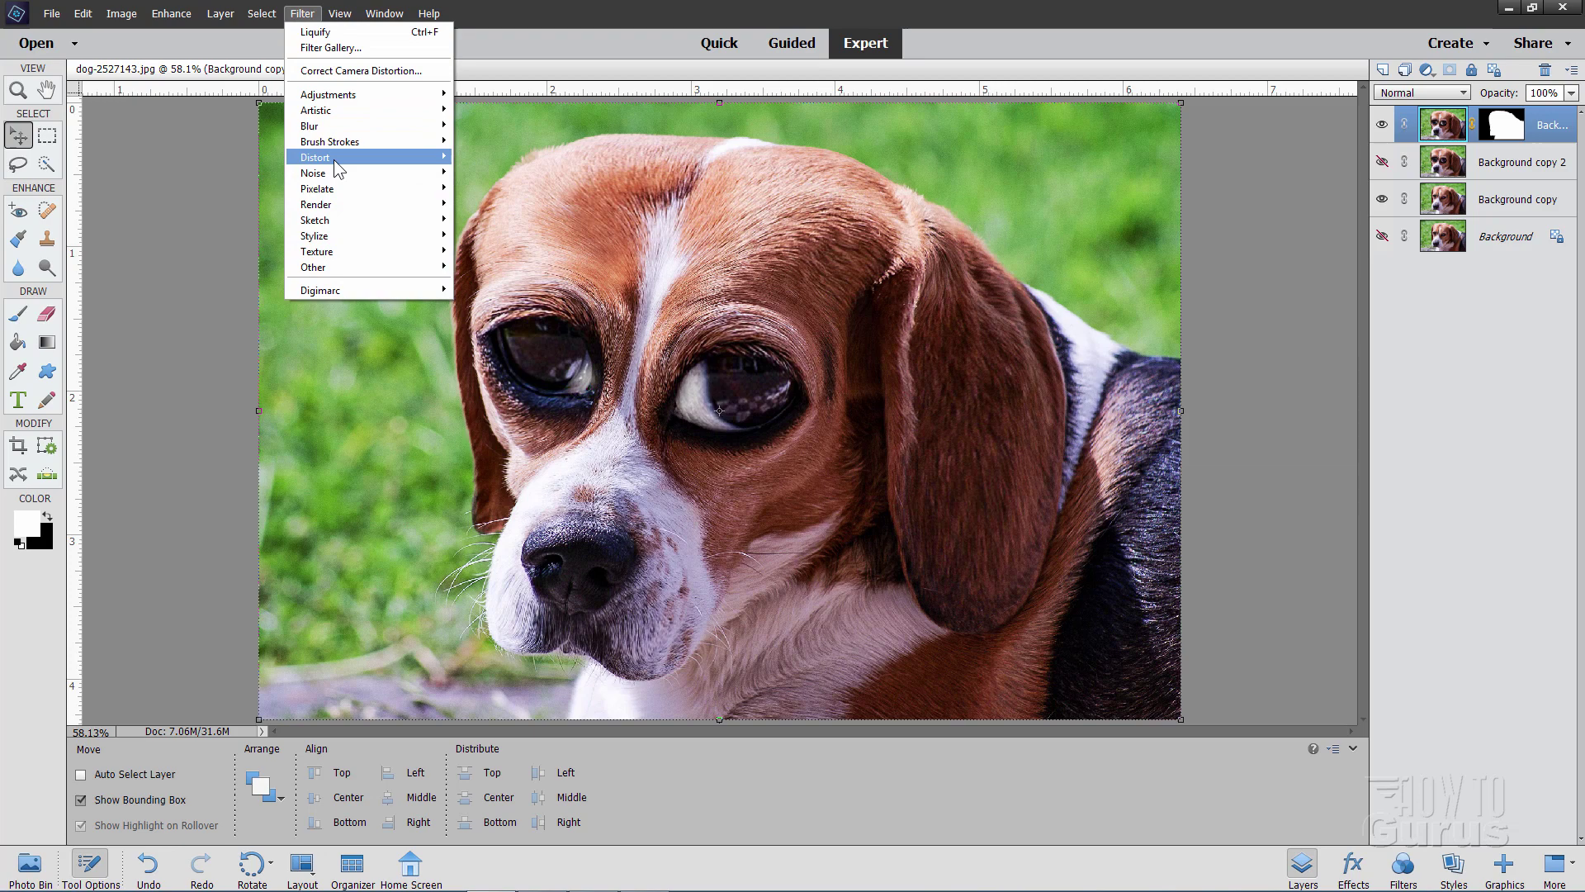
- Open Liquify and warp the area around the dog's right eye with a size-400 brush
mouse_move(337, 164)
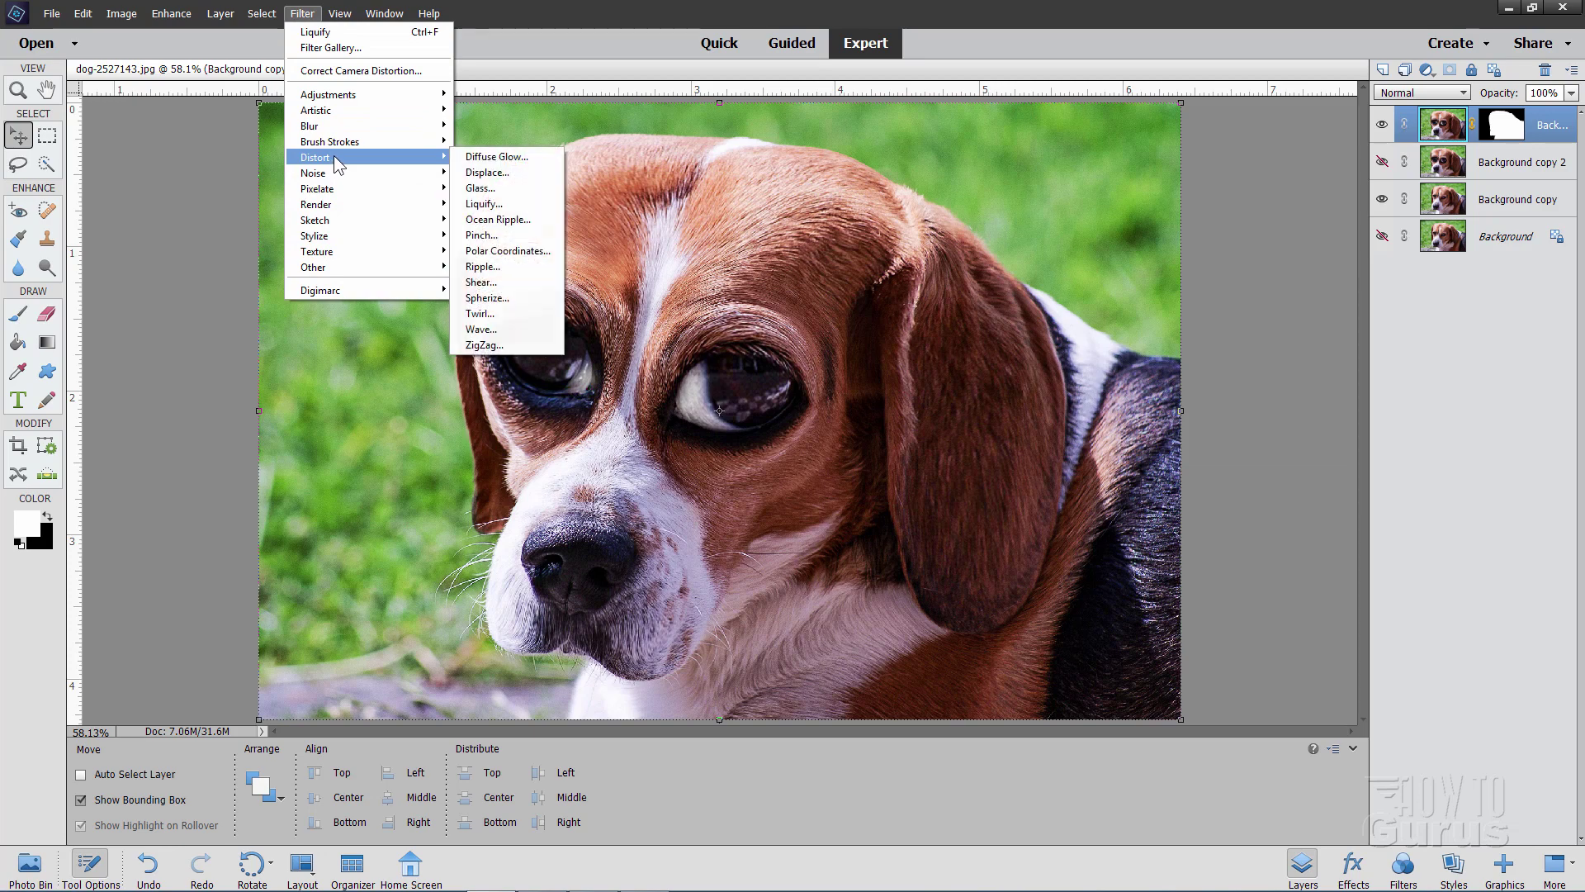
left_click(519, 205)
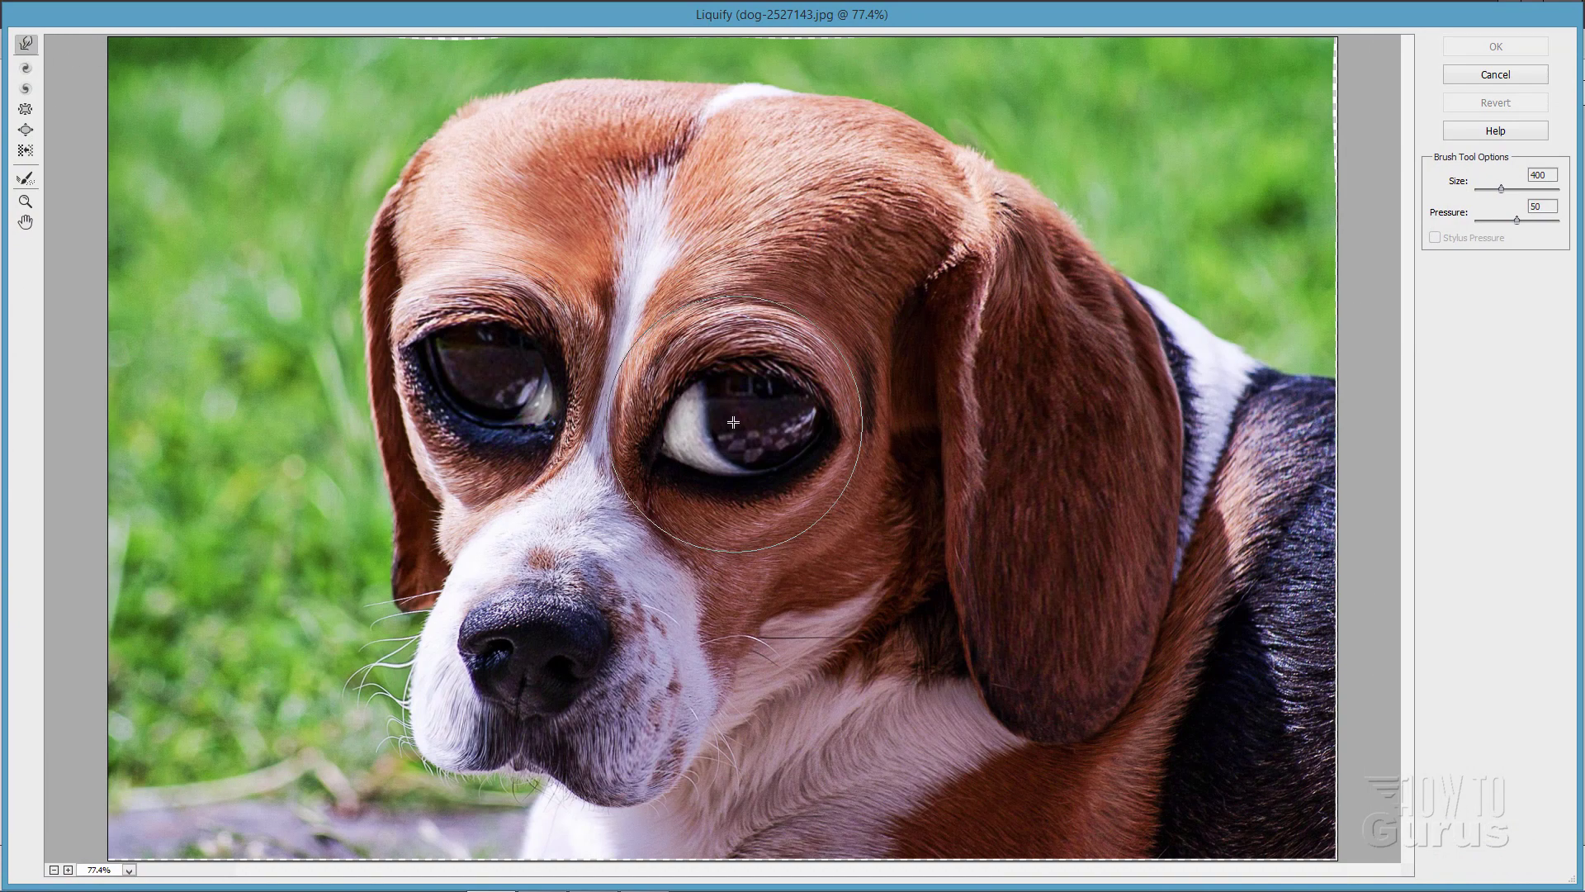
mouse_move(733, 421)
left_mouse_down()
mouse_move(694, 478)
mouse_move(713, 475)
mouse_move(726, 397)
left_mouse_up()
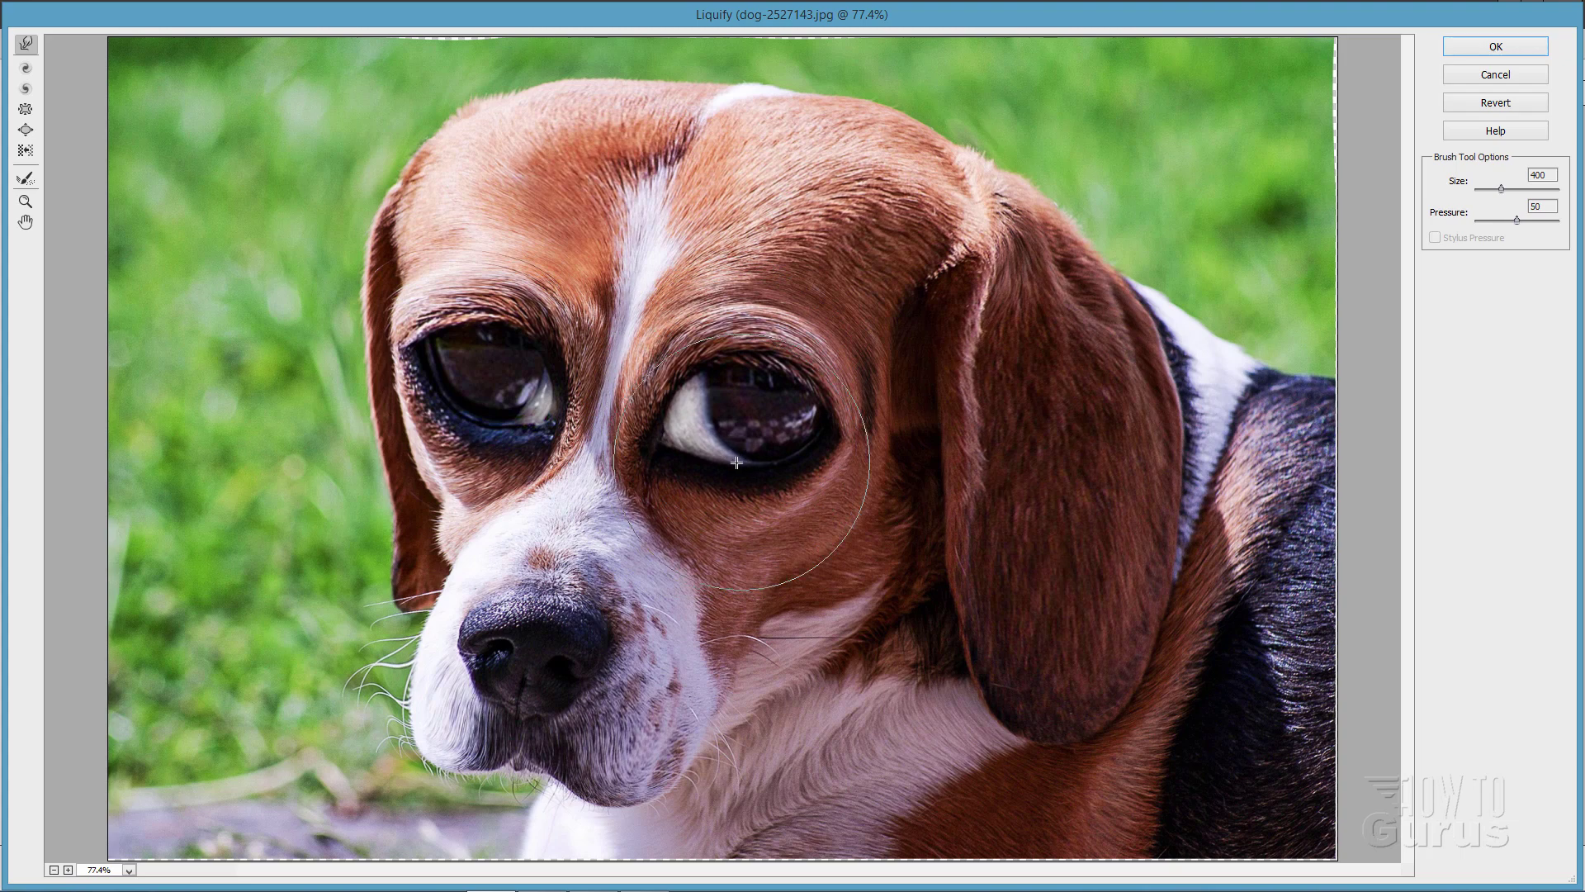
- Confirm the Liquify dialog to apply the warp to Background copy 3
left_click(1476, 49)
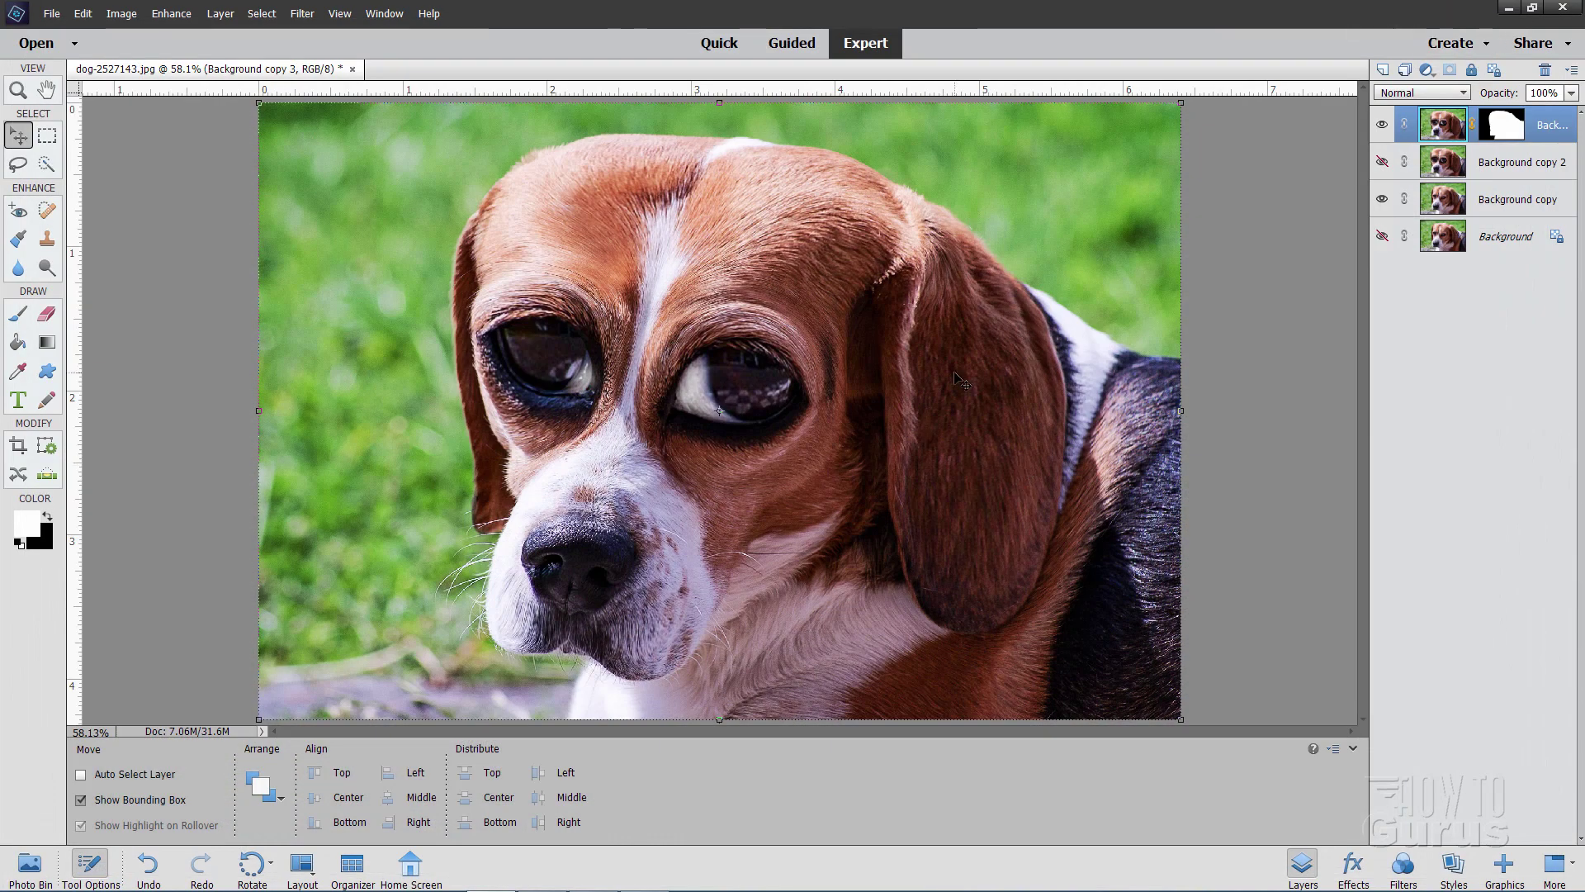